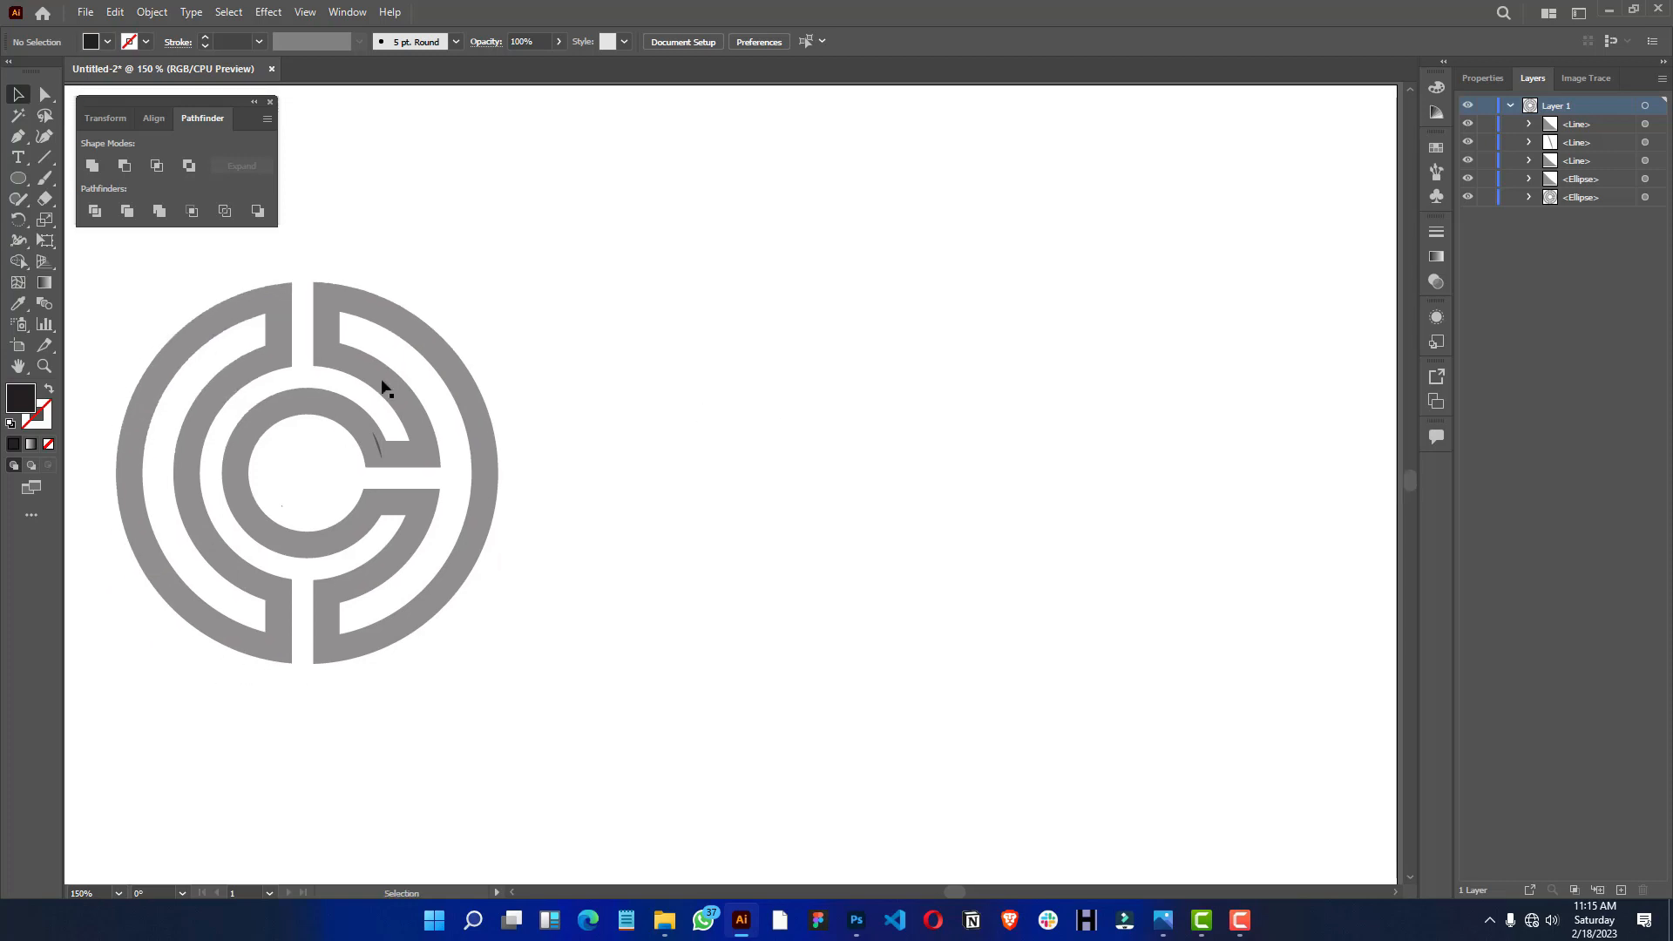
- Move the grey logo to the middle of the artboard and lock its ellipse group as a tracing template
{"action": "left_click_drag", "start_coordinate": [413, 352], "coordinate": [844, 322]}
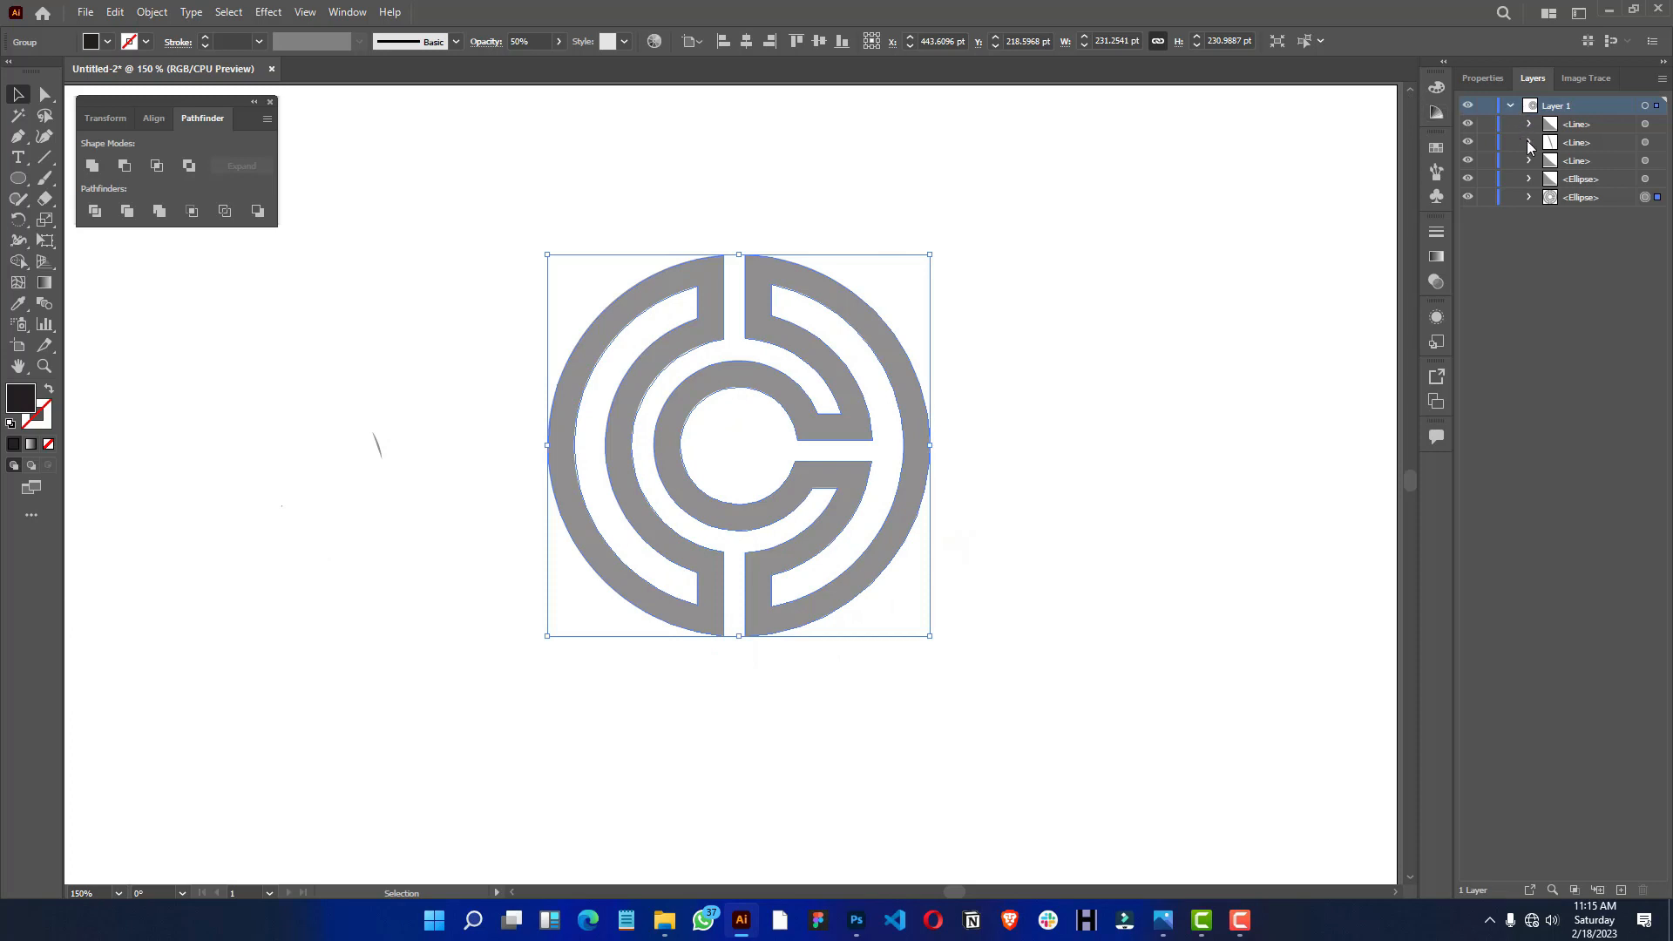
{"action": "left_click", "coordinate": [1487, 198]}
{"action": "left_click_drag", "start_coordinate": [922, 385], "coordinate": [950, 383]}
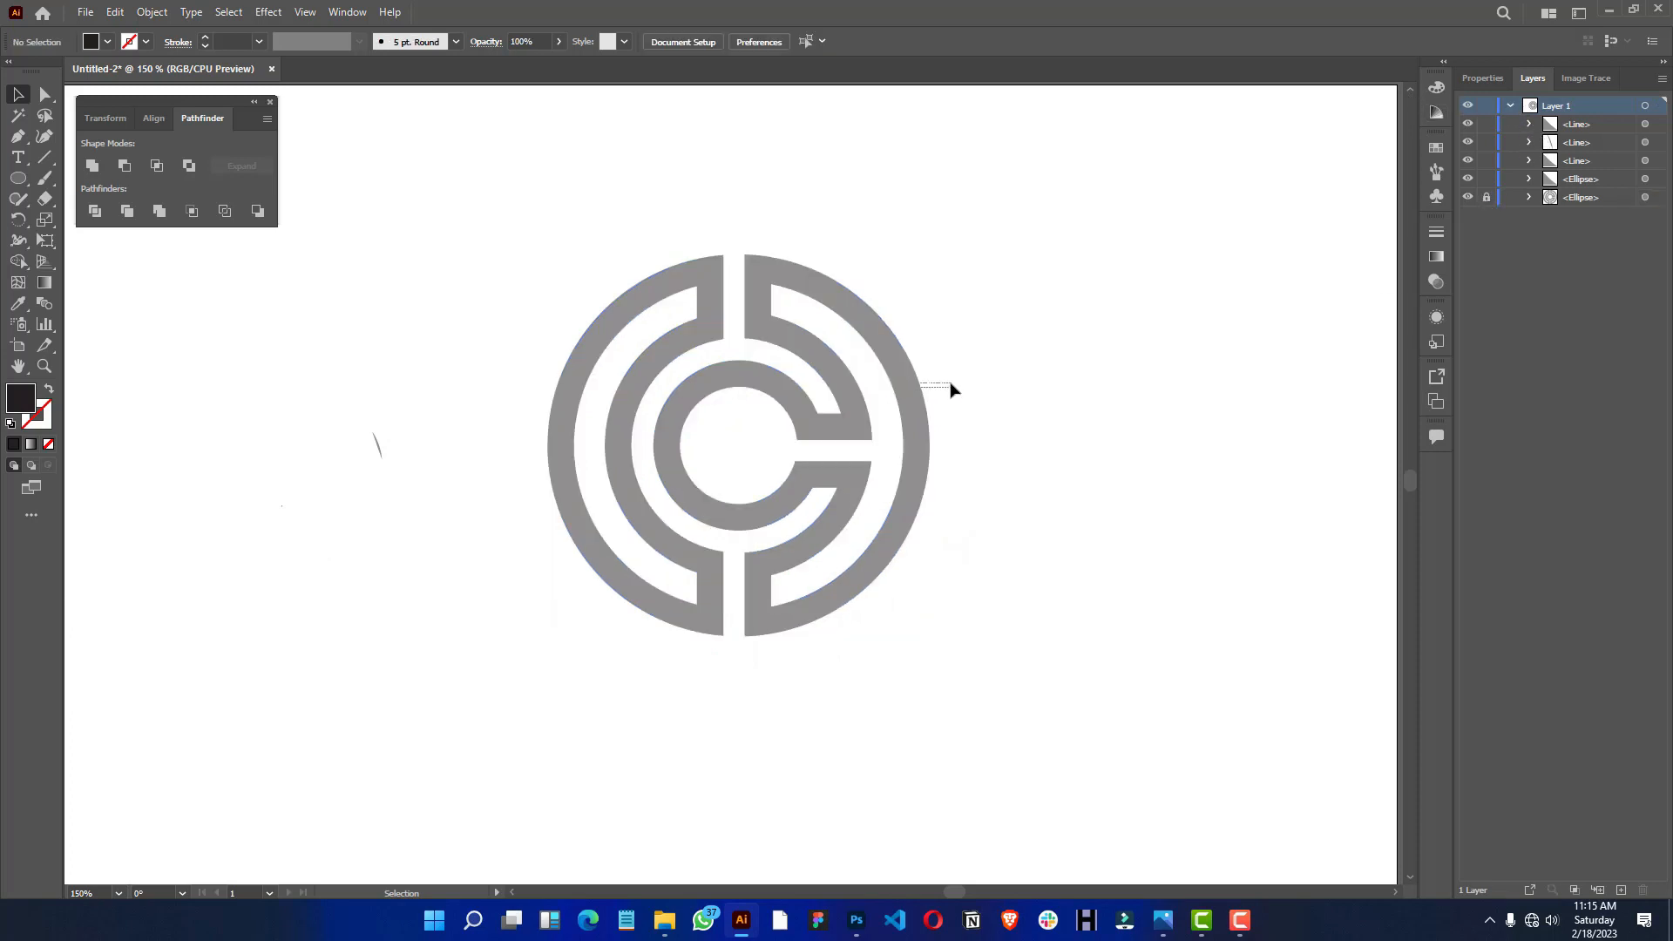
- Delete the stray line fragment left behind beside the grey logo
{"action": "left_click_drag", "start_coordinate": [985, 296], "coordinate": [231, 608]}
{"action": "left_click_drag", "start_coordinate": [650, 351], "coordinate": [909, 488]}
{"action": "left_click_drag", "start_coordinate": [545, 229], "coordinate": [818, 361]}
{"action": "left_click_drag", "start_coordinate": [400, 291], "coordinate": [275, 514]}
{"action": "key", "text": "Delete"}
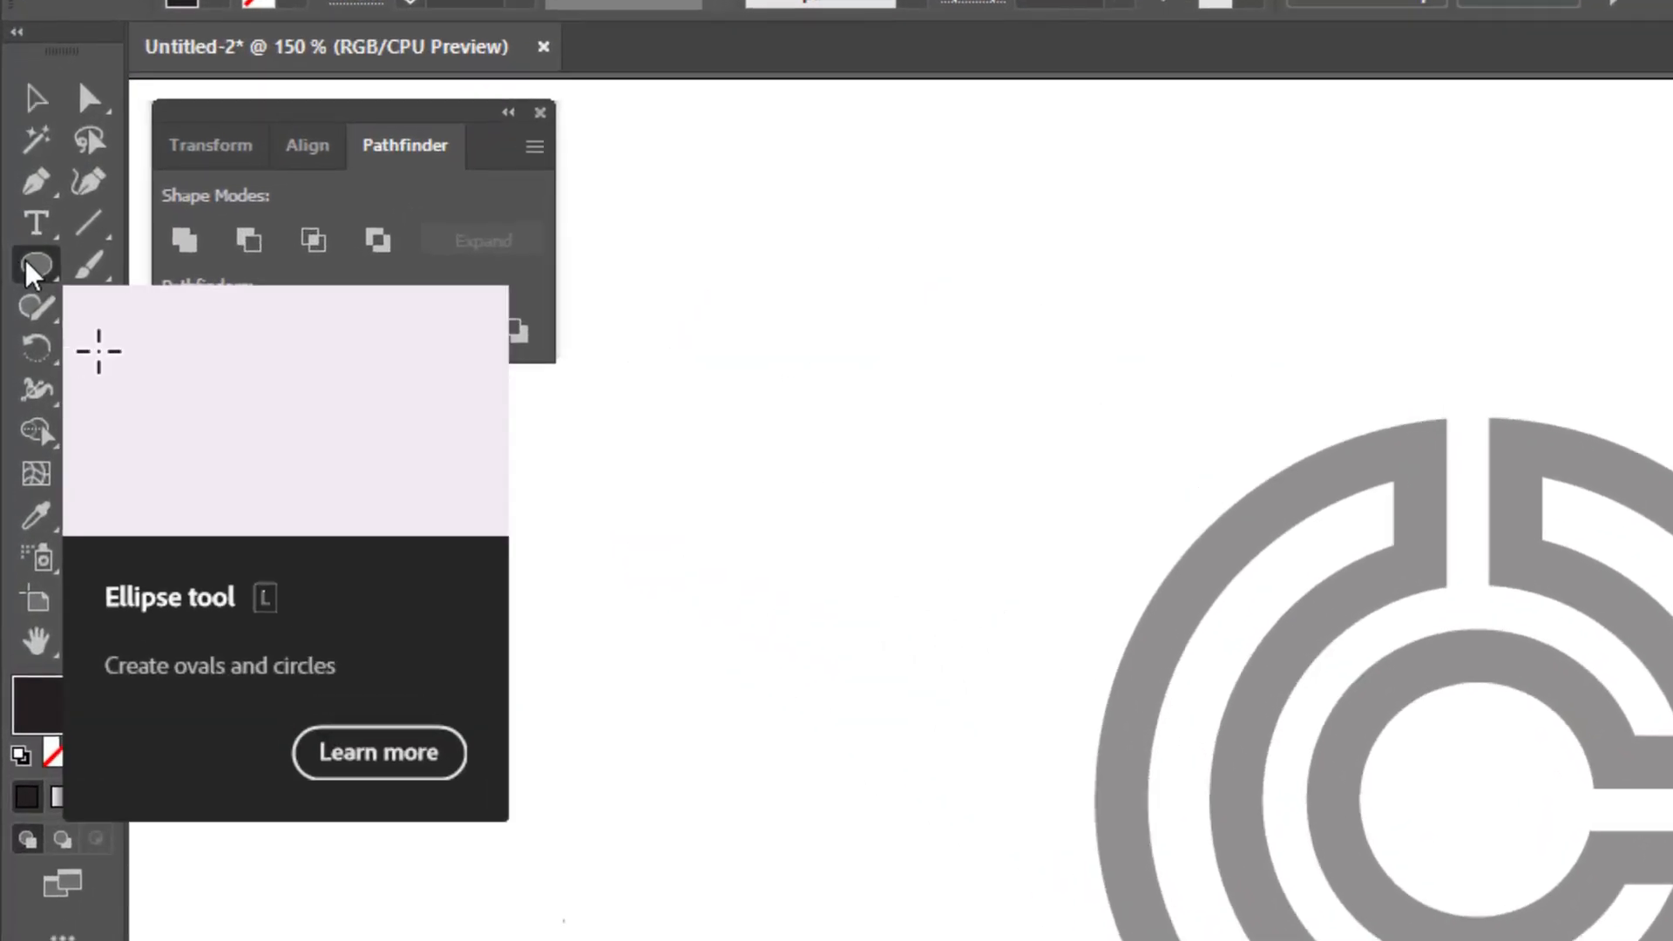
- Draw a circle about 216 pt in diameter centred over the logo, following the middle of its outer ring
{"action": "left_click", "coordinate": [32, 272]}
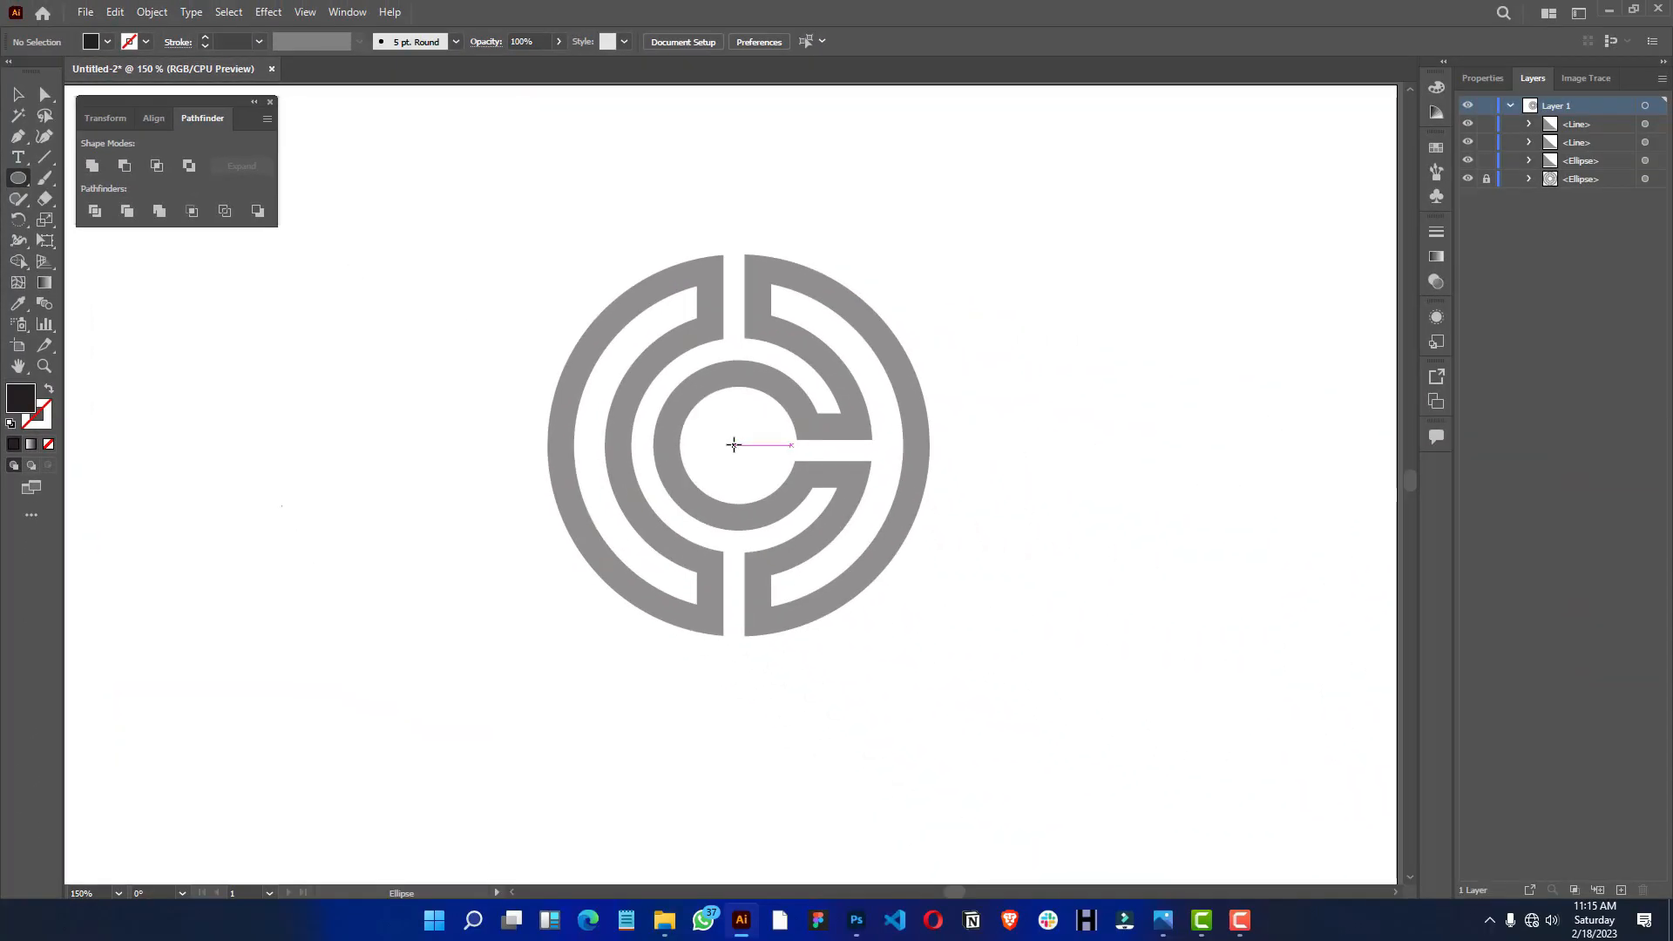
{"action": "left_click_drag", "start_coordinate": [737, 438], "coordinate": [898, 622]}
{"action": "key", "text": "alt+space"}
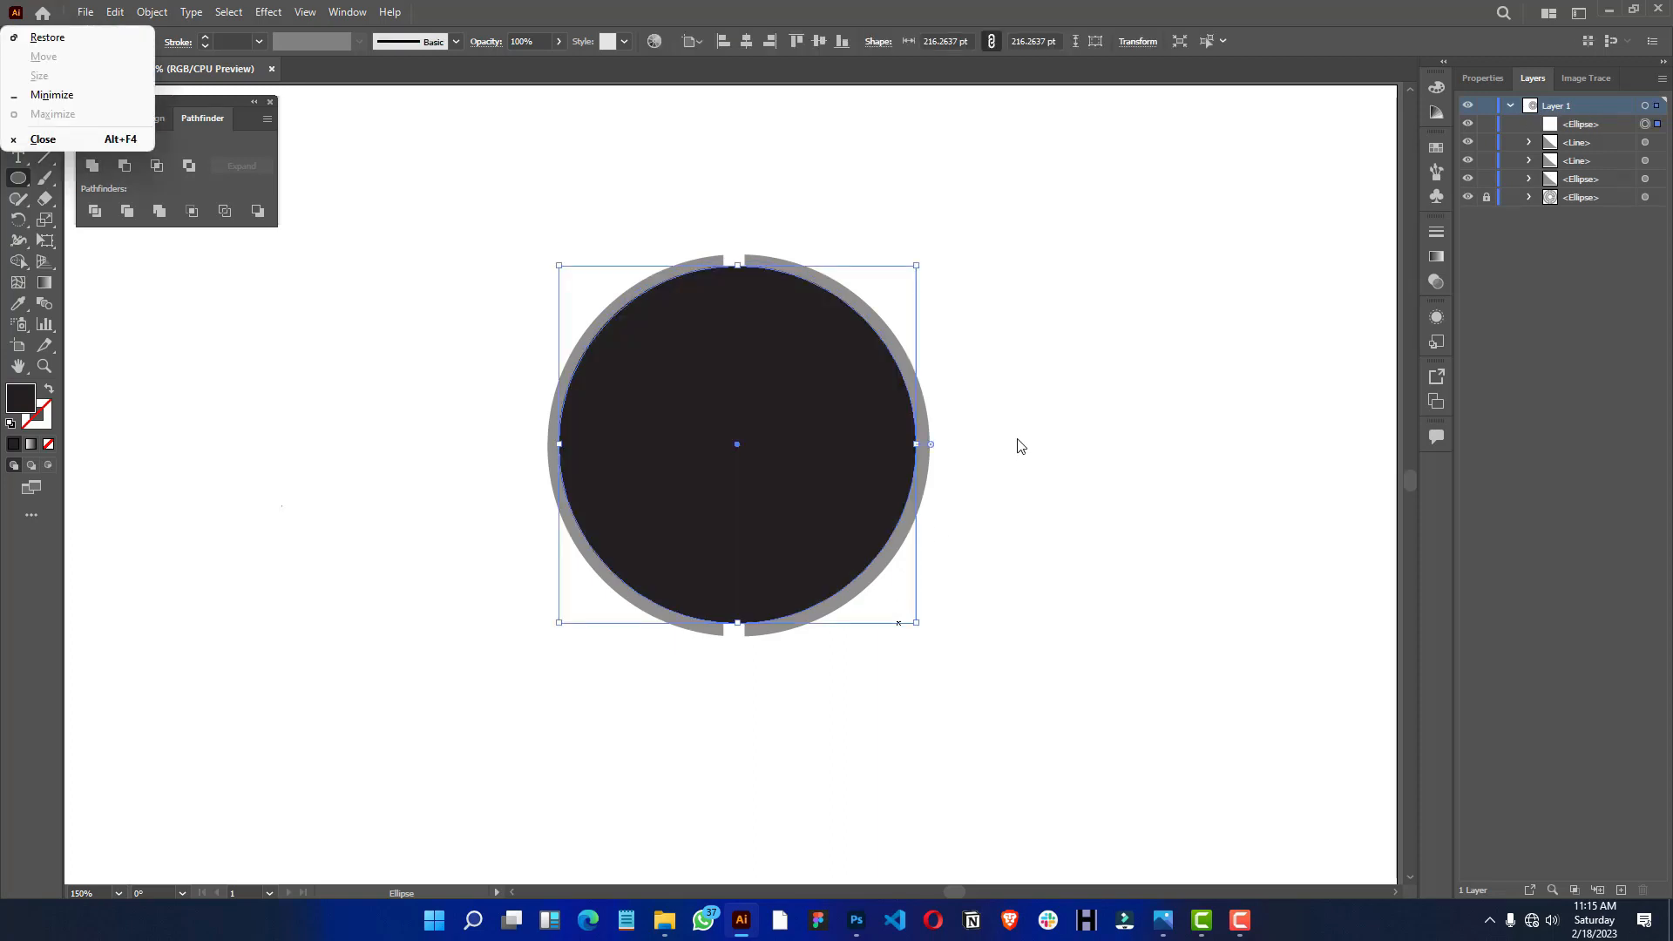
- Swap the circle's fill and stroke, and set its stroke weight to 15 pt to match the outer ring
{"action": "left_click", "coordinate": [1483, 78]}
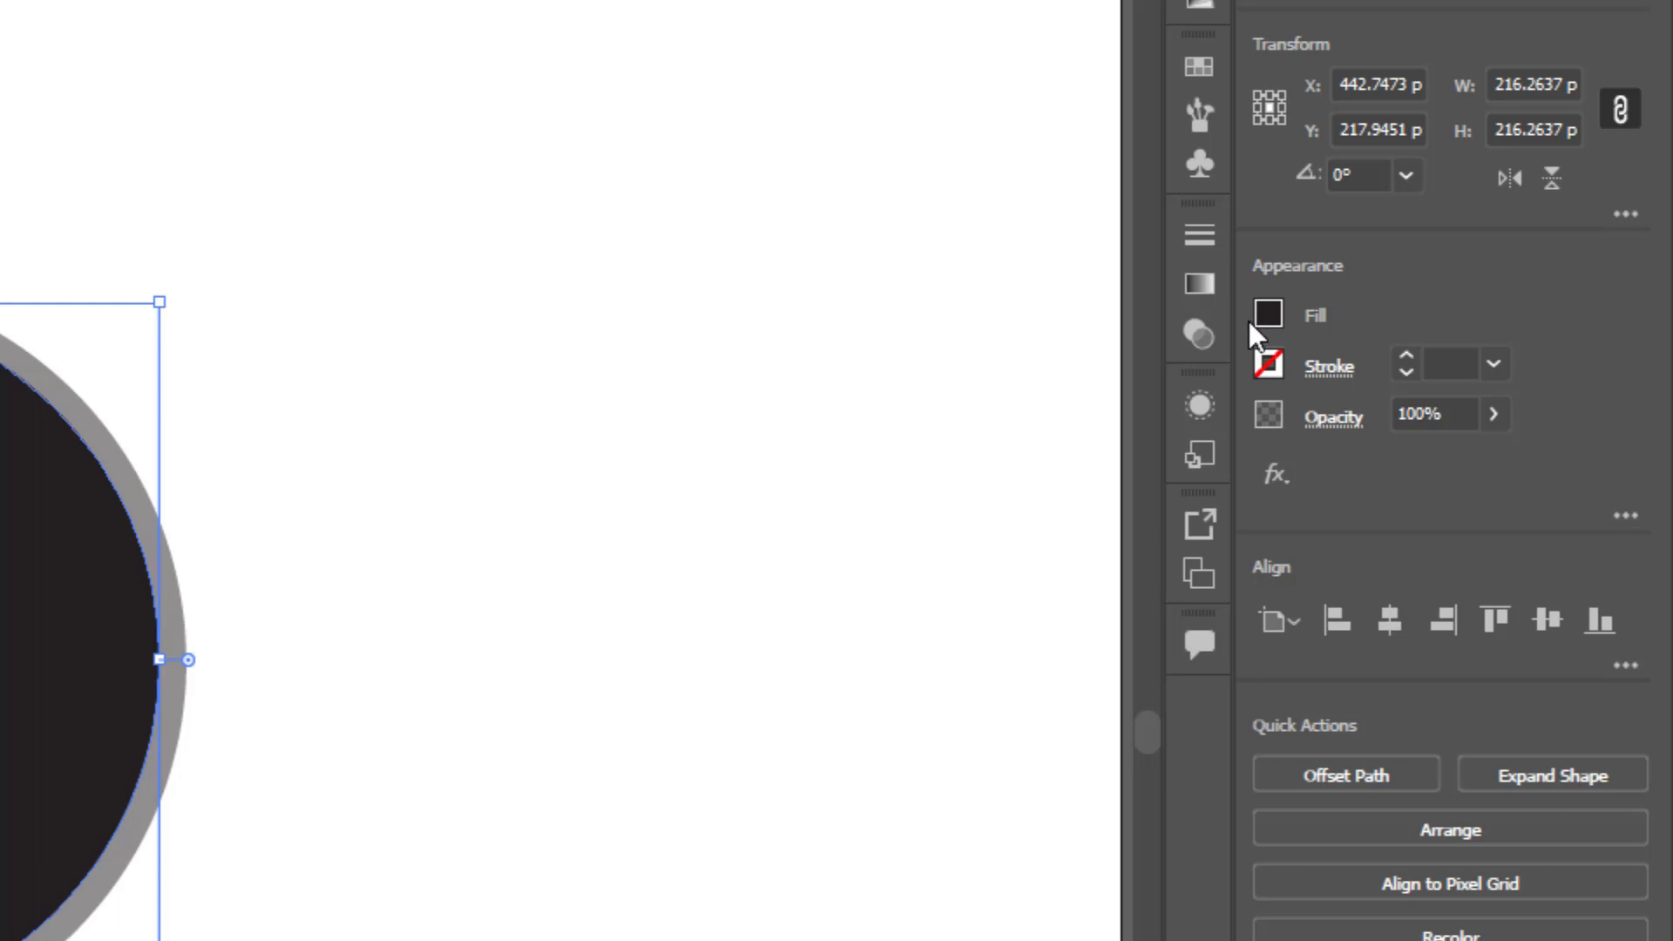
{"action": "key", "text": "shift+x"}
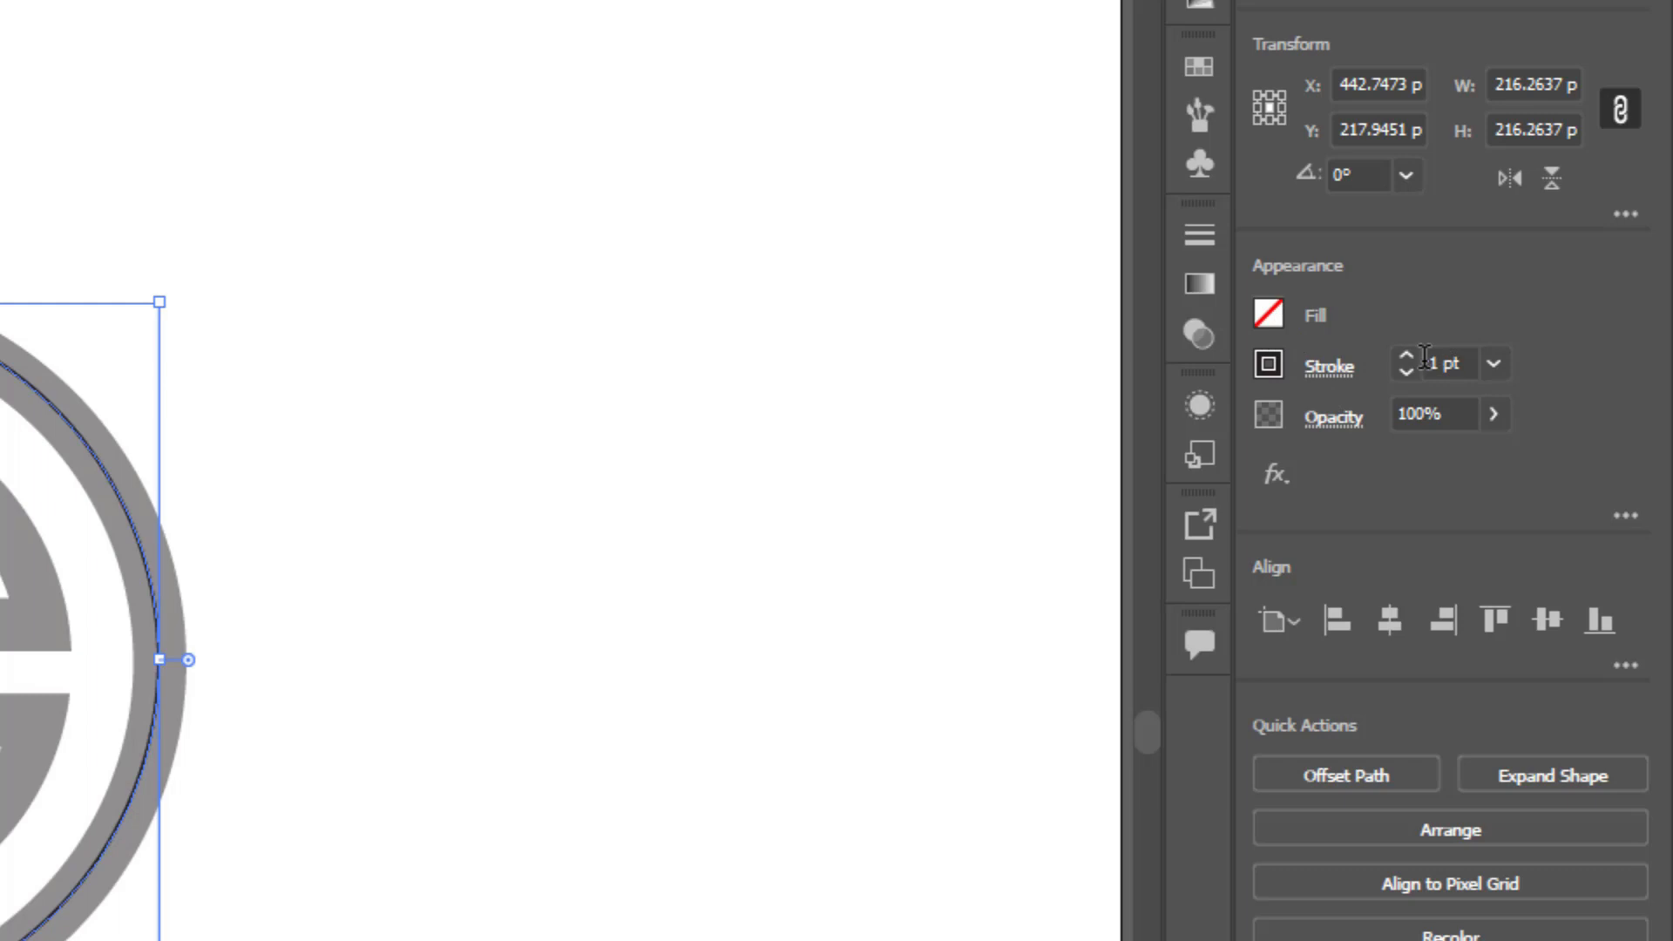
{"action": "left_click", "coordinate": [1405, 356]}
{"action": "left_click", "coordinate": [1405, 356]}
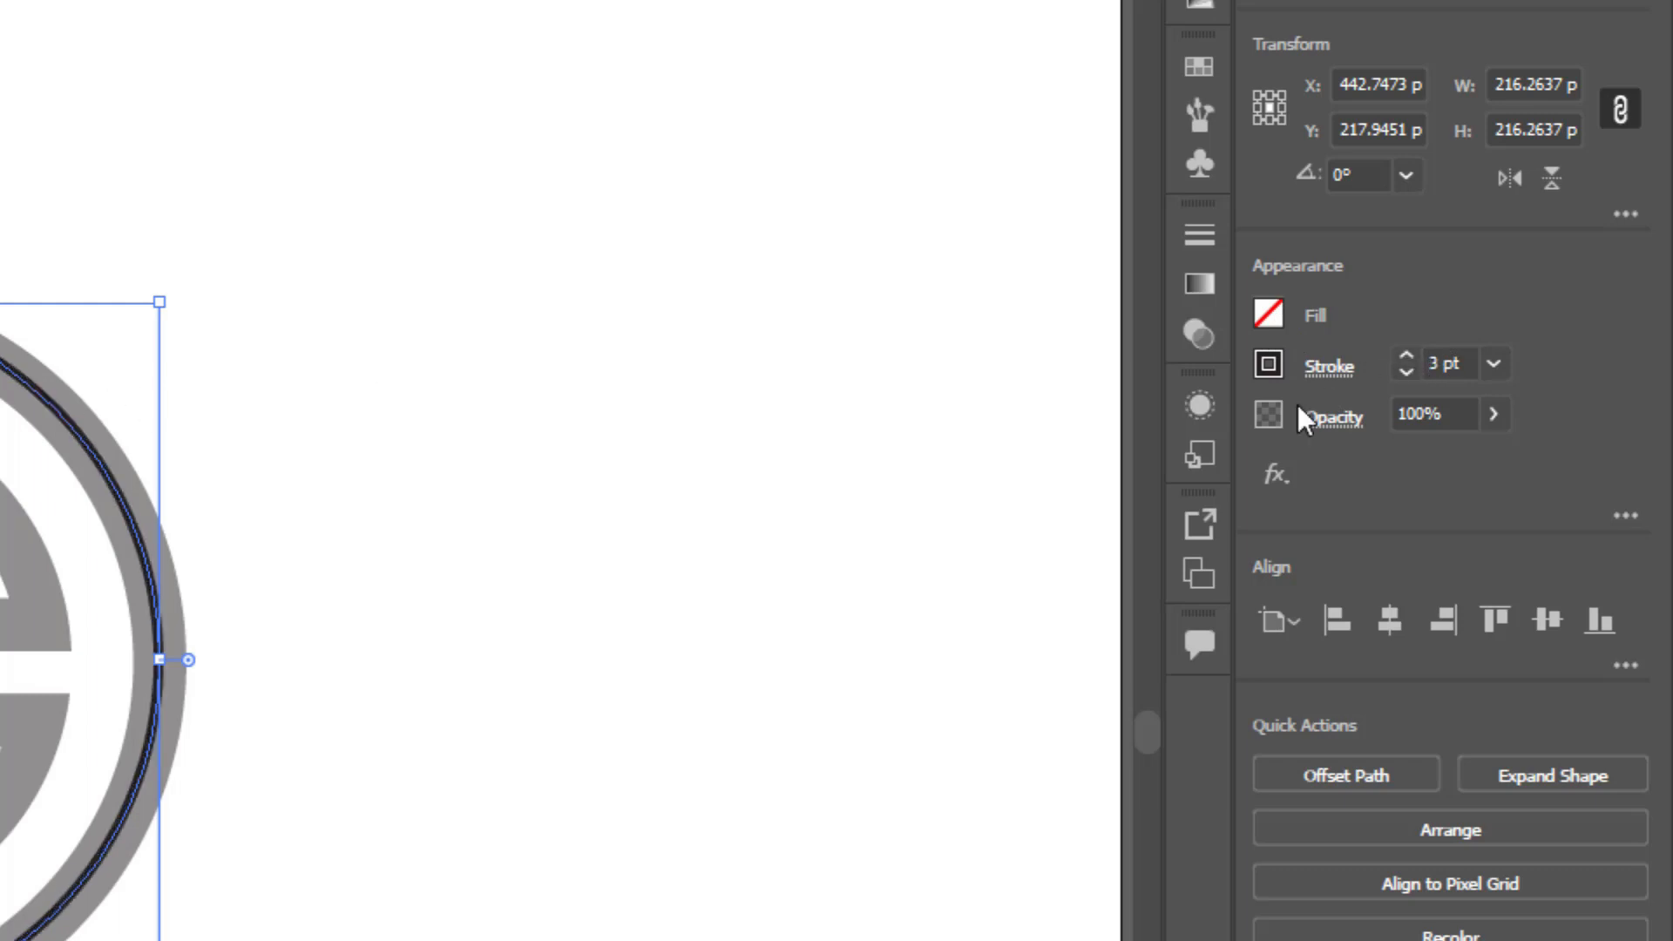
{"action": "left_click", "coordinate": [1408, 355]}
{"action": "left_click", "coordinate": [1409, 354]}
{"action": "left_click", "coordinate": [1408, 355]}
{"action": "left_click", "coordinate": [1409, 355]}
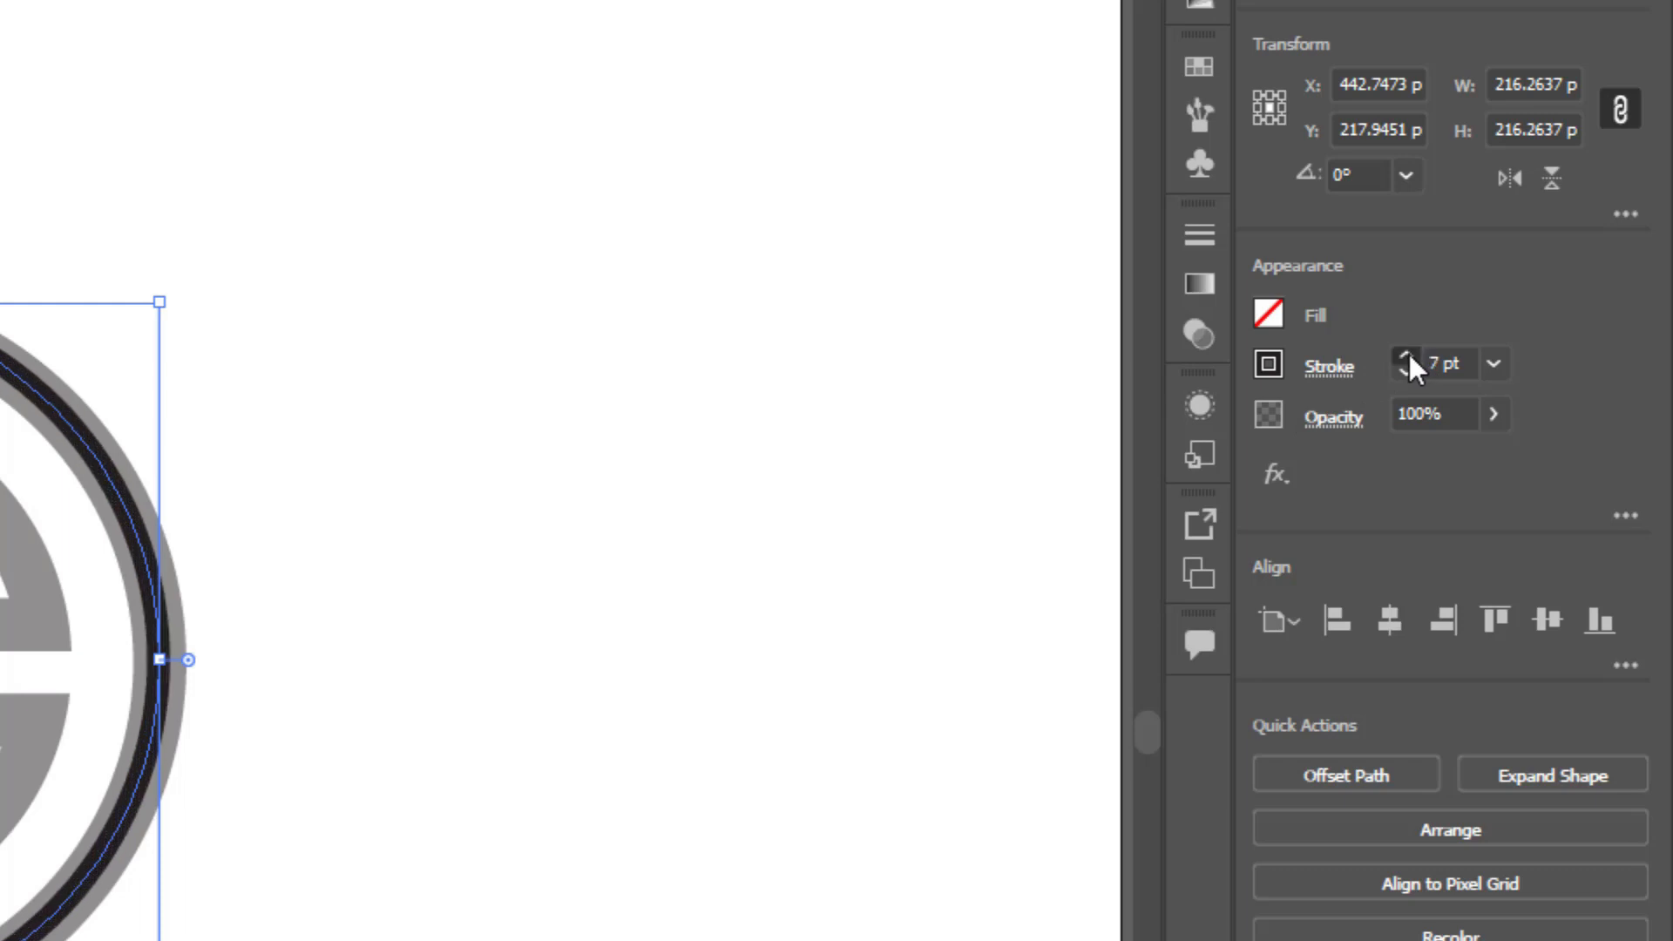
{"action": "left_click", "coordinate": [1408, 354]}
{"action": "left_click", "coordinate": [1409, 354]}
{"action": "left_click", "coordinate": [1408, 354]}
{"action": "left_click", "coordinate": [1405, 356]}
{"action": "left_click", "coordinate": [1405, 355]}
{"action": "left_click", "coordinate": [1406, 355]}
{"action": "left_click", "coordinate": [1405, 356]}
{"action": "left_click", "coordinate": [1405, 356]}
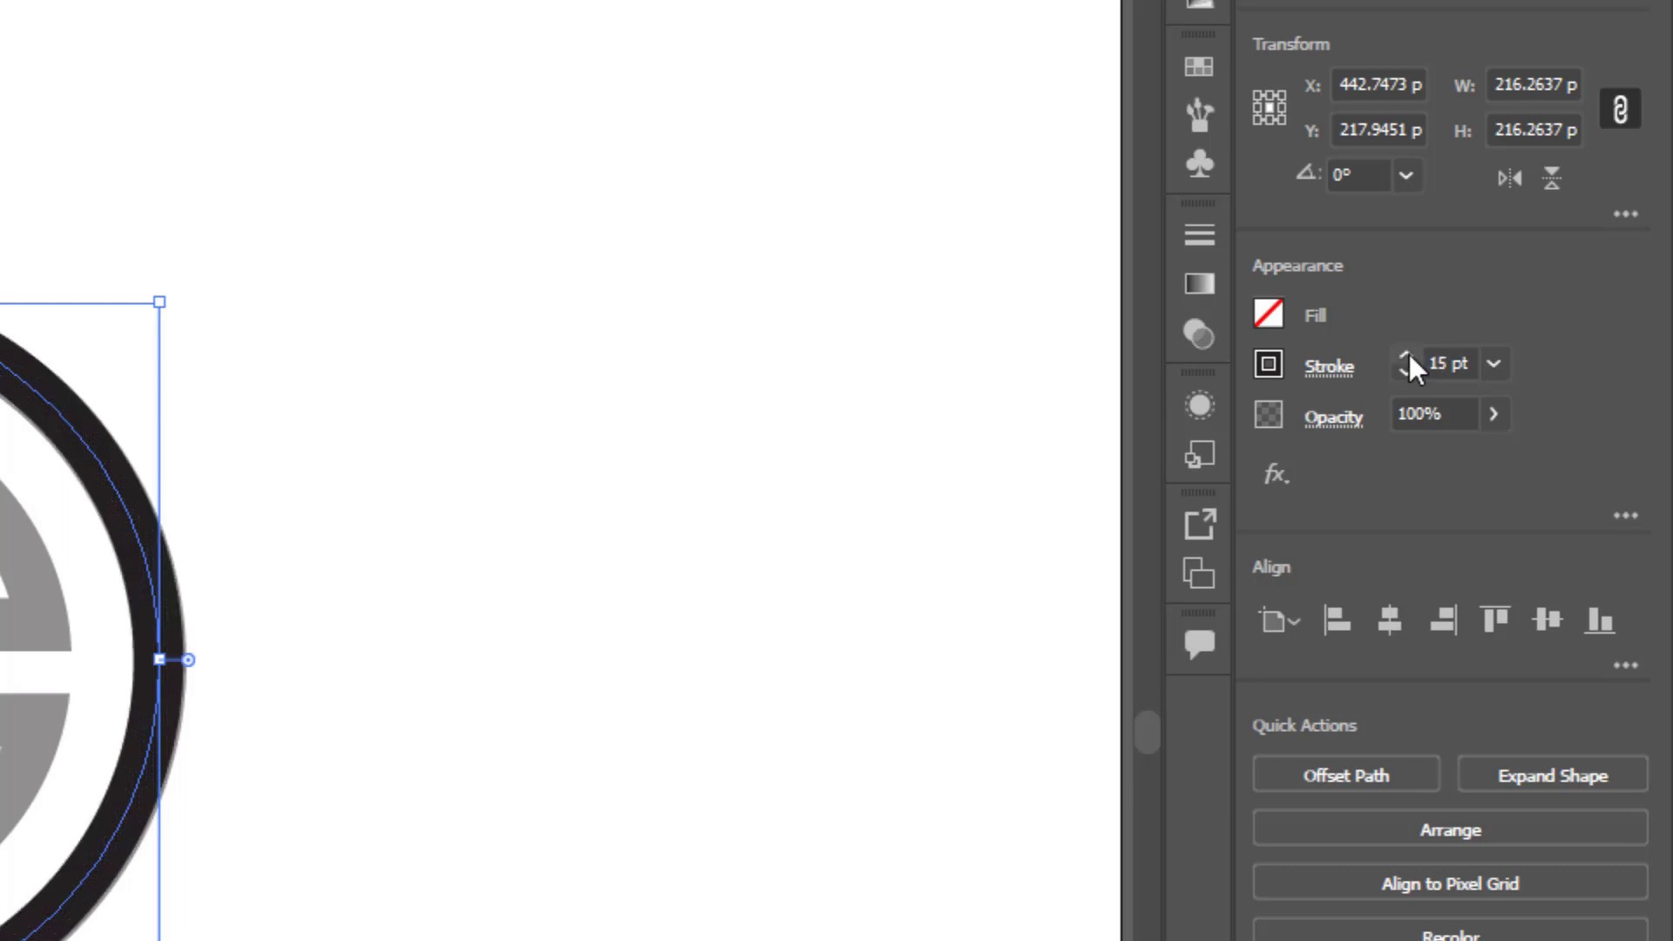
- Lower the circle's opacity to 49% and set its stroke colour to red
{"action": "left_click", "coordinate": [1493, 413]}
{"action": "left_click_drag", "start_coordinate": [1493, 465], "coordinate": [1427, 467]}
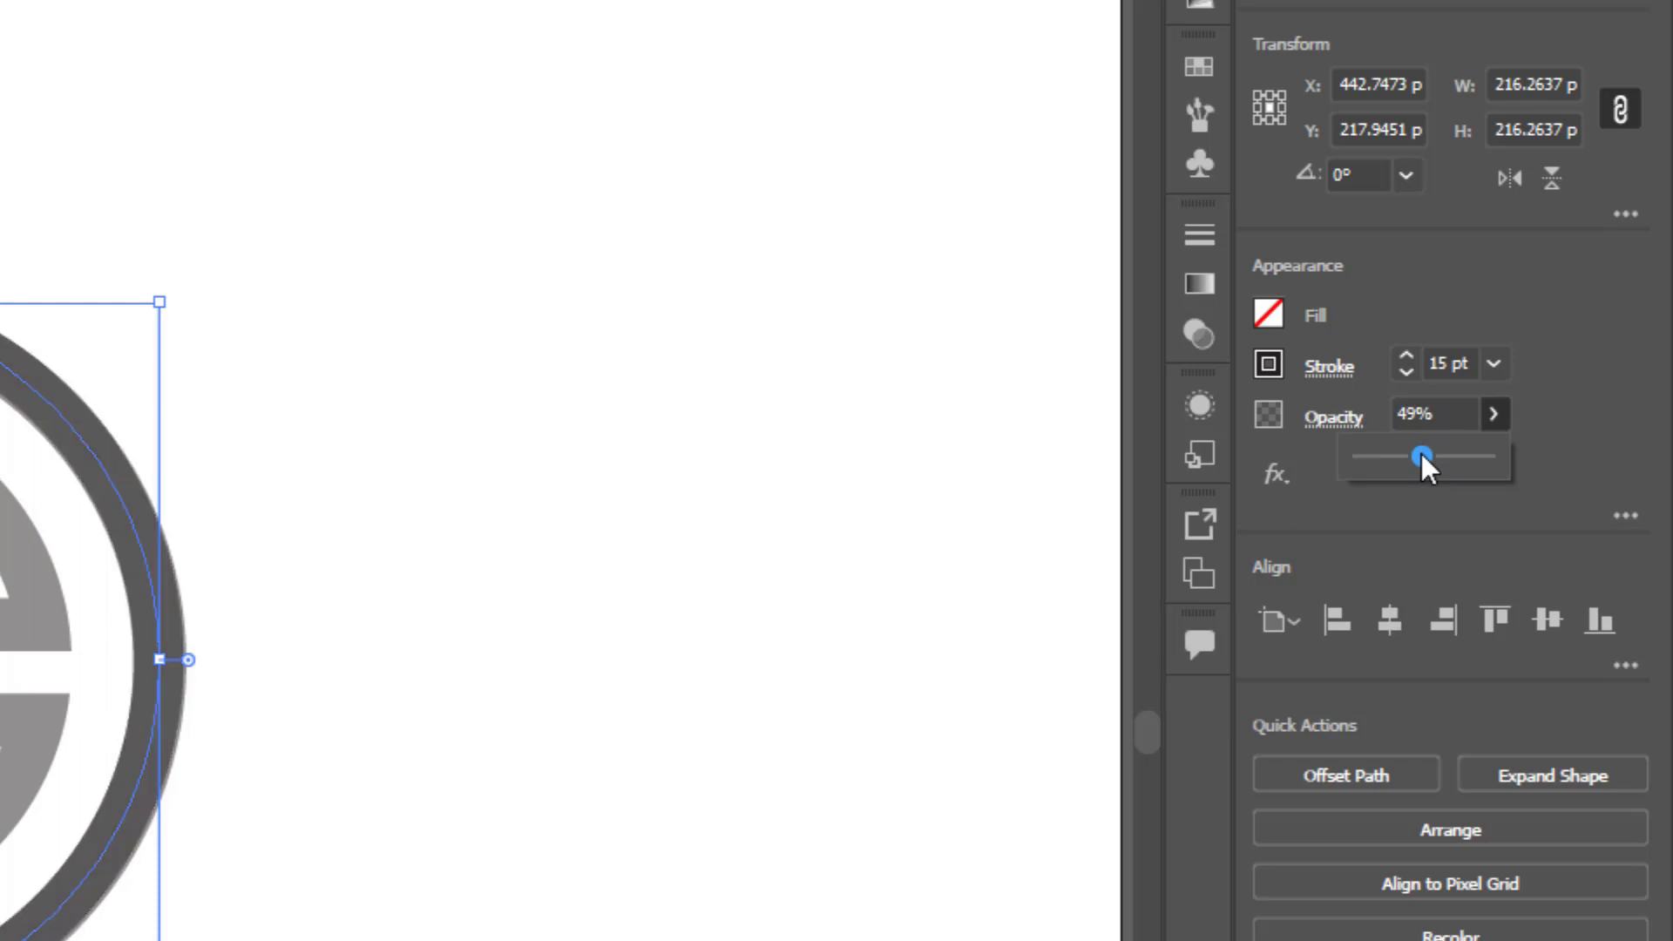
{"action": "left_click", "coordinate": [1269, 362]}
{"action": "left_click", "coordinate": [988, 488]}
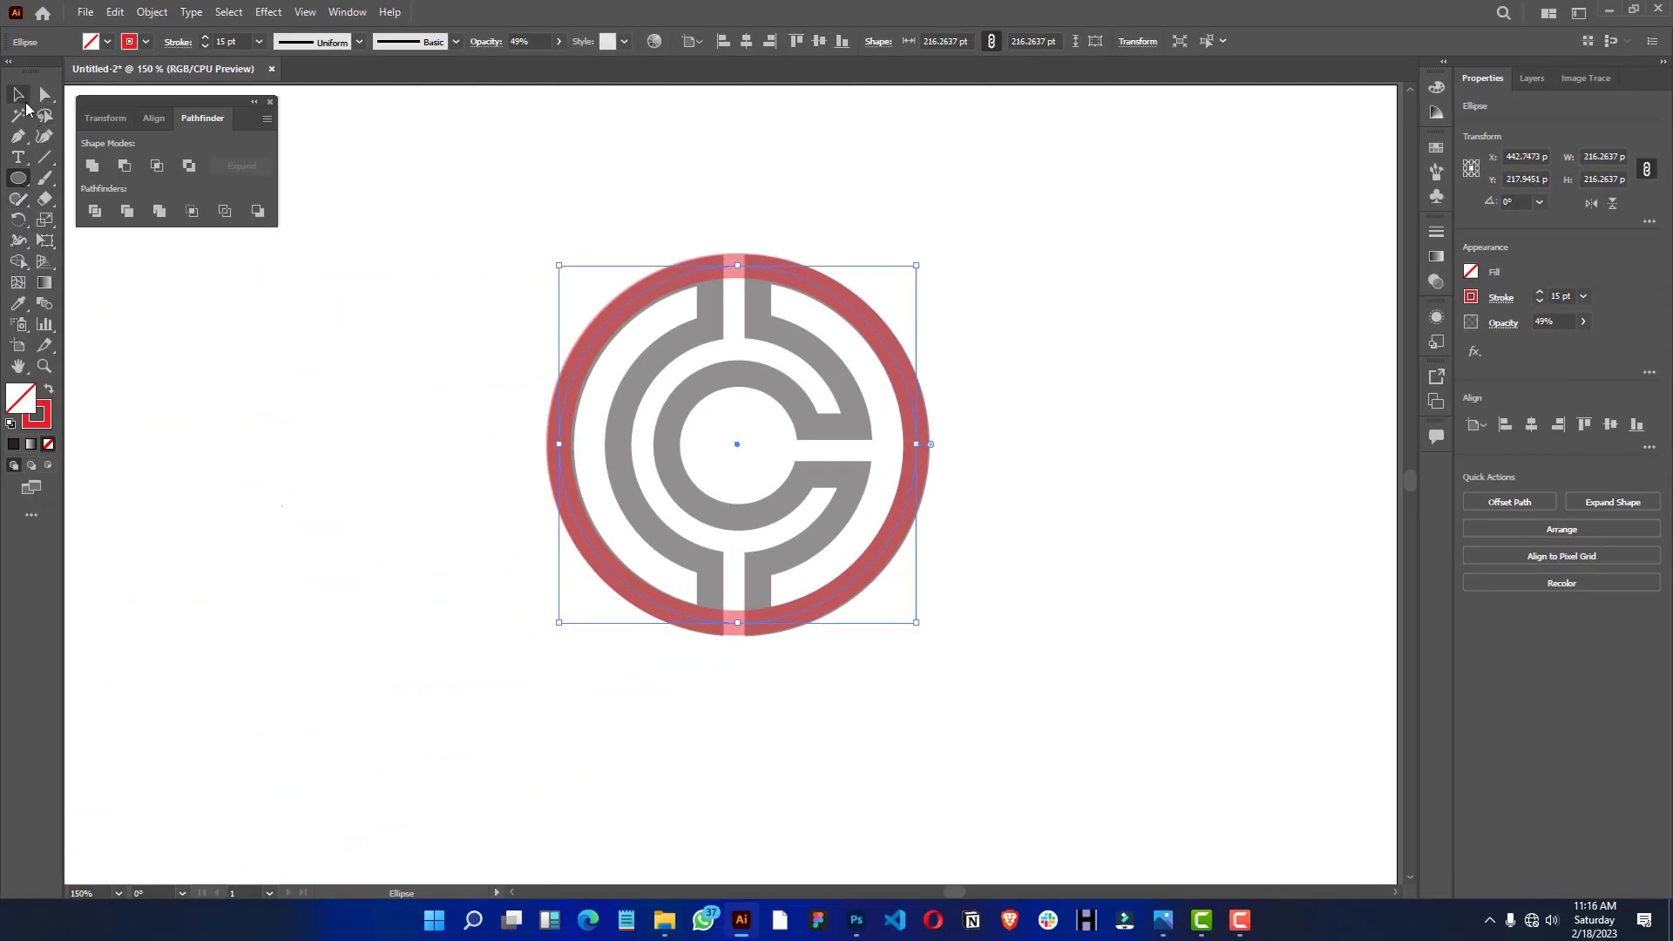
- Shift the red circle slightly so that it lines up with the logo's grey outer ring
{"action": "key", "text": "ctrl+equal"}
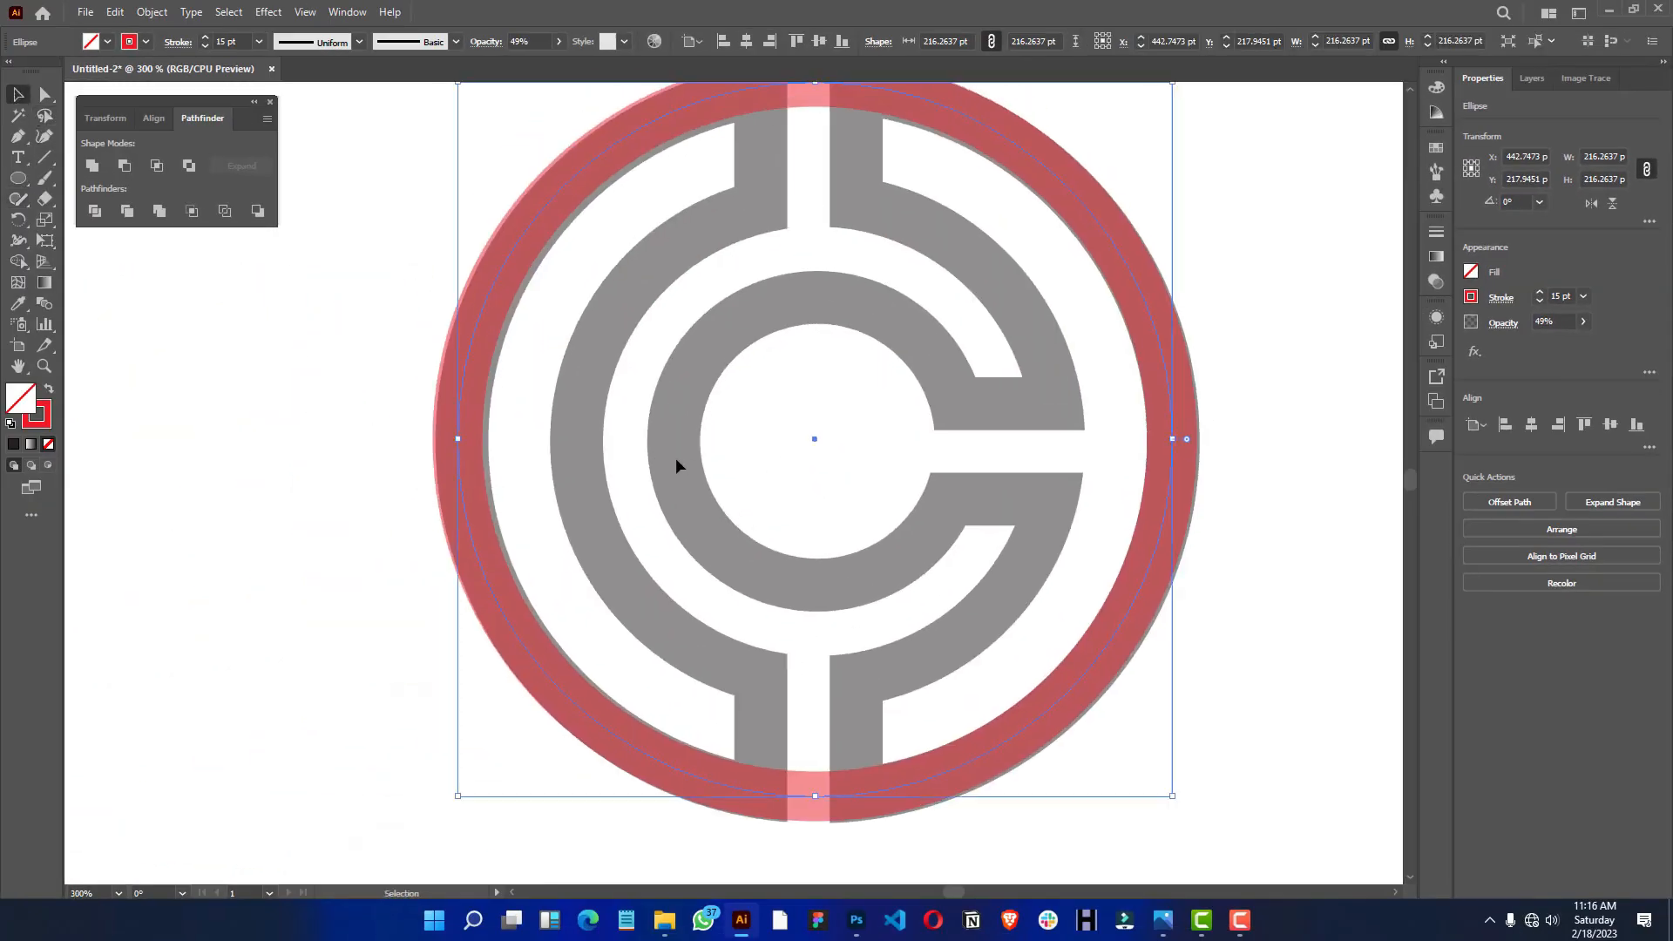
{"action": "left_click_drag", "start_coordinate": [1134, 285], "coordinate": [1140, 287]}
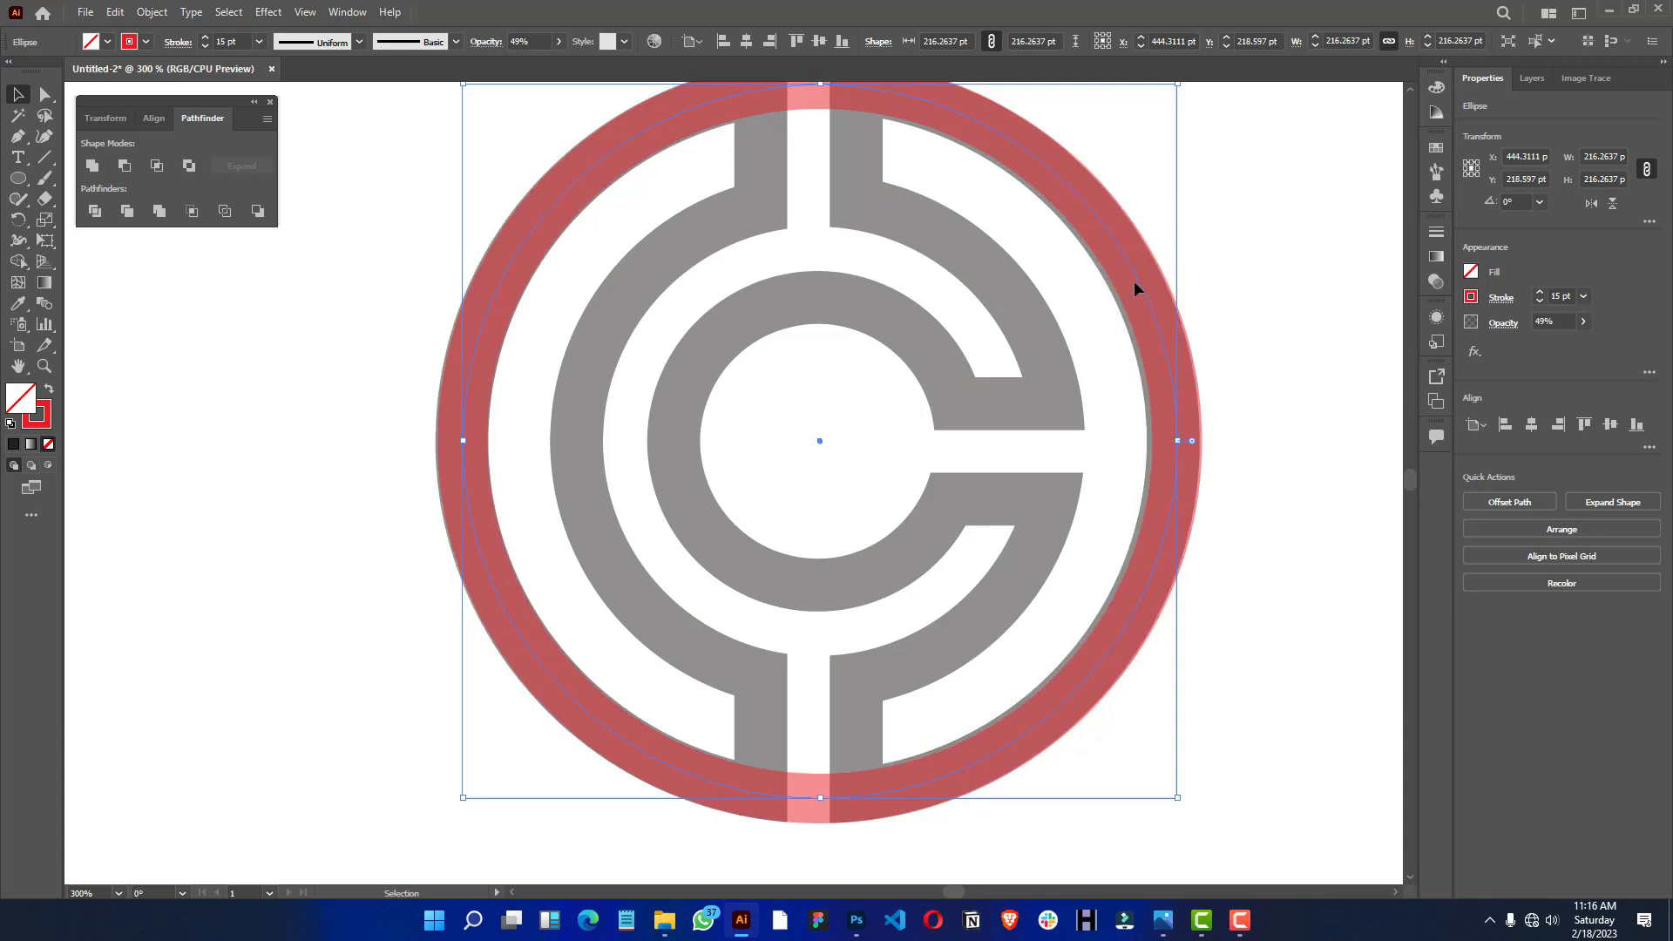
{"action": "key", "text": "ctrl+shift+a"}
{"action": "left_click", "coordinate": [1139, 280]}
{"action": "scroll", "coordinate": [1138, 281], "scroll_direction": "down", "scroll_amount": 2}
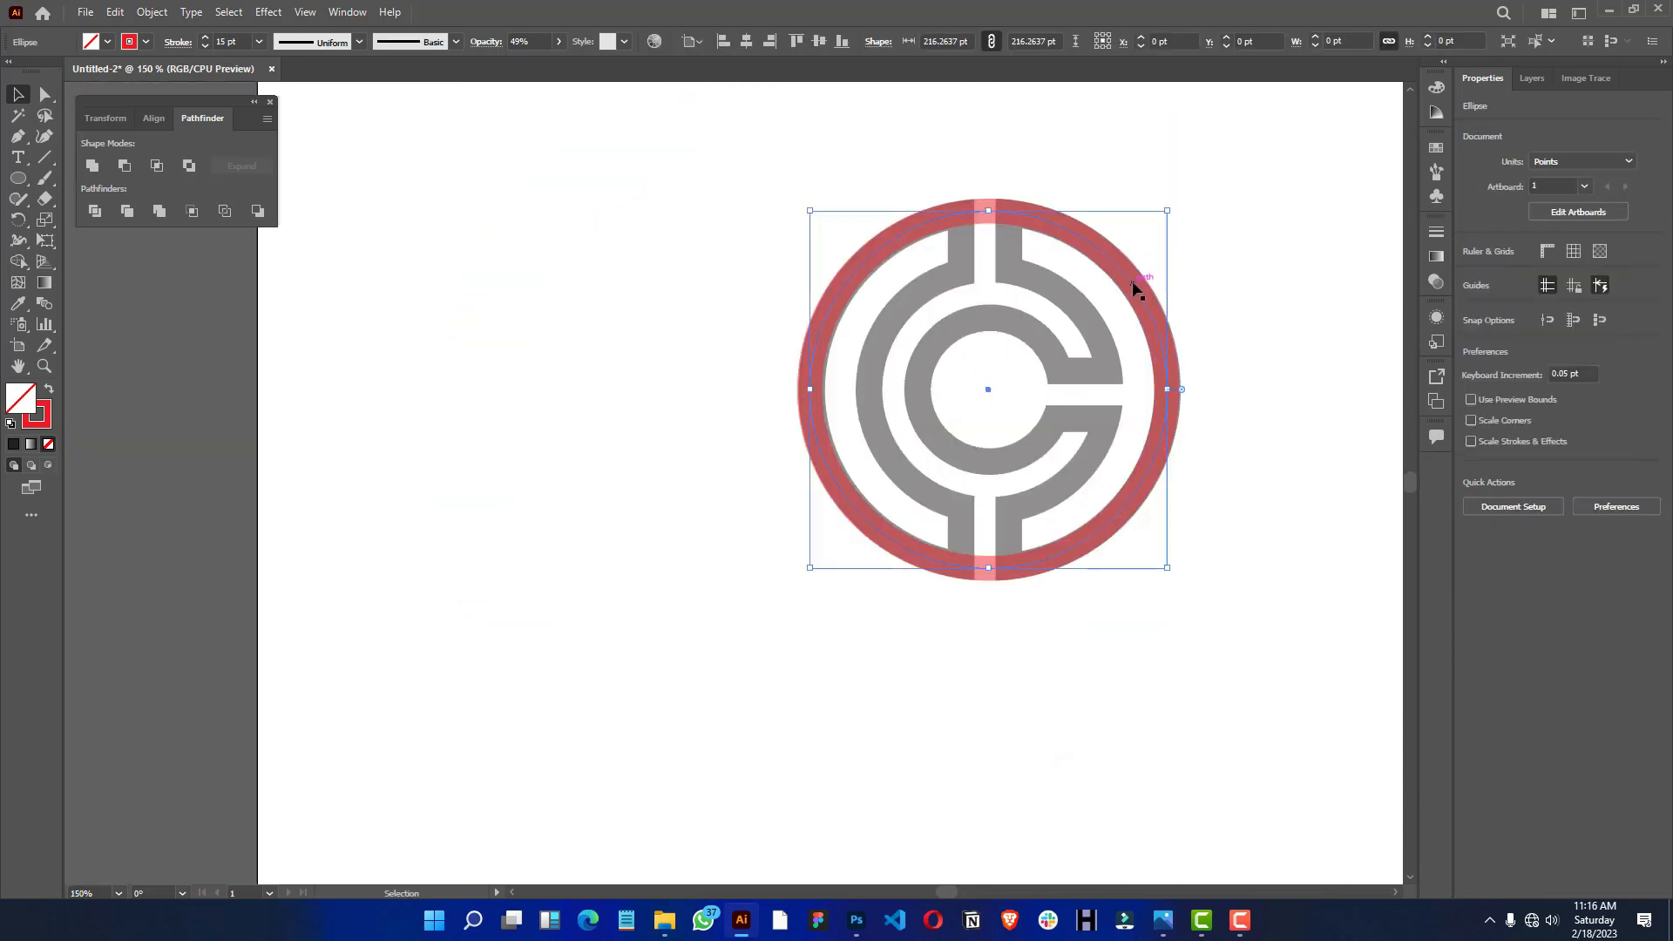
{"action": "left_click_drag", "start_coordinate": [1183, 324], "coordinate": [1111, 353]}
- Make two centred copies of the red circle, scaled to about 148.5 pt and 88.4 pt to fit the middle and inner rings
{"action": "key", "text": "a"}
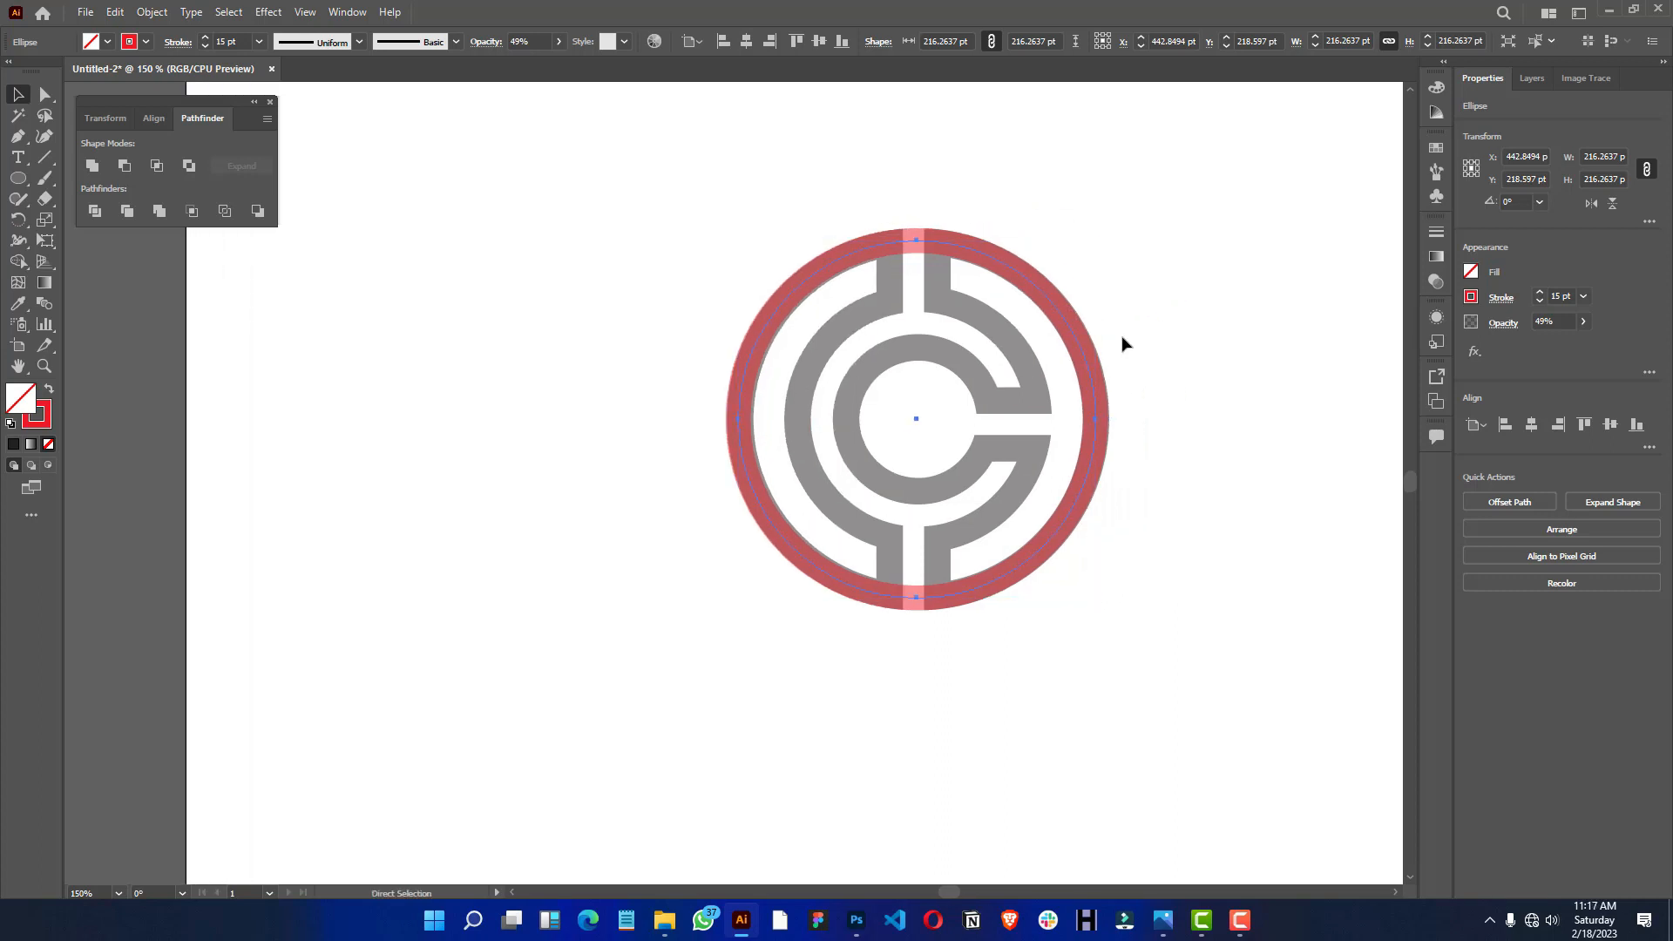
{"action": "key", "text": "v"}
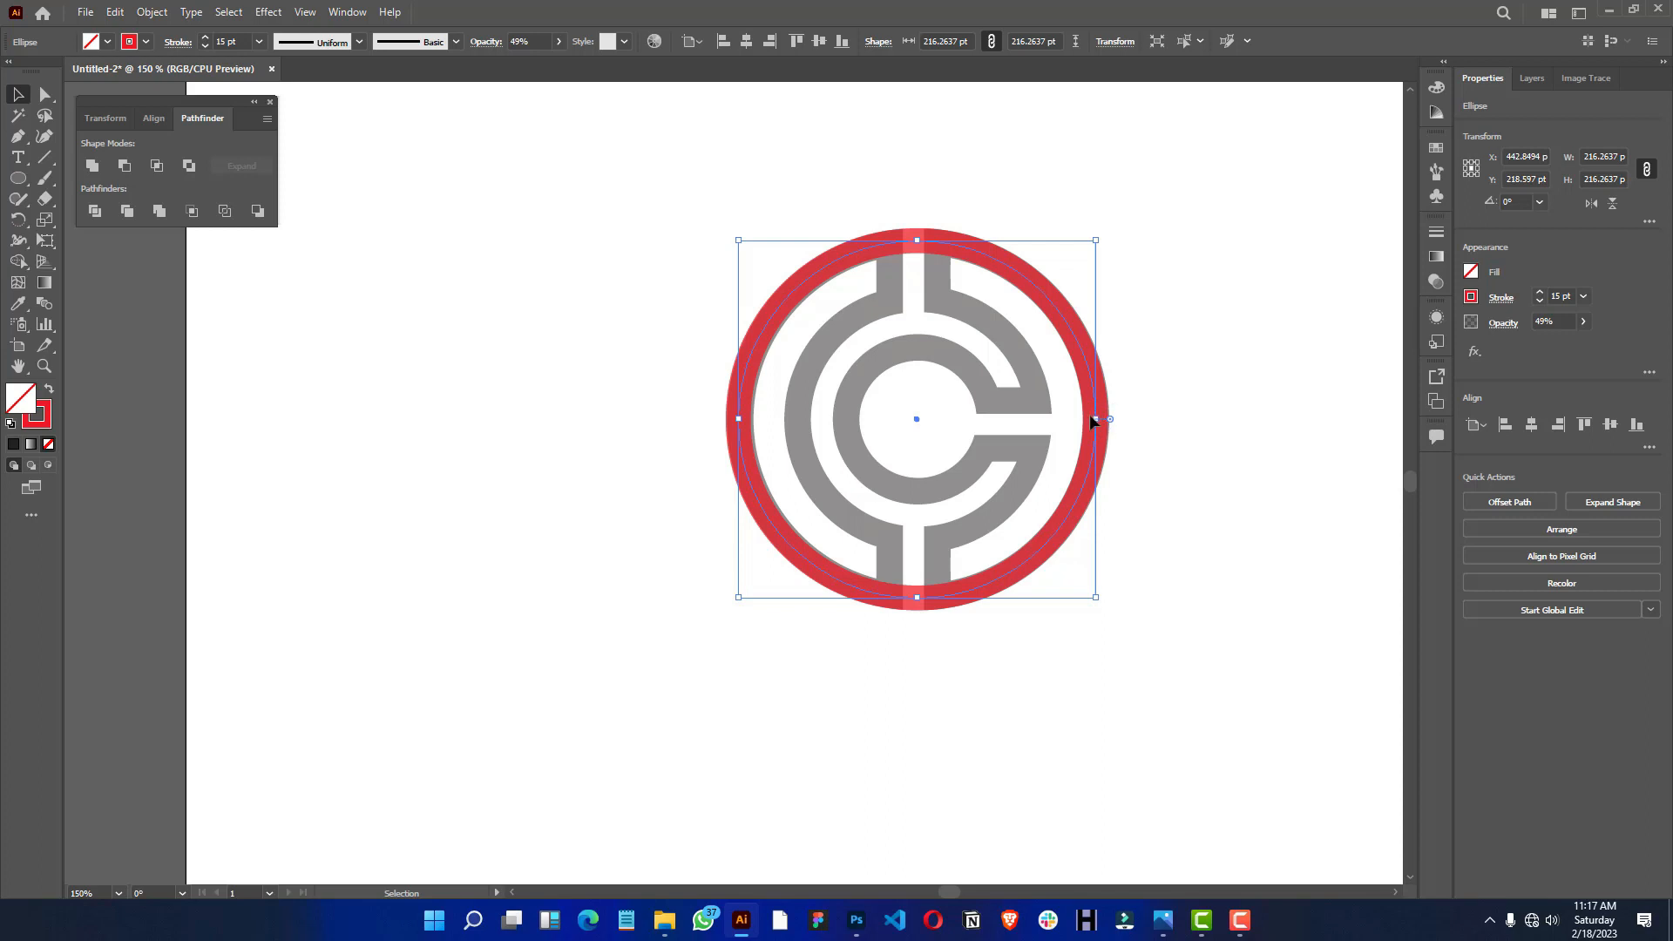
{"action": "left_click_drag", "start_coordinate": [1095, 419], "coordinate": [1041, 420]}
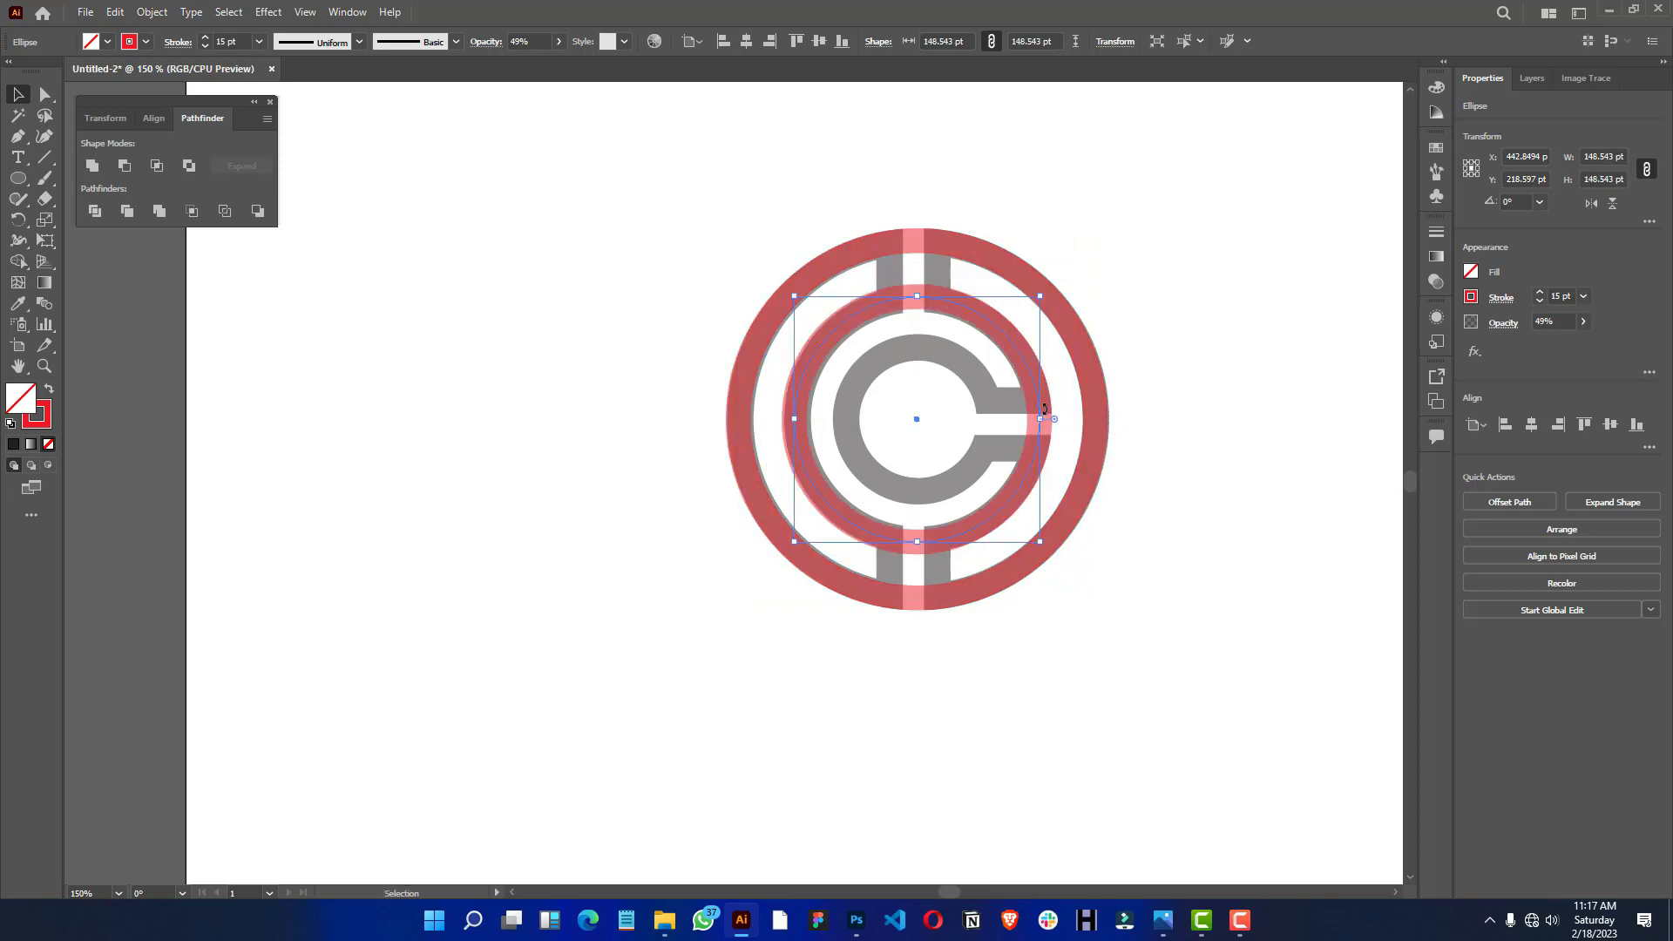
{"action": "left_click_drag", "start_coordinate": [1061, 355], "coordinate": [1064, 347]}
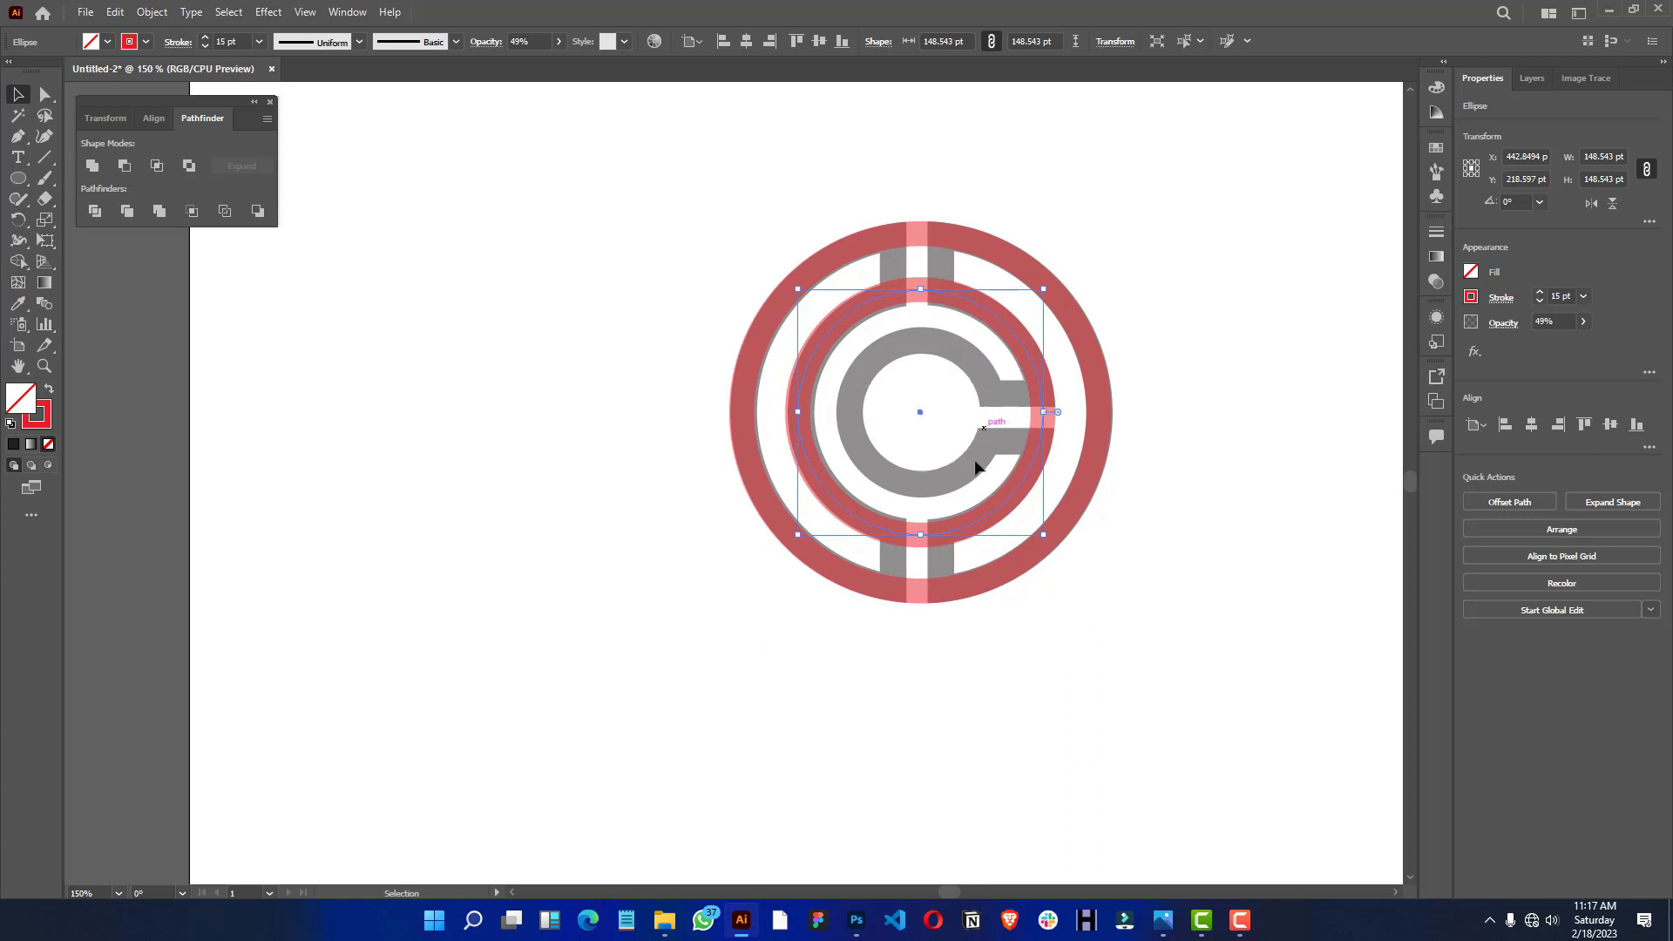
{"action": "key", "text": "a"}
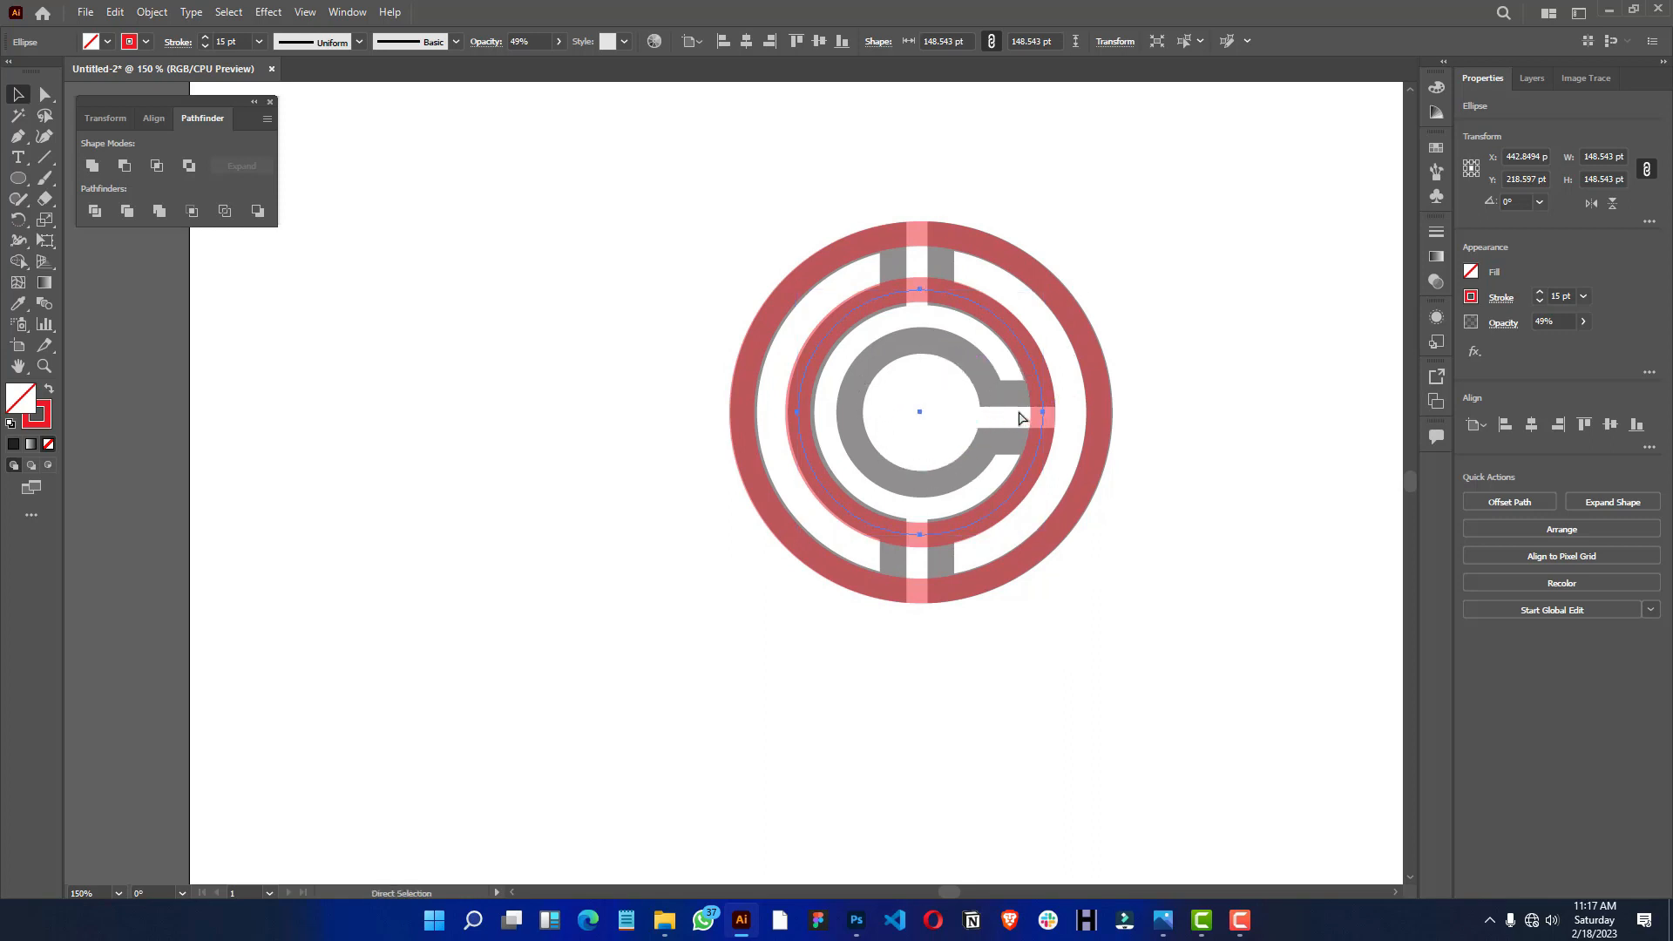
{"action": "key", "text": "v"}
{"action": "left_click_drag", "start_coordinate": [1051, 414], "coordinate": [995, 415]}
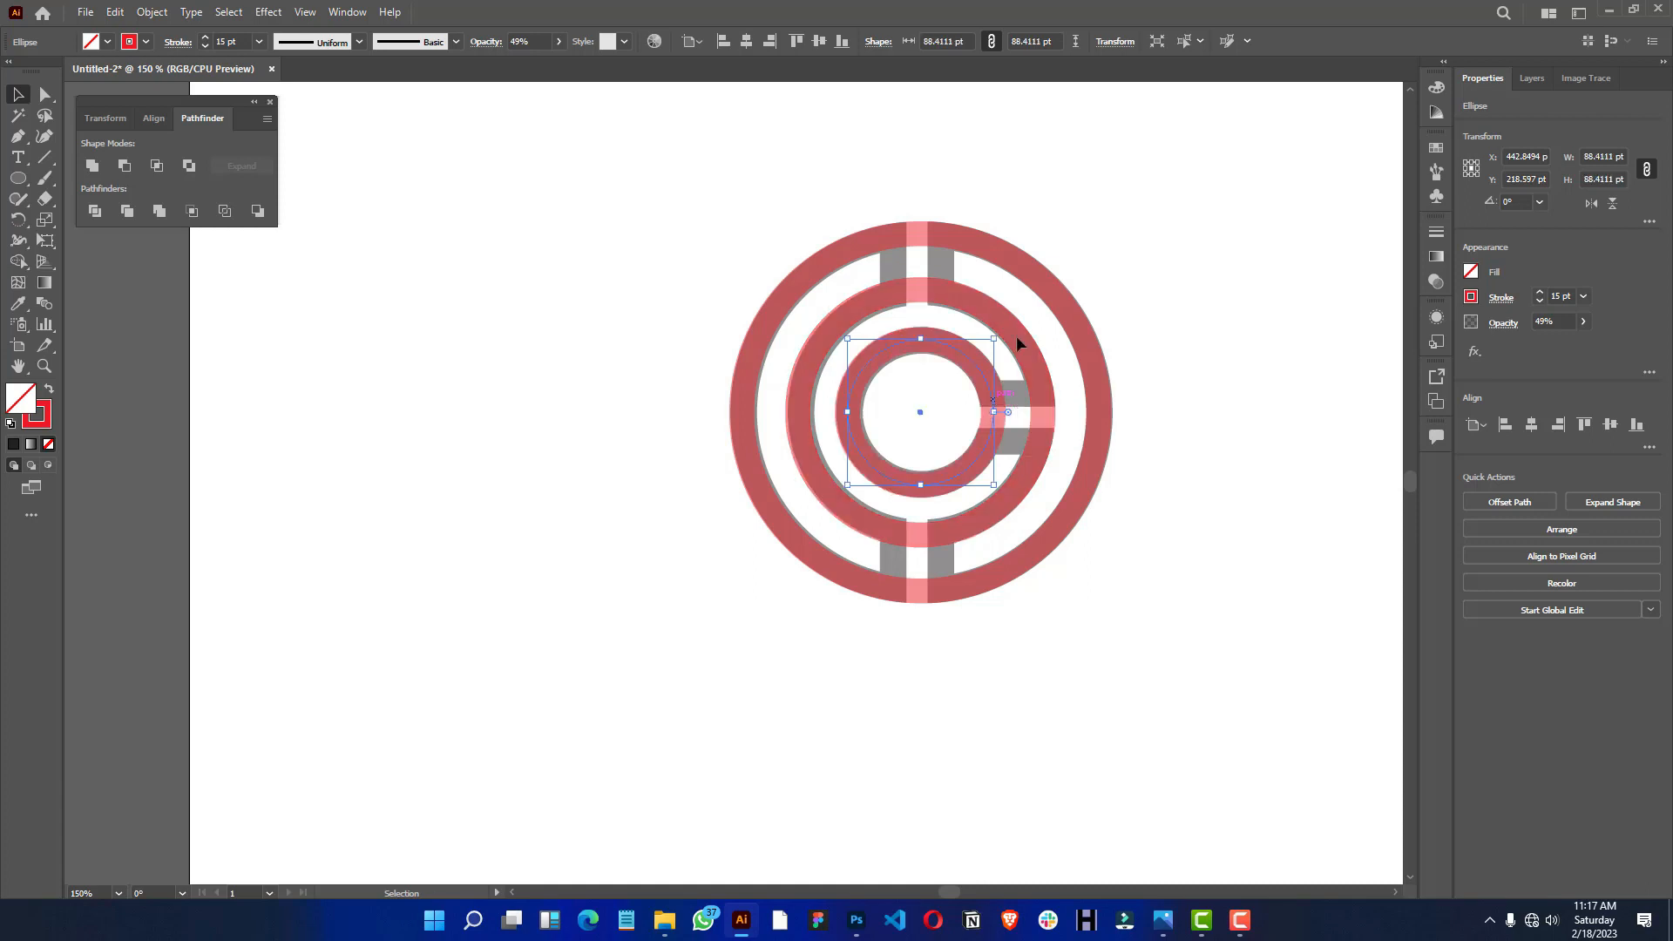
- Select all three red circles and expand their fill and stroke into shapes
{"action": "left_click", "coordinate": [1091, 200]}
{"action": "key", "text": "space"}
{"action": "left_click_drag", "start_coordinate": [1096, 205], "coordinate": [766, 653]}
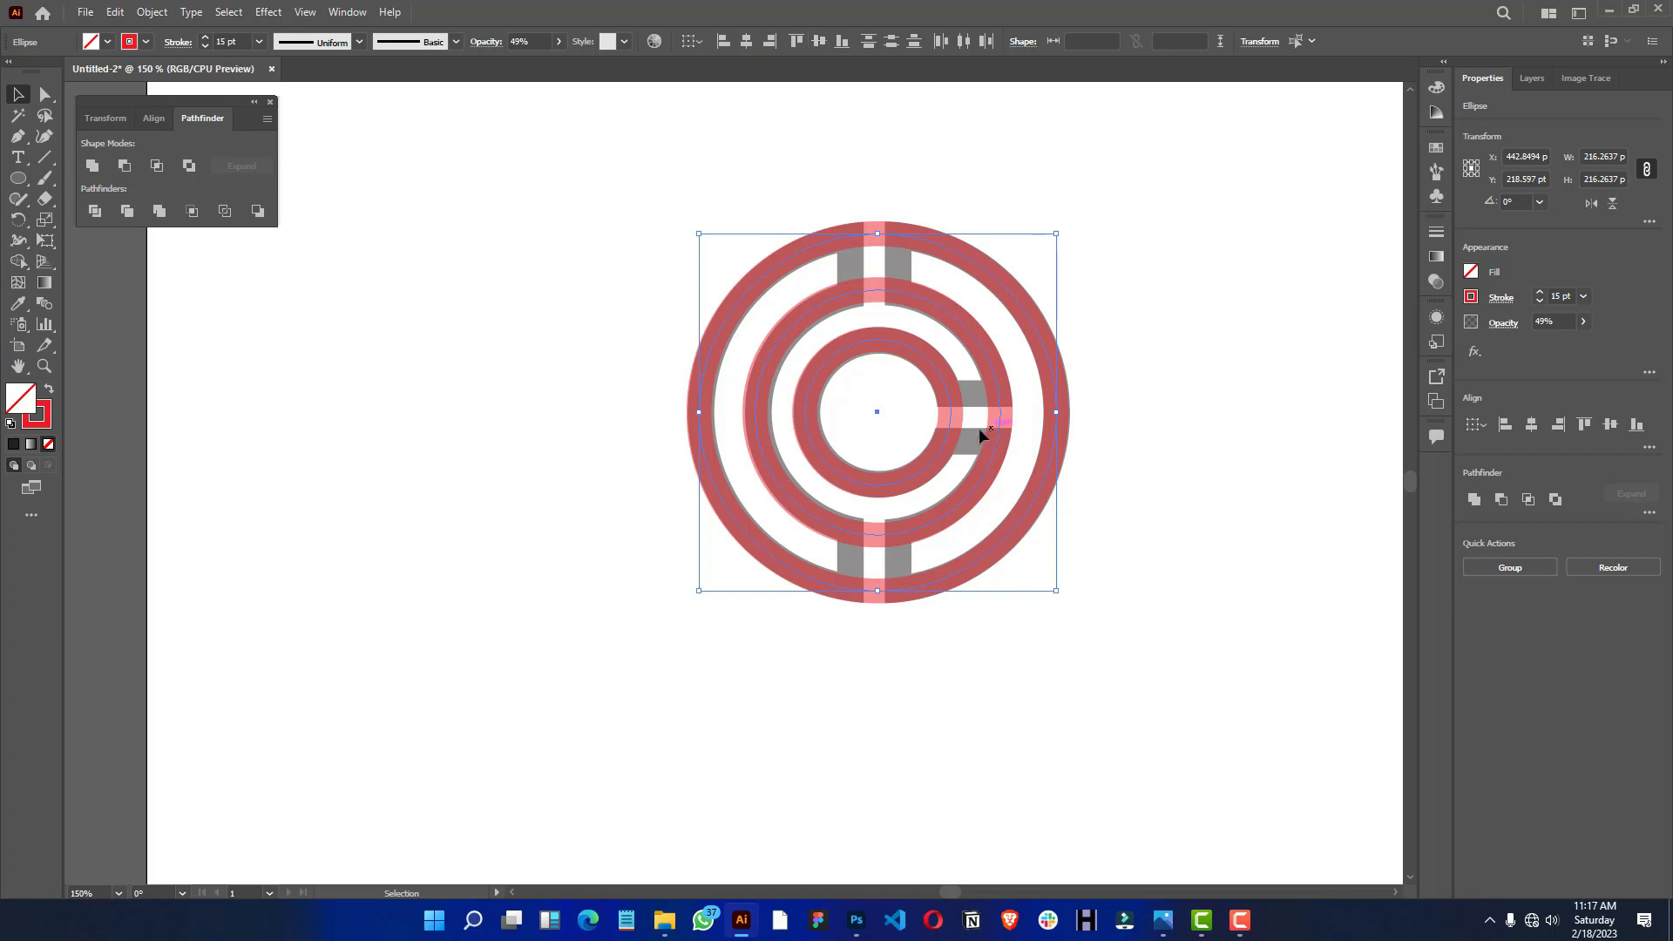
{"action": "scroll", "coordinate": [890, 457], "scroll_direction": "down", "scroll_amount": 1}
{"action": "scroll", "coordinate": [890, 457], "scroll_direction": "up", "scroll_amount": 1}
{"action": "key", "text": "space"}
{"action": "left_click_drag", "start_coordinate": [940, 451], "coordinate": [898, 456]}
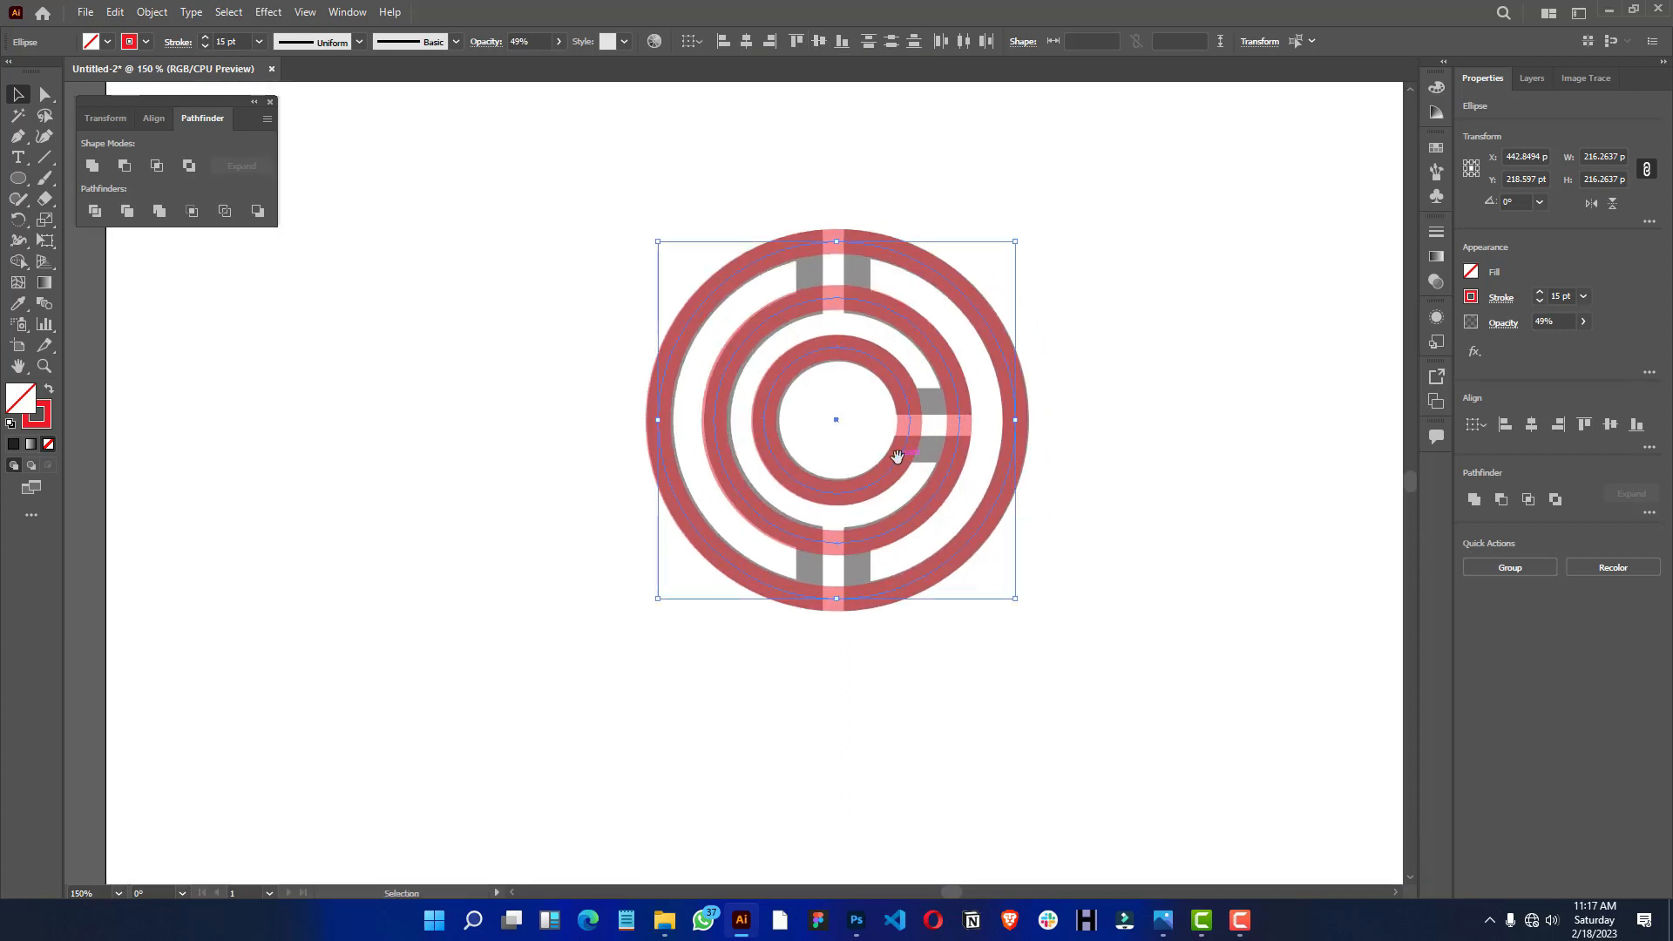
{"action": "scroll", "coordinate": [821, 473], "scroll_direction": "up", "scroll_amount": 1}
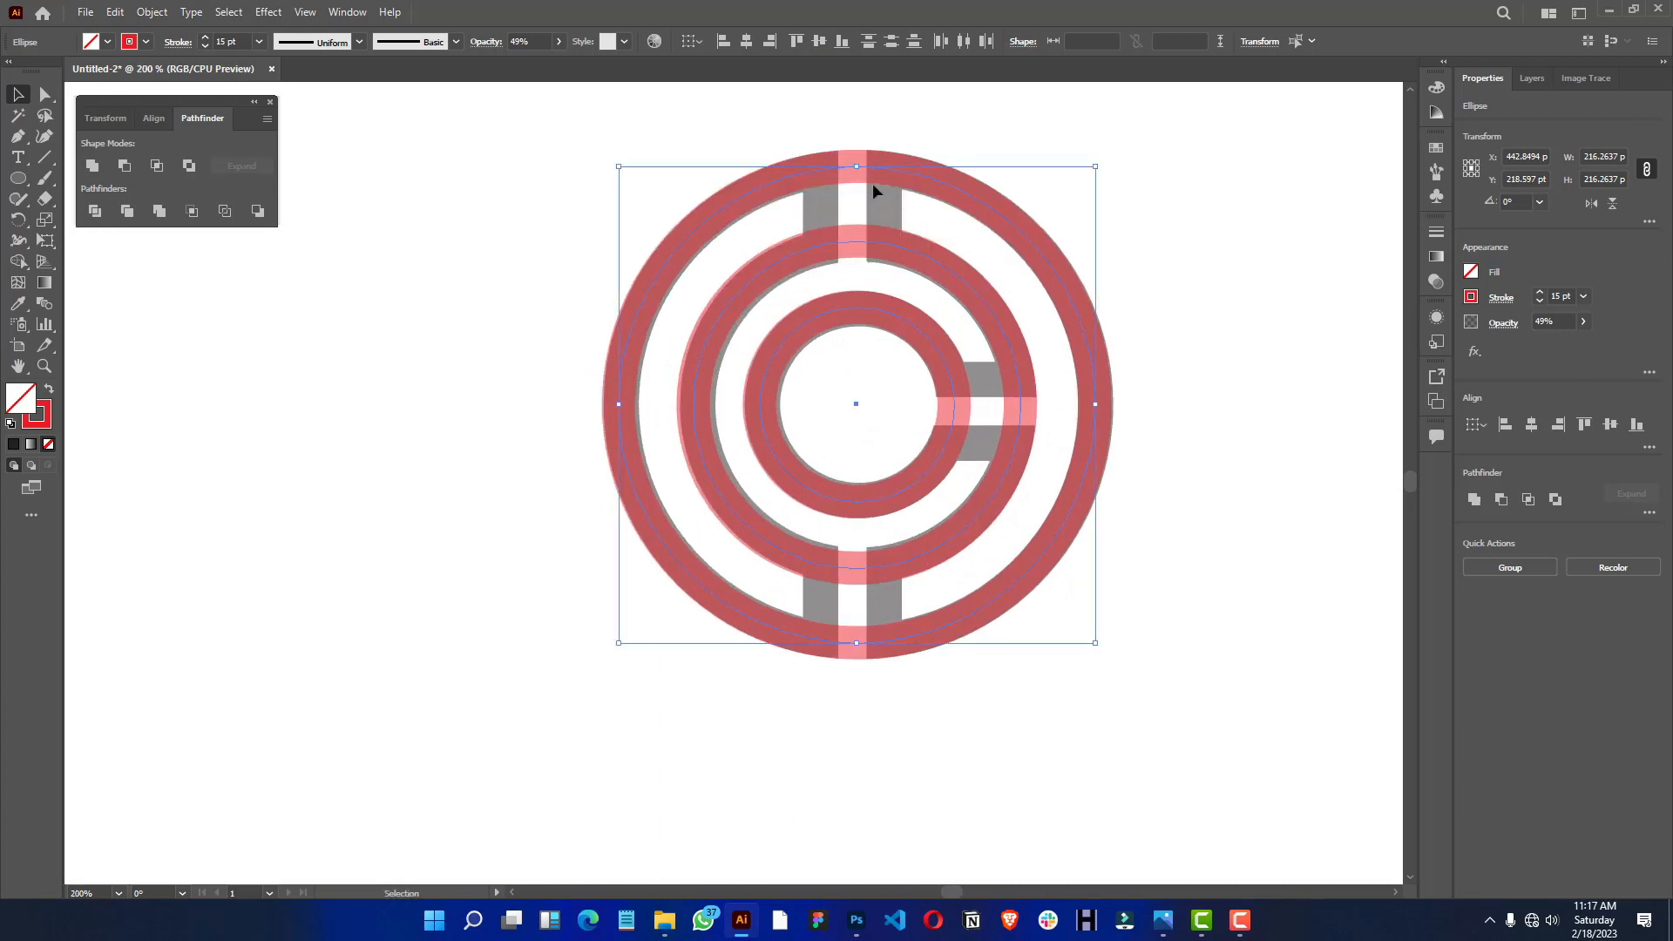
{"action": "left_click", "coordinate": [152, 12]}
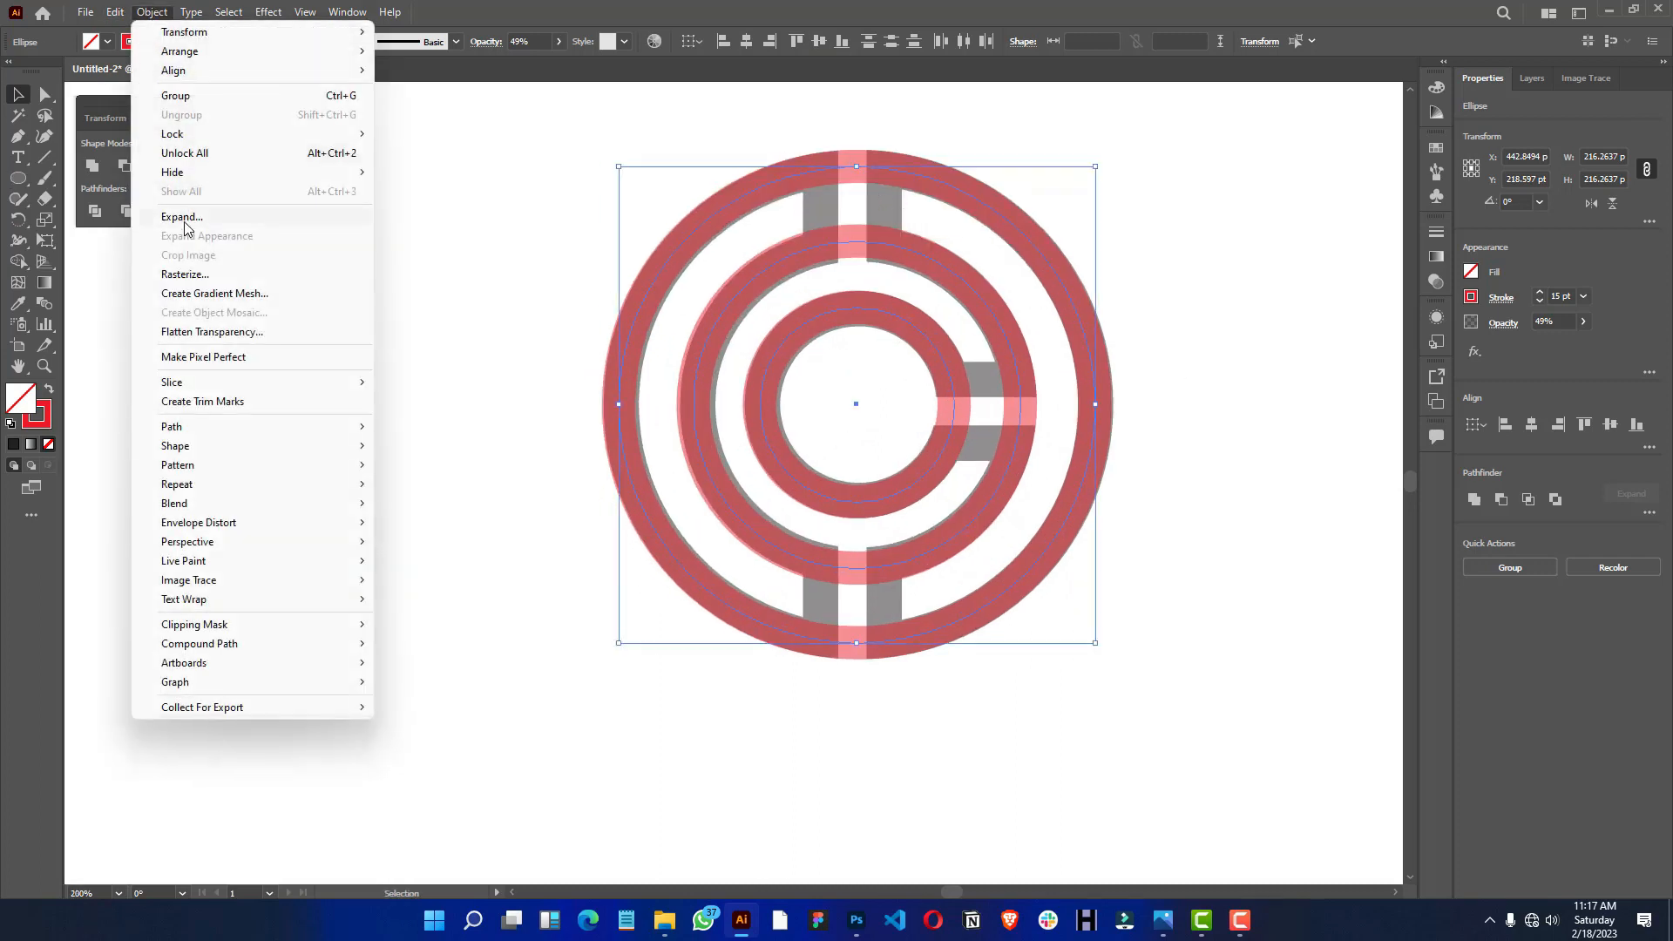
{"action": "left_click", "coordinate": [184, 224]}
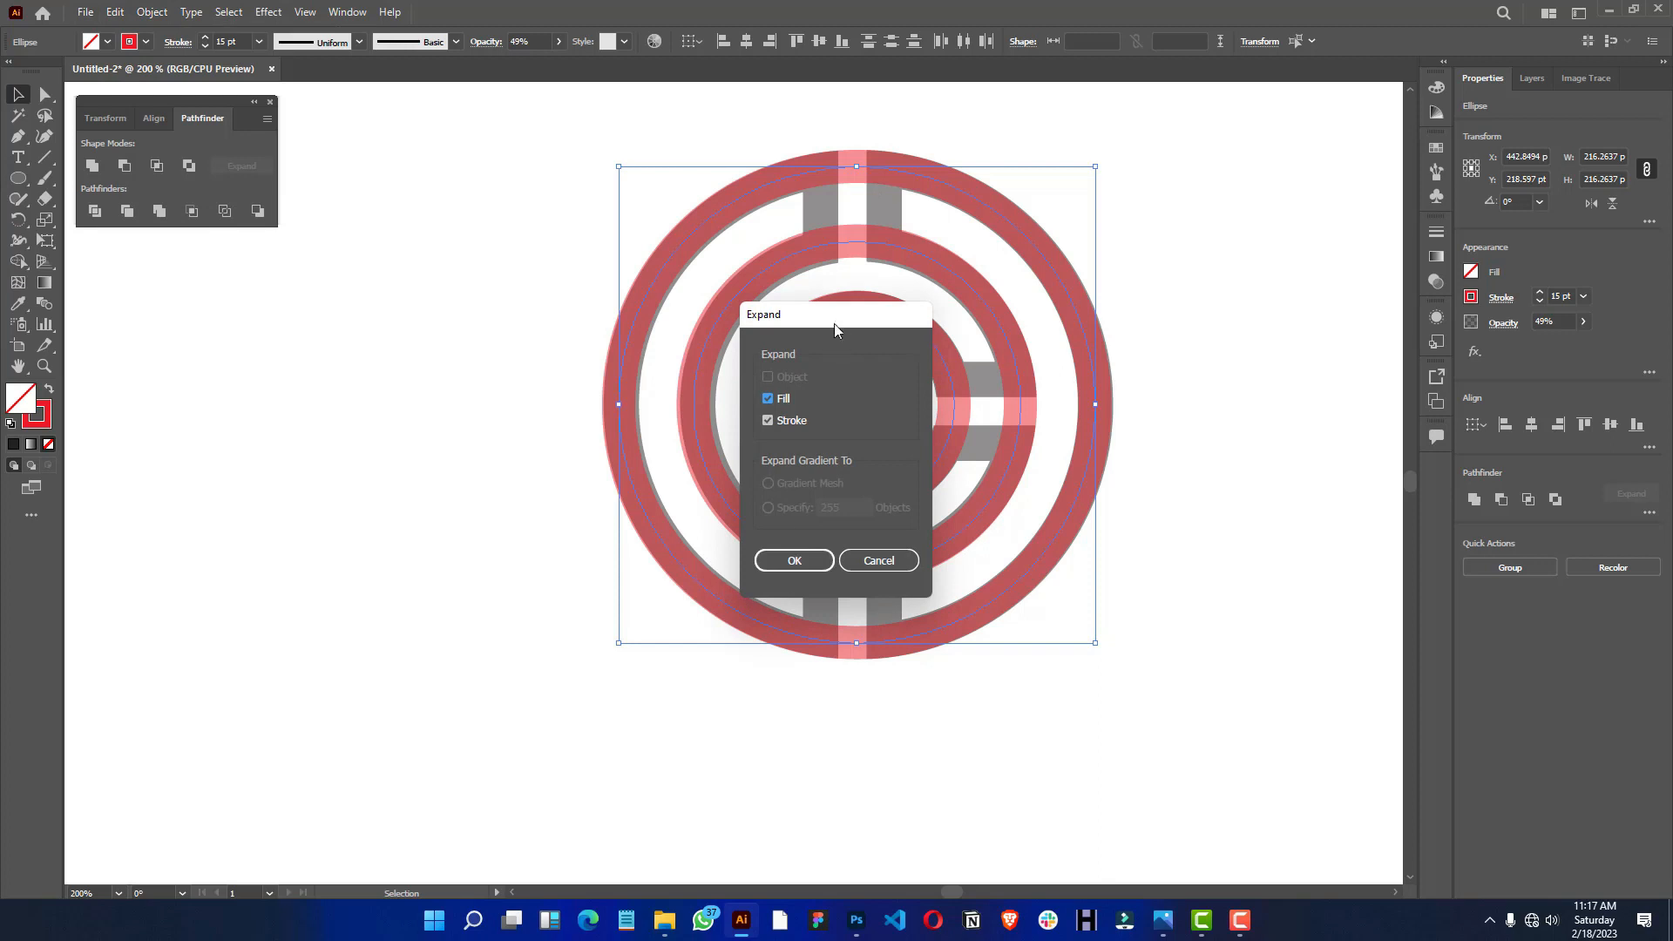
{"action": "left_click_drag", "start_coordinate": [834, 323], "coordinate": [343, 272]}
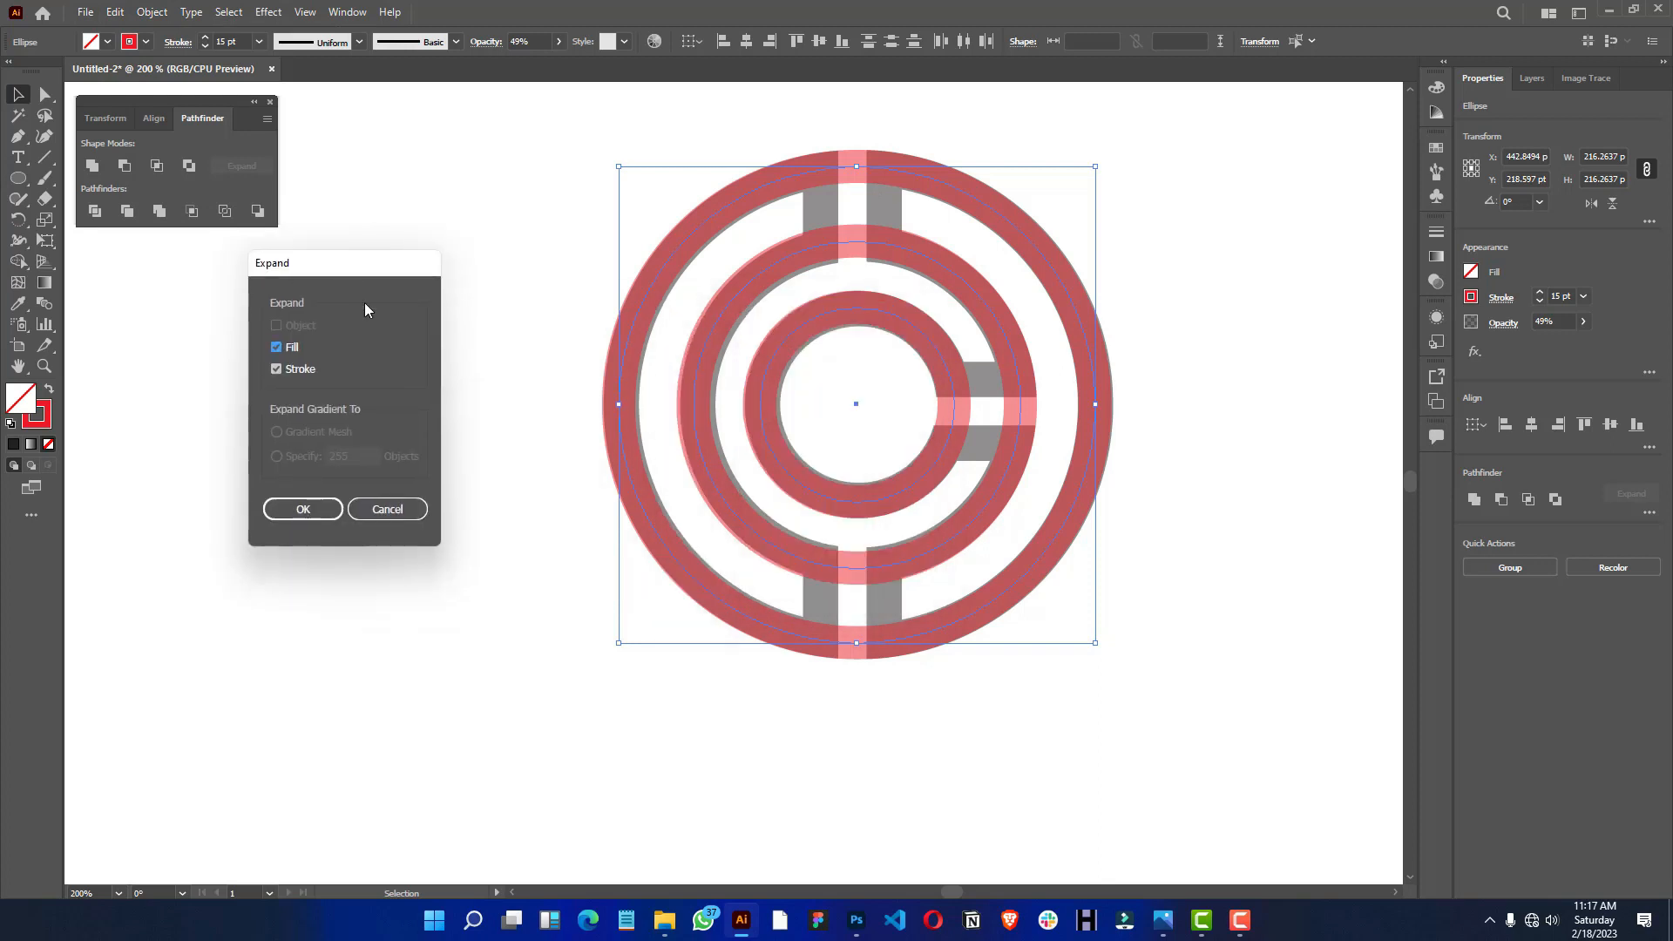
{"action": "left_click", "coordinate": [301, 510]}
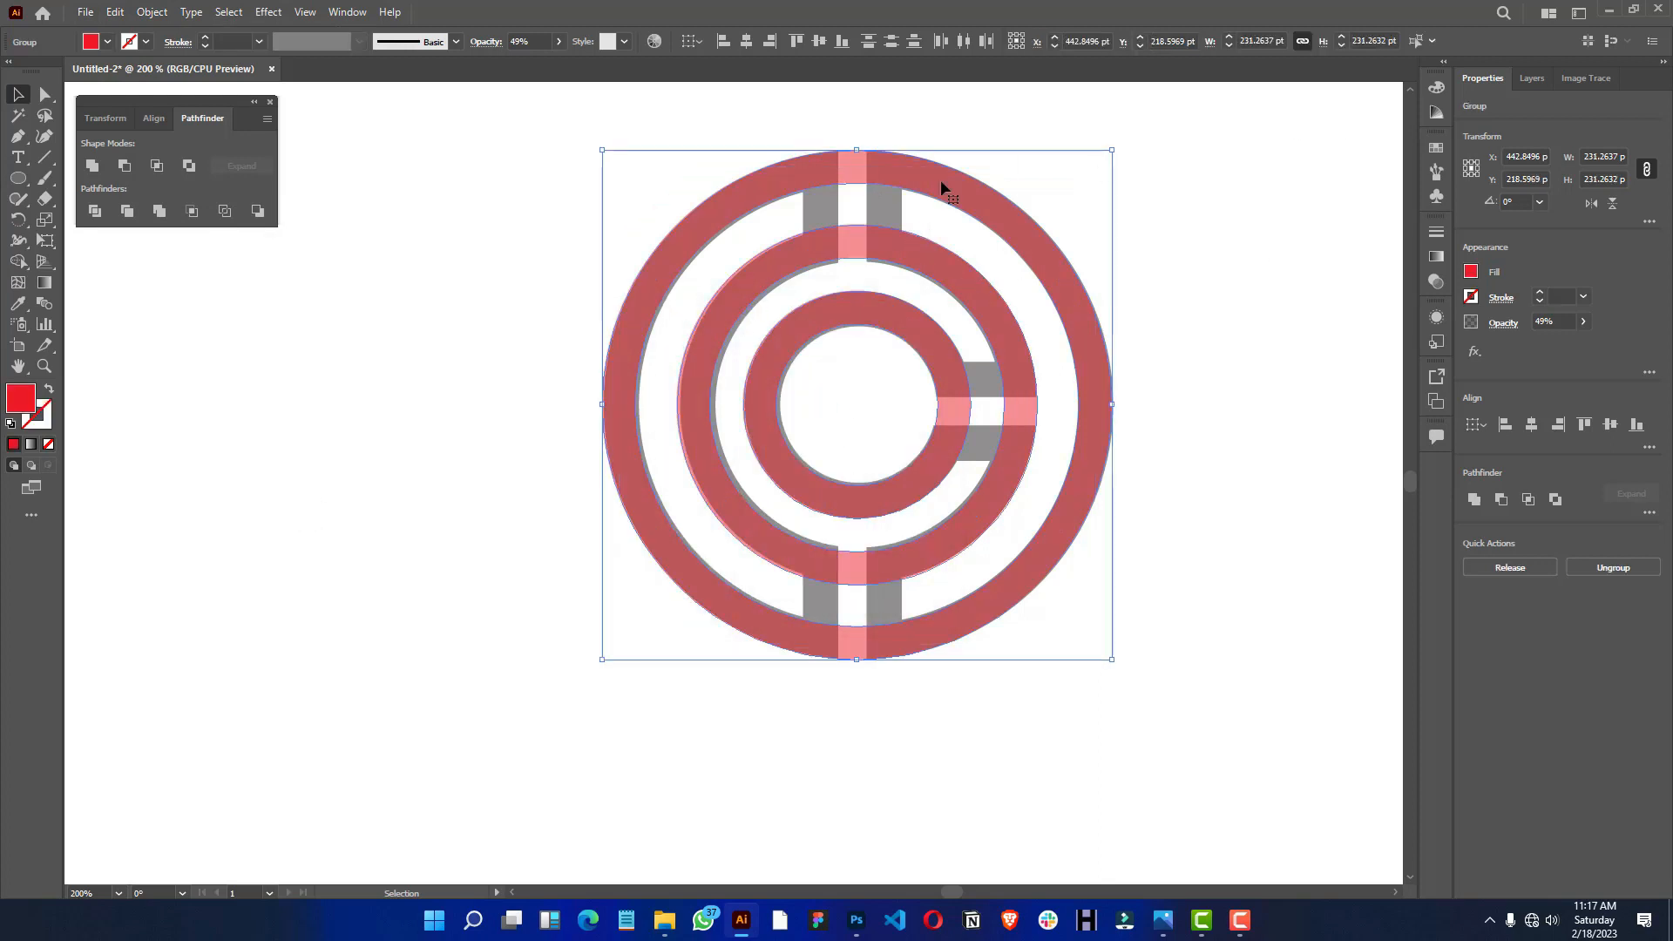
{"action": "left_click", "coordinate": [1224, 206]}
{"action": "left_click", "coordinate": [907, 175]}
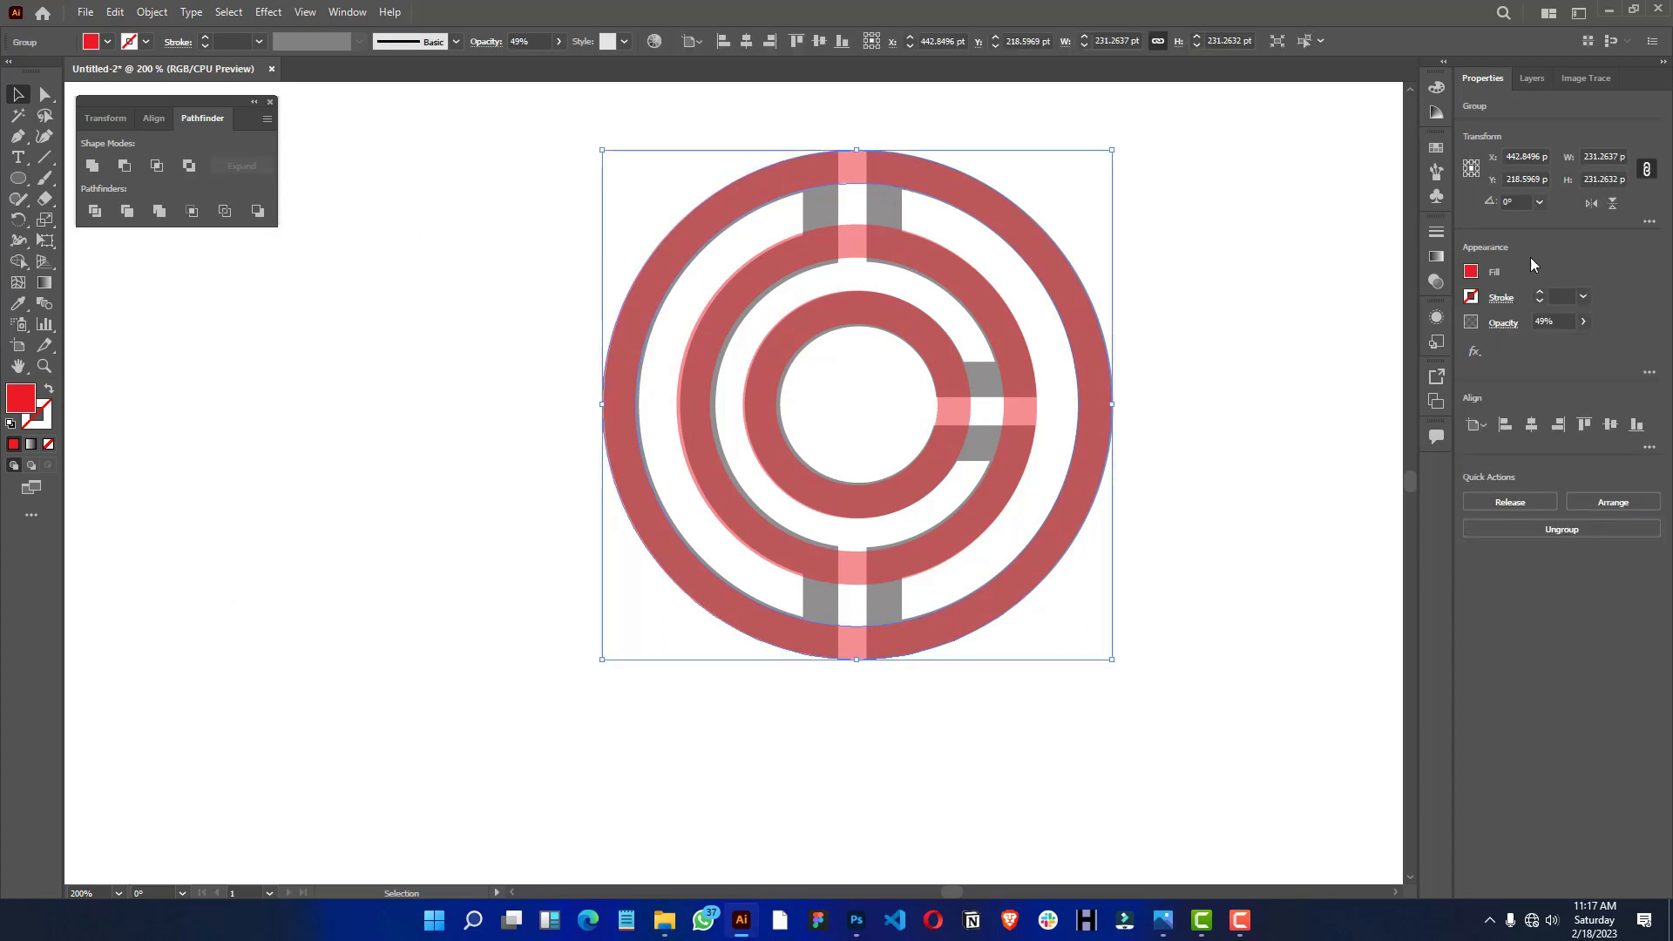
- Draw a vertical line about 248 pt tall through the rings, along the grey bars left of the central gap
{"action": "left_click", "coordinate": [1207, 258]}
{"action": "key", "text": "ctrl+minus"}
{"action": "key", "text": "ctrl+minus"}
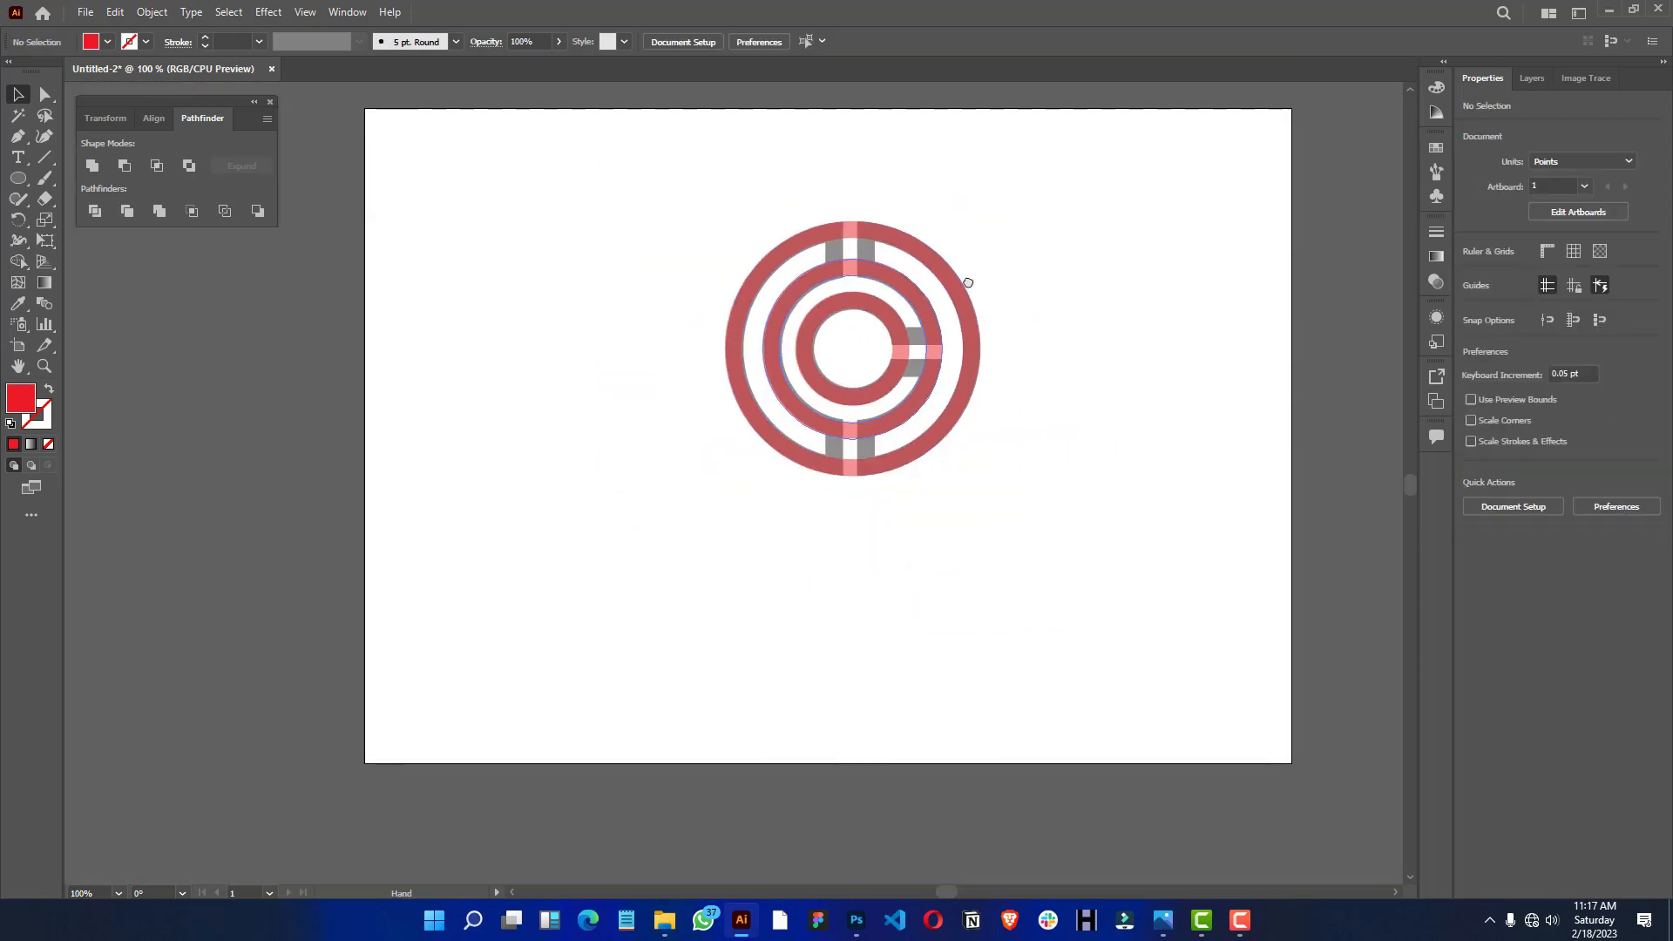
{"action": "scroll", "coordinate": [835, 266], "scroll_direction": "up", "scroll_amount": 1}
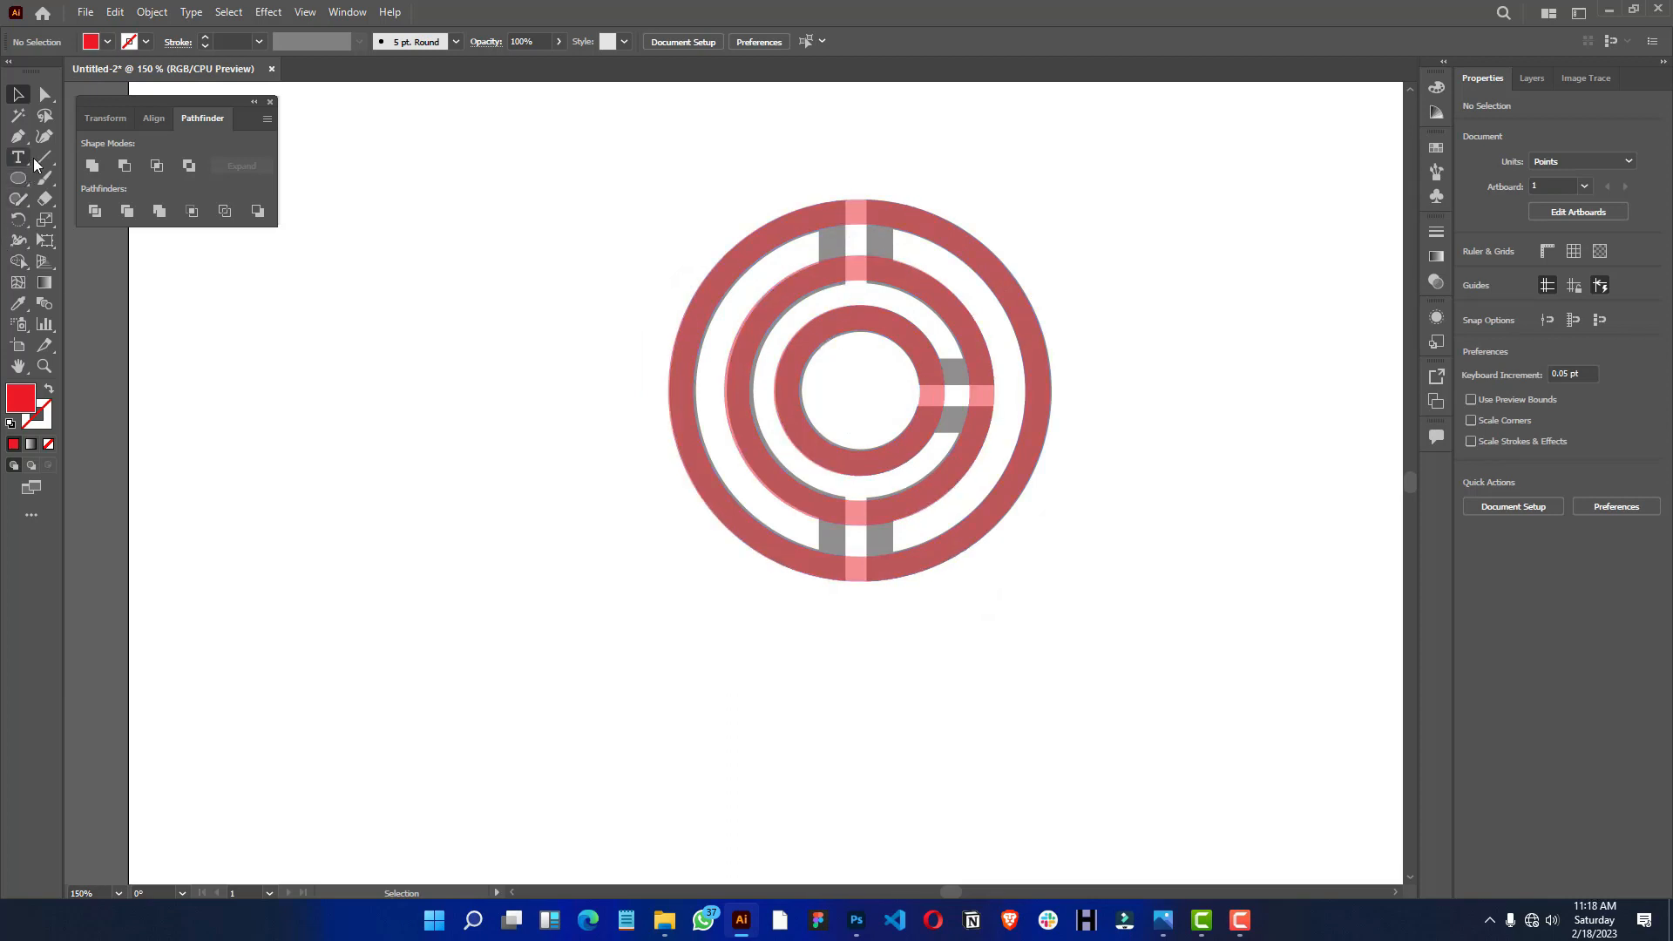
{"action": "left_click", "coordinate": [21, 179]}
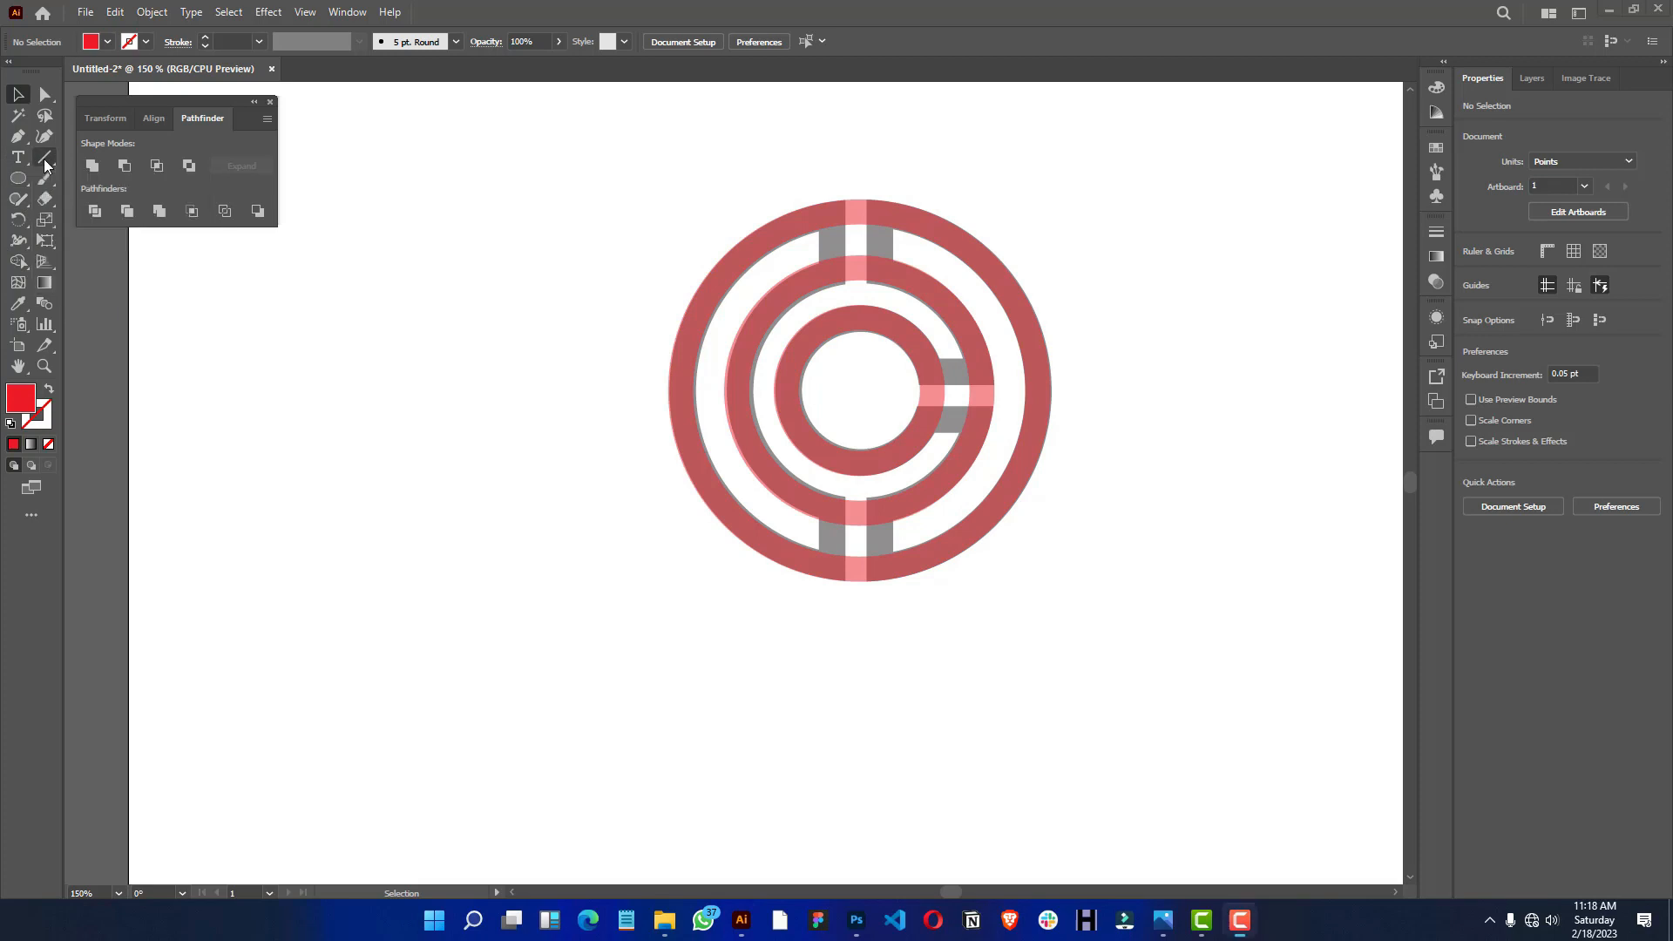
{"action": "left_click", "coordinate": [44, 157]}
{"action": "left_click_drag", "start_coordinate": [830, 182], "coordinate": [820, 594]}
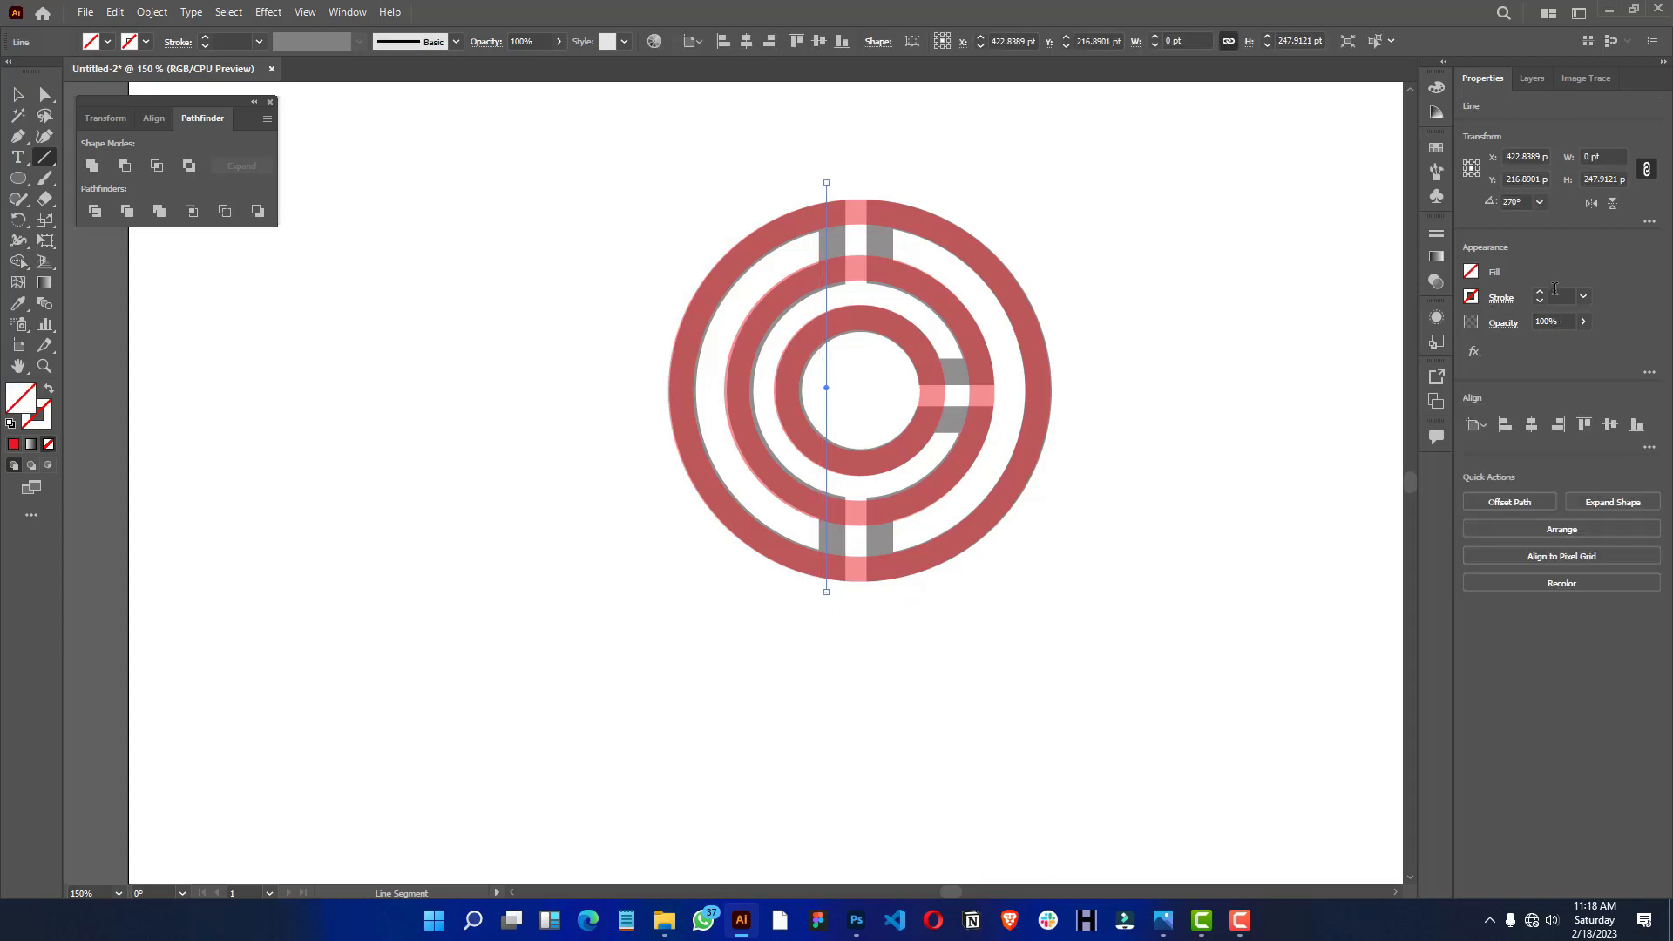
- Give the vertical line a 15 pt stroke and reduce its opacity to 43%
{"action": "left_click", "coordinate": [1563, 296]}
{"action": "type", "text": "15"}
{"action": "key", "text": "Return"}
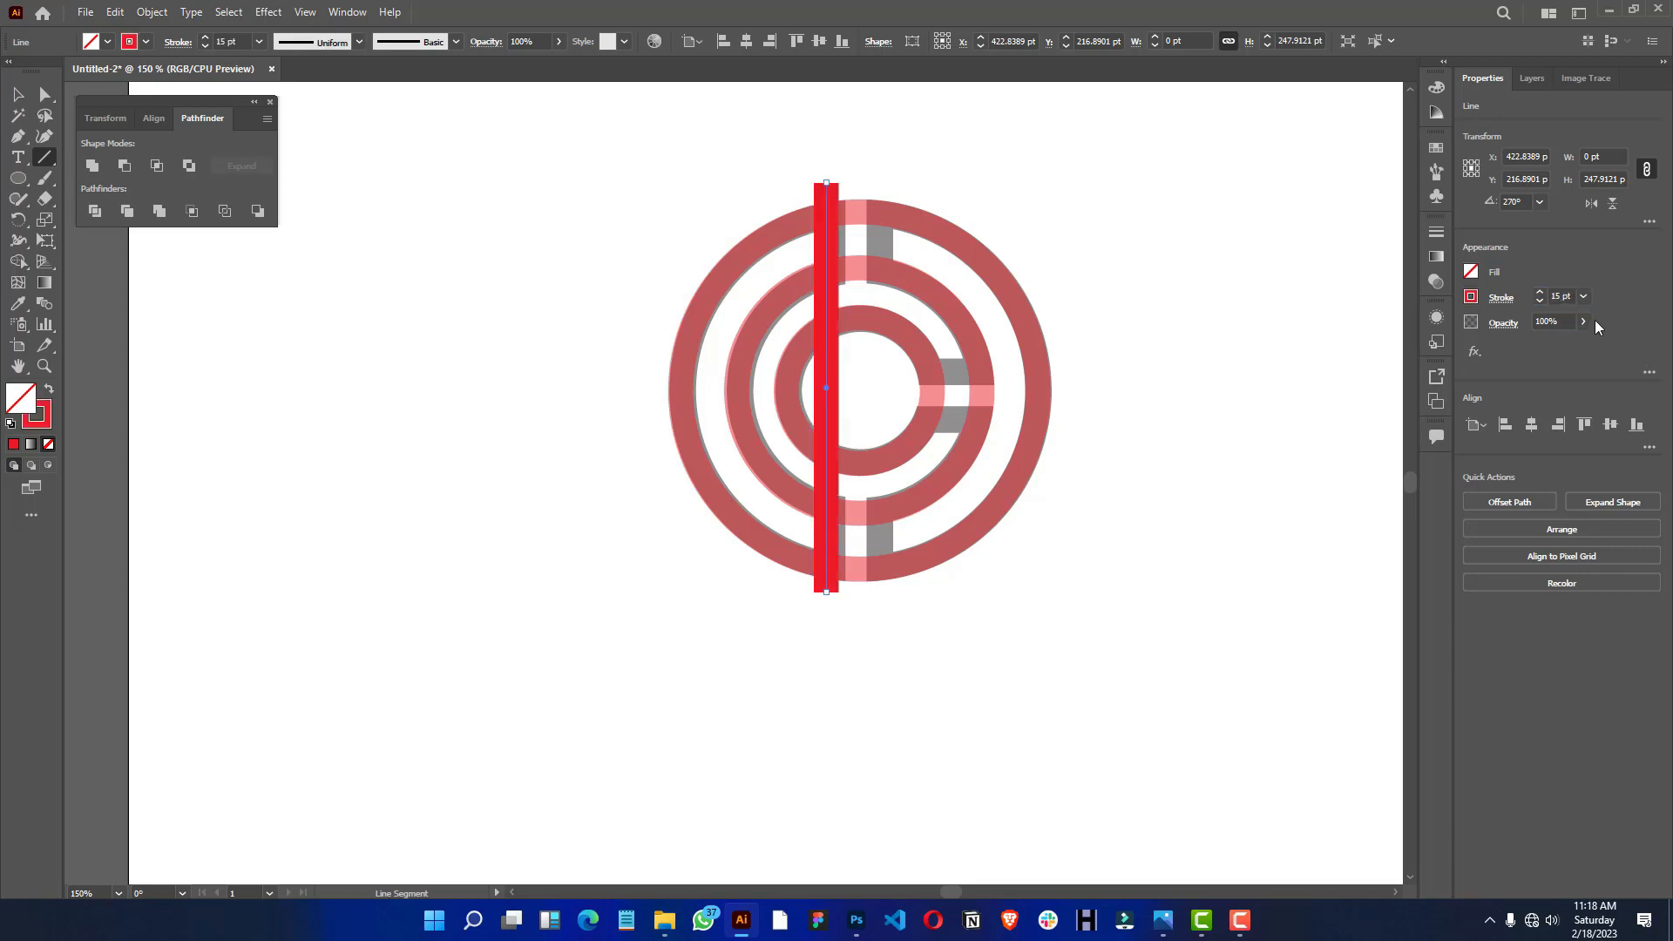
{"action": "left_click", "coordinate": [1584, 322]}
{"action": "left_click", "coordinate": [1546, 345]}
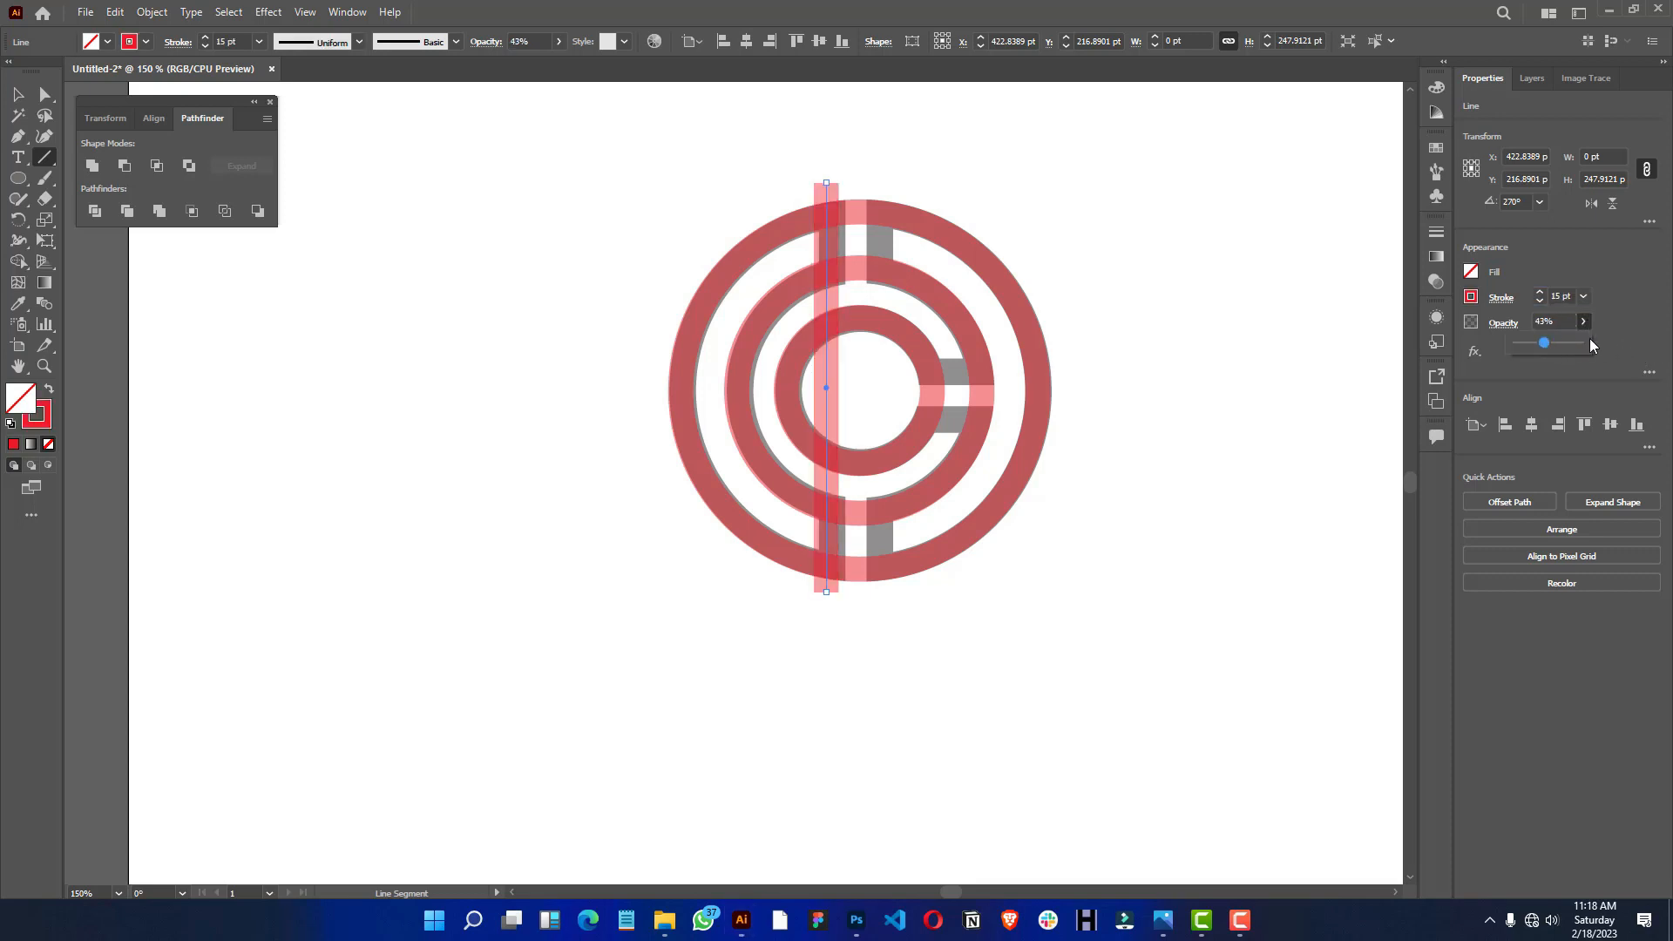
- Move the vertical red line onto the grey bar left of the central gap and copy it onto the bar right of the gap
{"action": "left_click", "coordinate": [21, 102]}
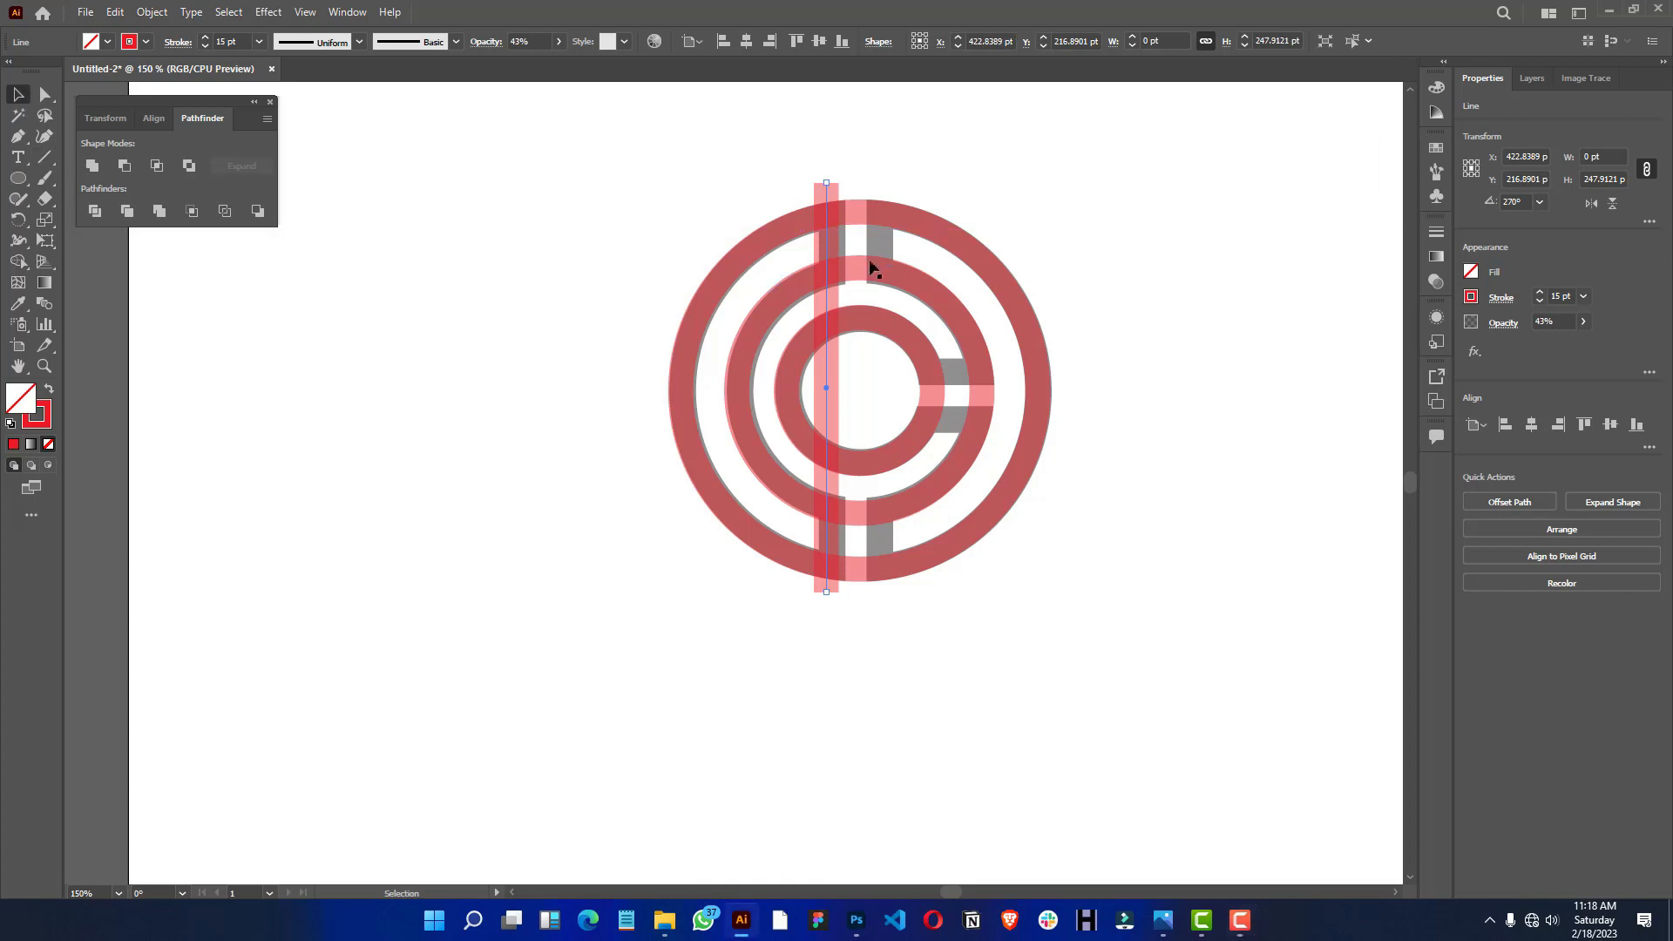
{"action": "scroll", "coordinate": [824, 244], "scroll_direction": "up", "scroll_amount": 5}
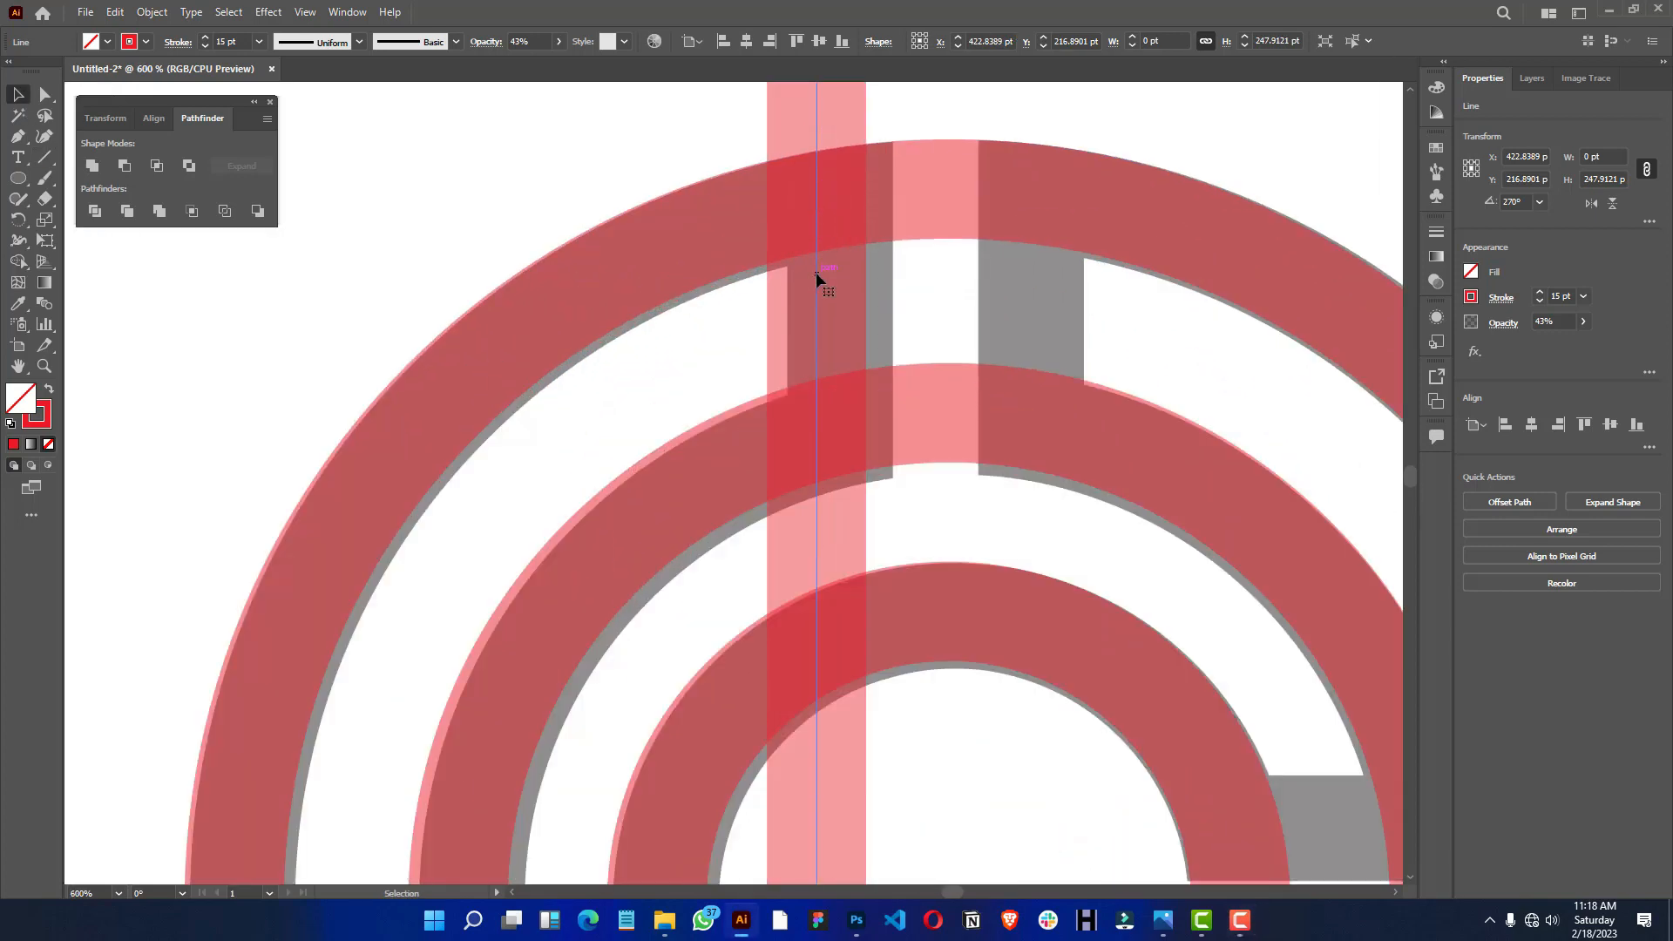
{"action": "left_click_drag", "start_coordinate": [817, 272], "coordinate": [838, 276]}
{"action": "scroll", "coordinate": [839, 275], "scroll_direction": "down", "scroll_amount": 3}
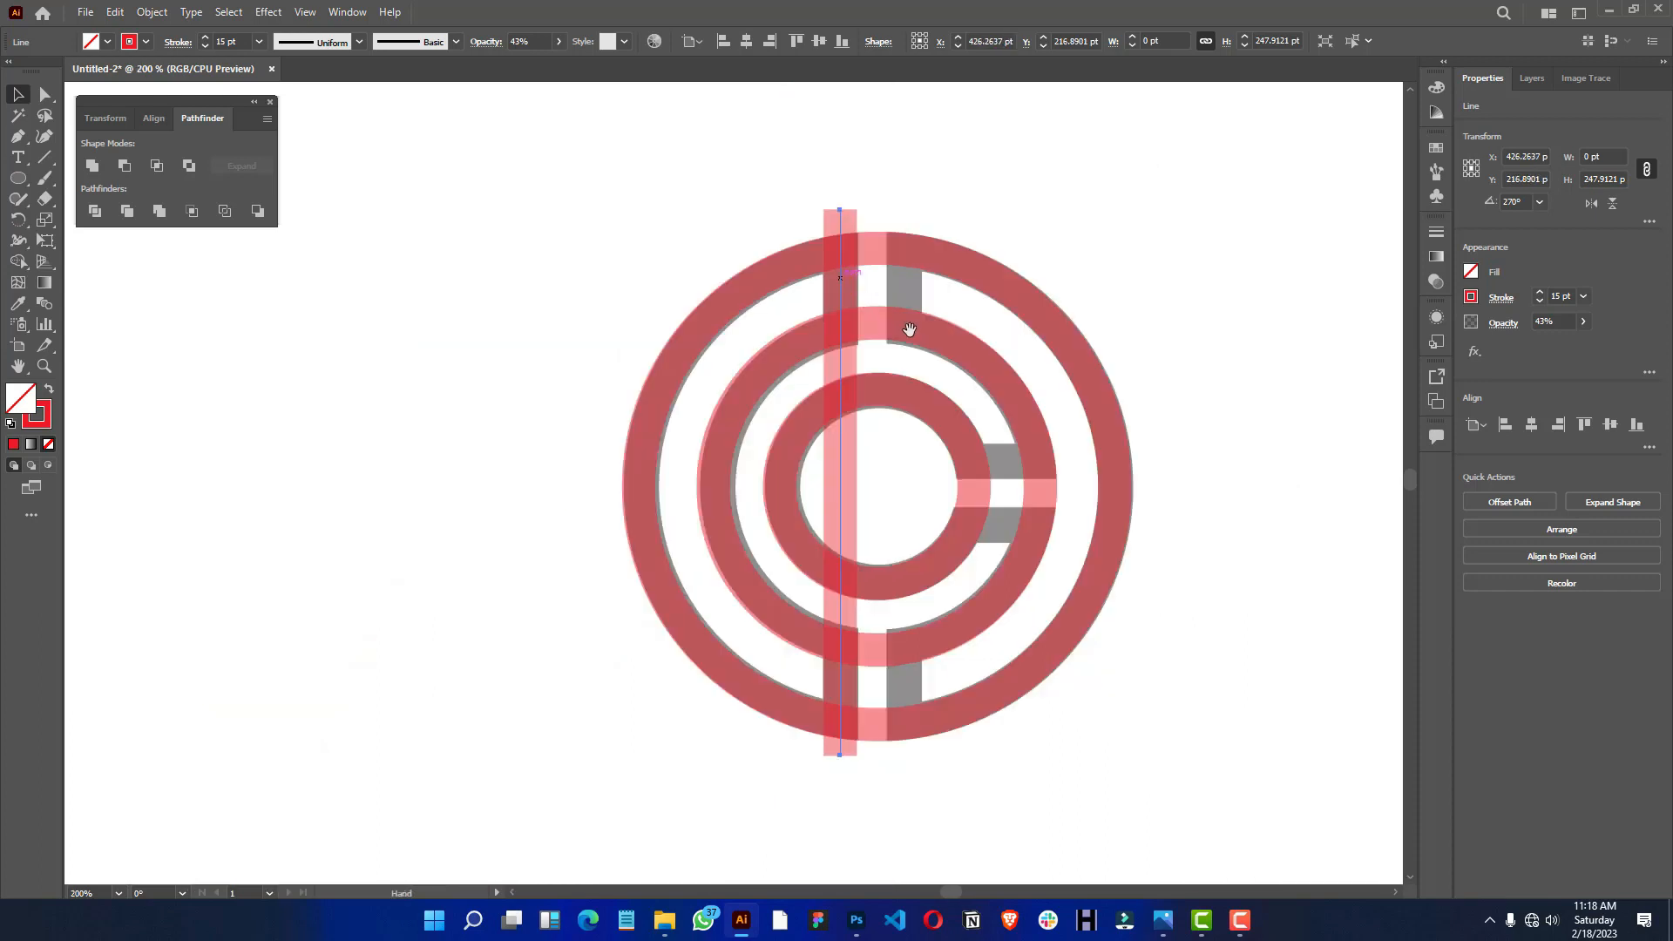
{"action": "left_click_drag", "start_coordinate": [755, 153], "coordinate": [829, 156]}
{"action": "scroll", "coordinate": [797, 162], "scroll_direction": "up", "scroll_amount": 4}
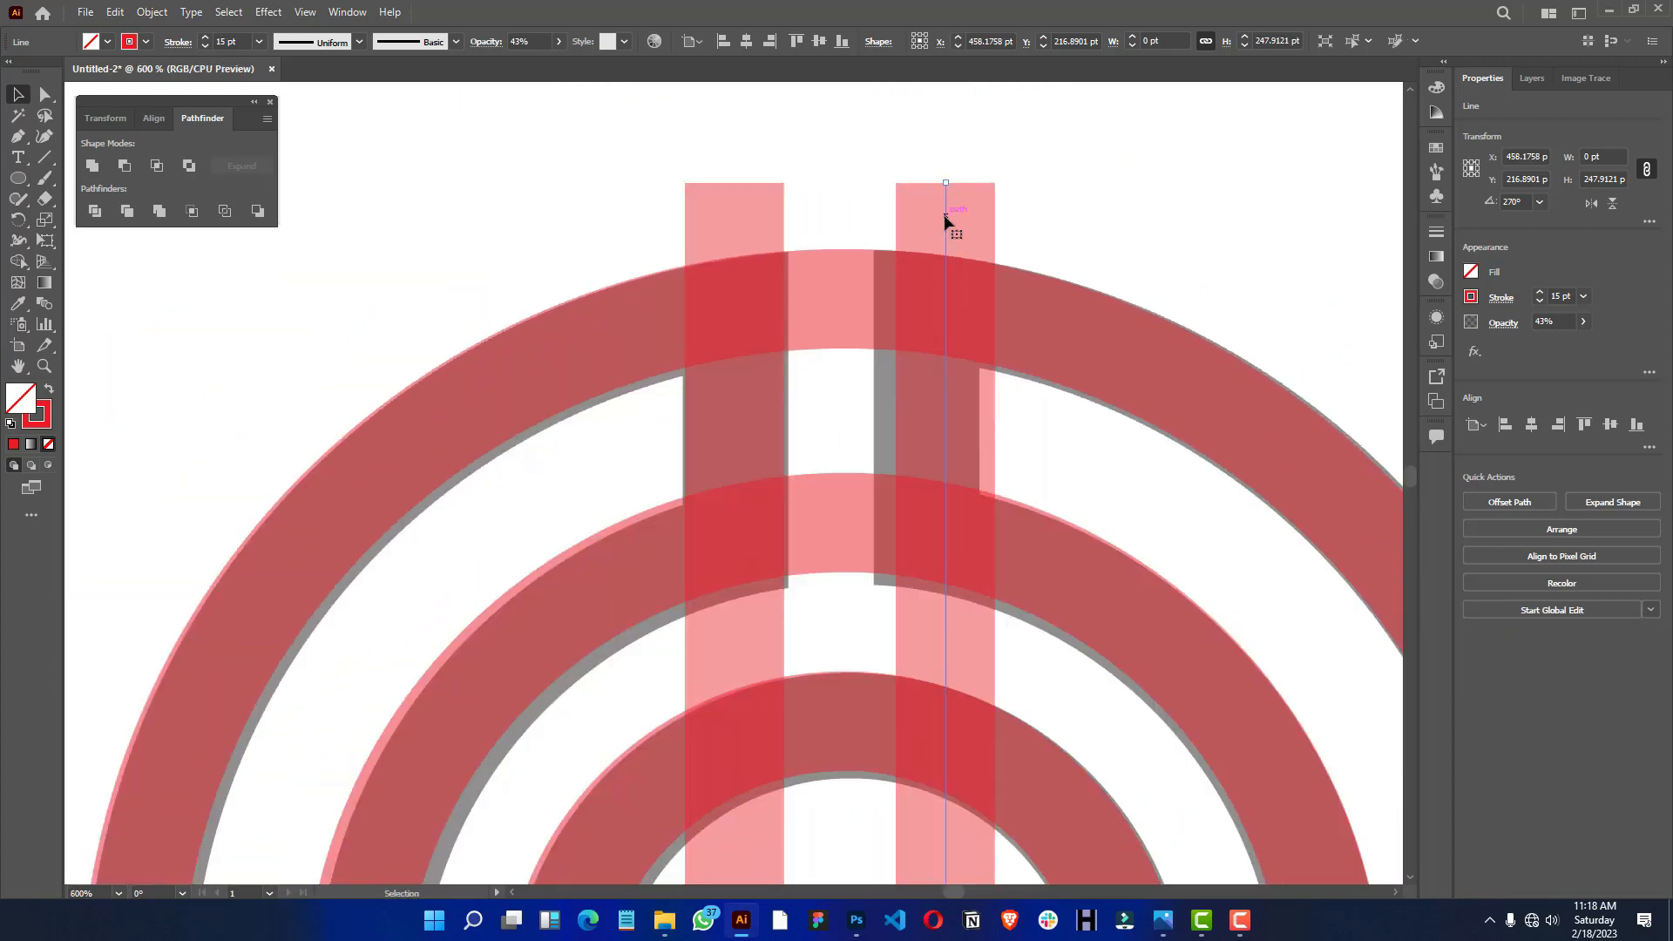
- Copy the vertical line into the central gap as a spacer and shift the right line closer to it
{"action": "left_click_drag", "start_coordinate": [945, 219], "coordinate": [835, 228]}
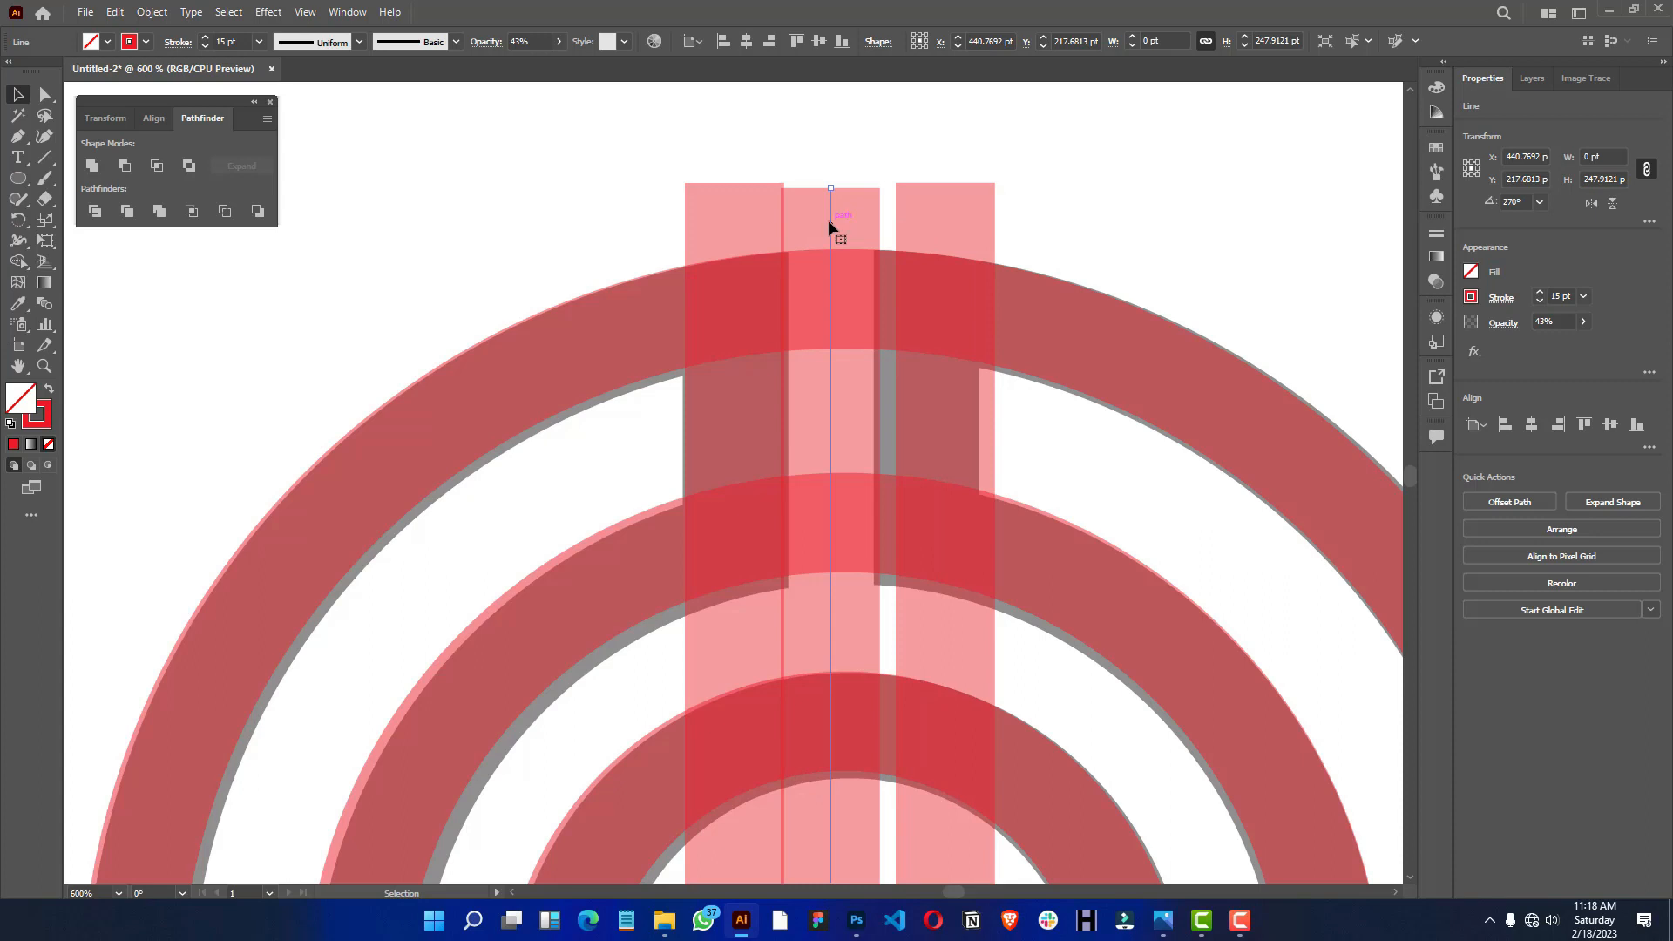
{"action": "left_click_drag", "start_coordinate": [830, 223], "coordinate": [834, 218]}
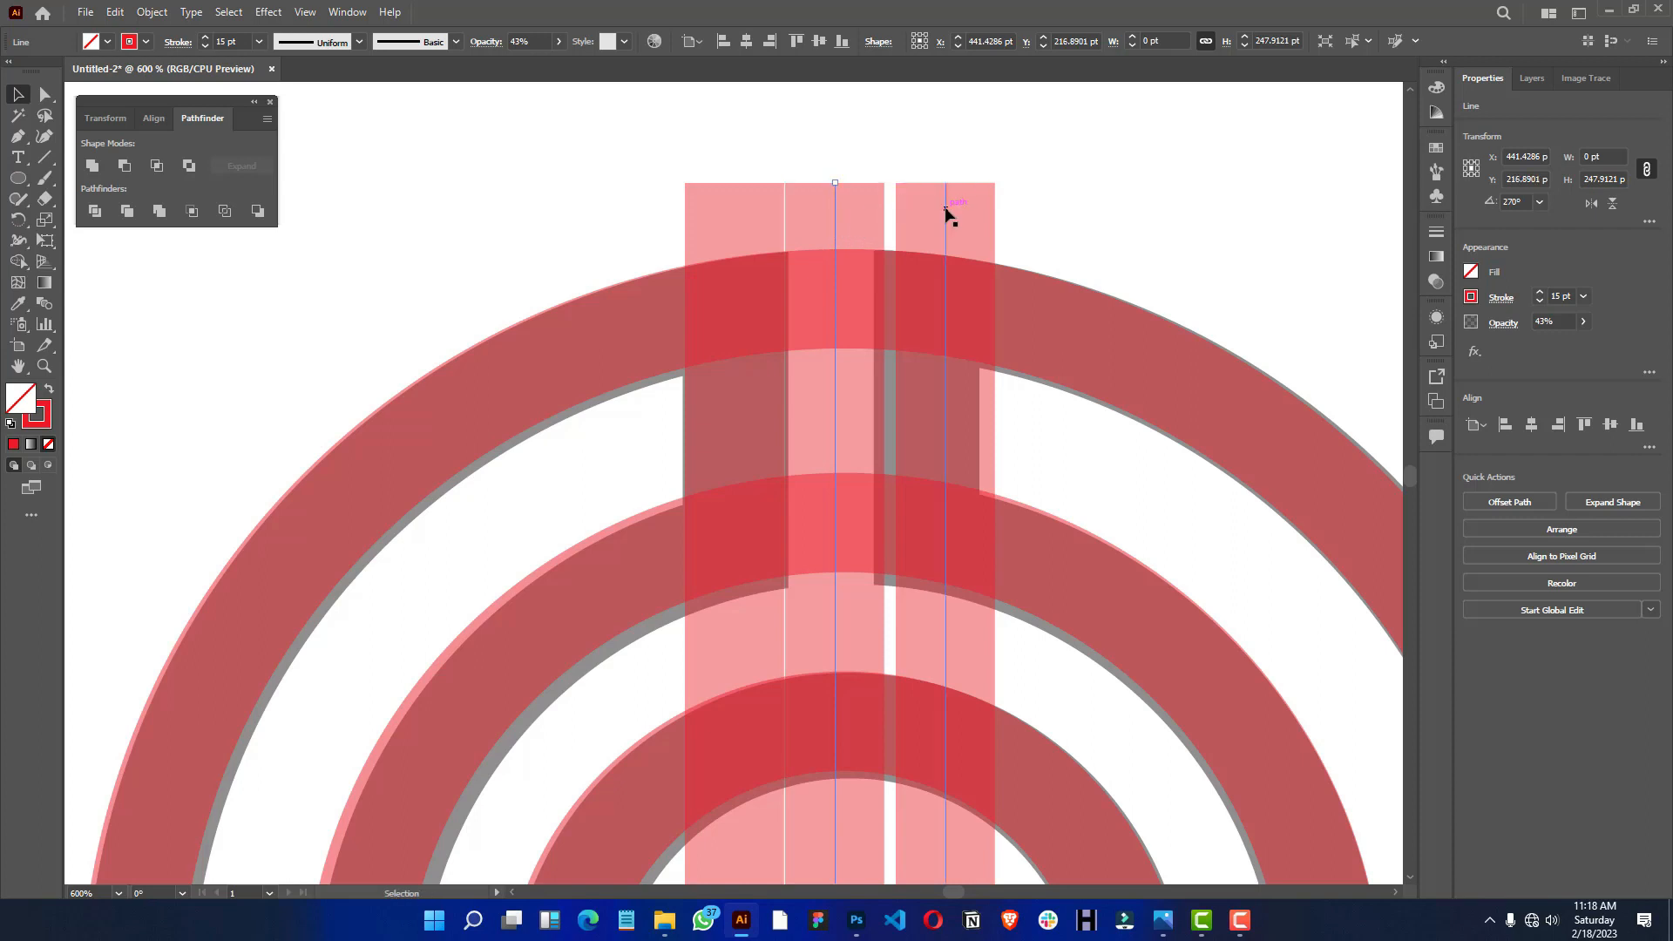
{"action": "left_click_drag", "start_coordinate": [944, 213], "coordinate": [938, 212]}
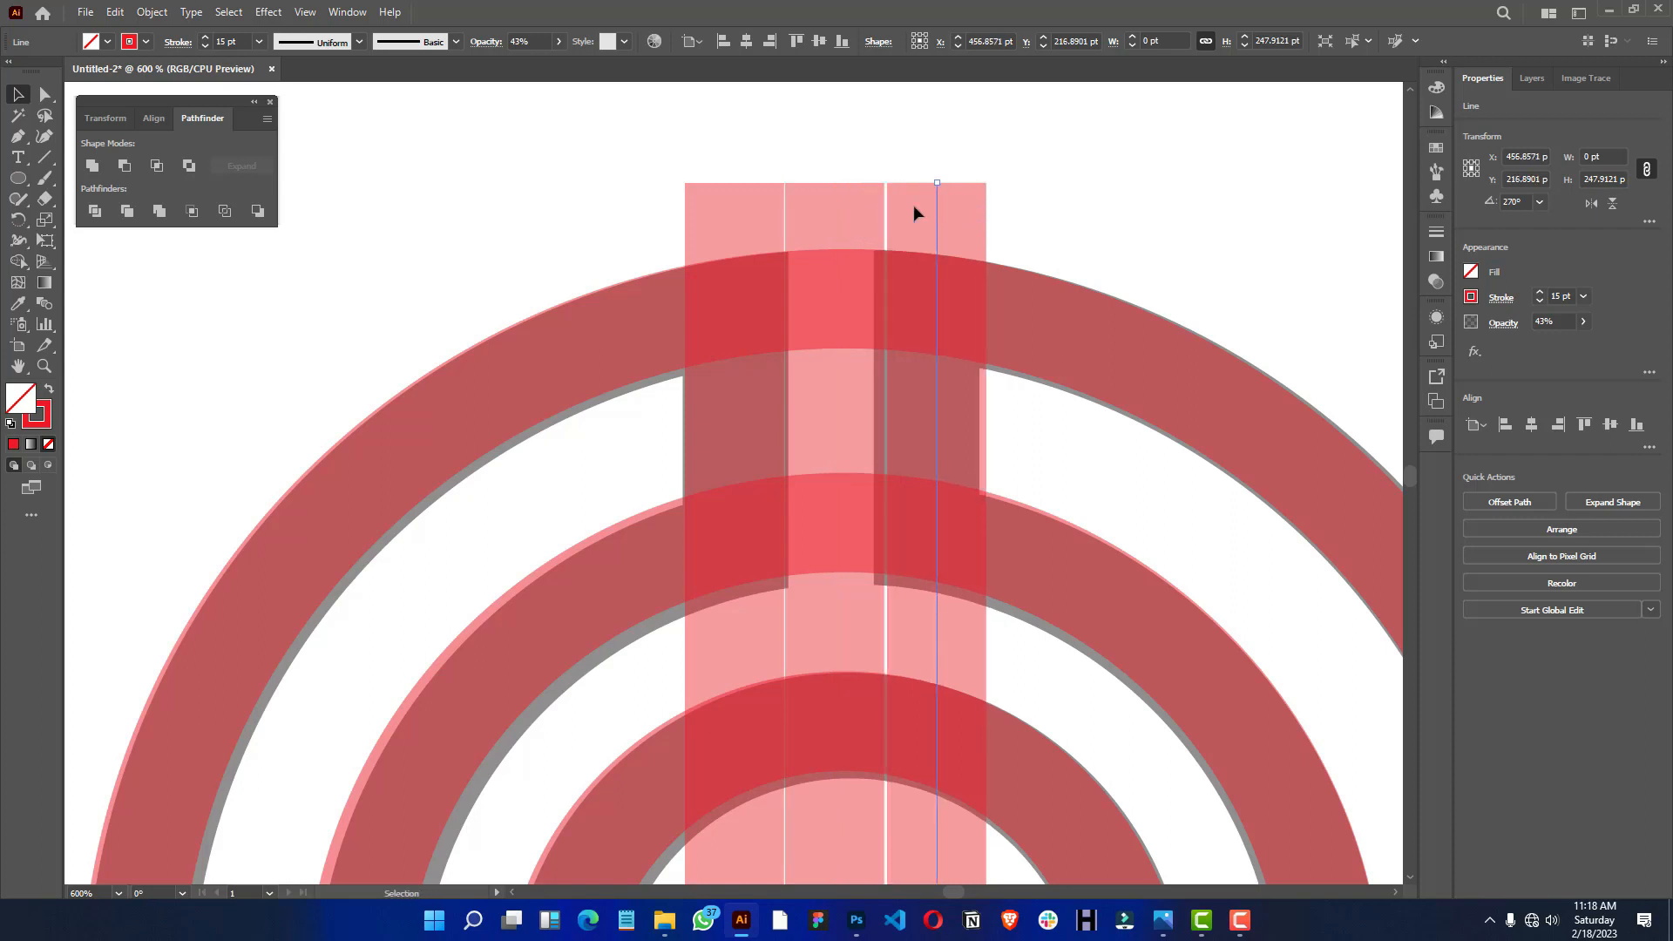
{"action": "left_click", "coordinate": [834, 214]}
{"action": "left_click", "coordinate": [820, 204]}
{"action": "left_click", "coordinate": [832, 214]}
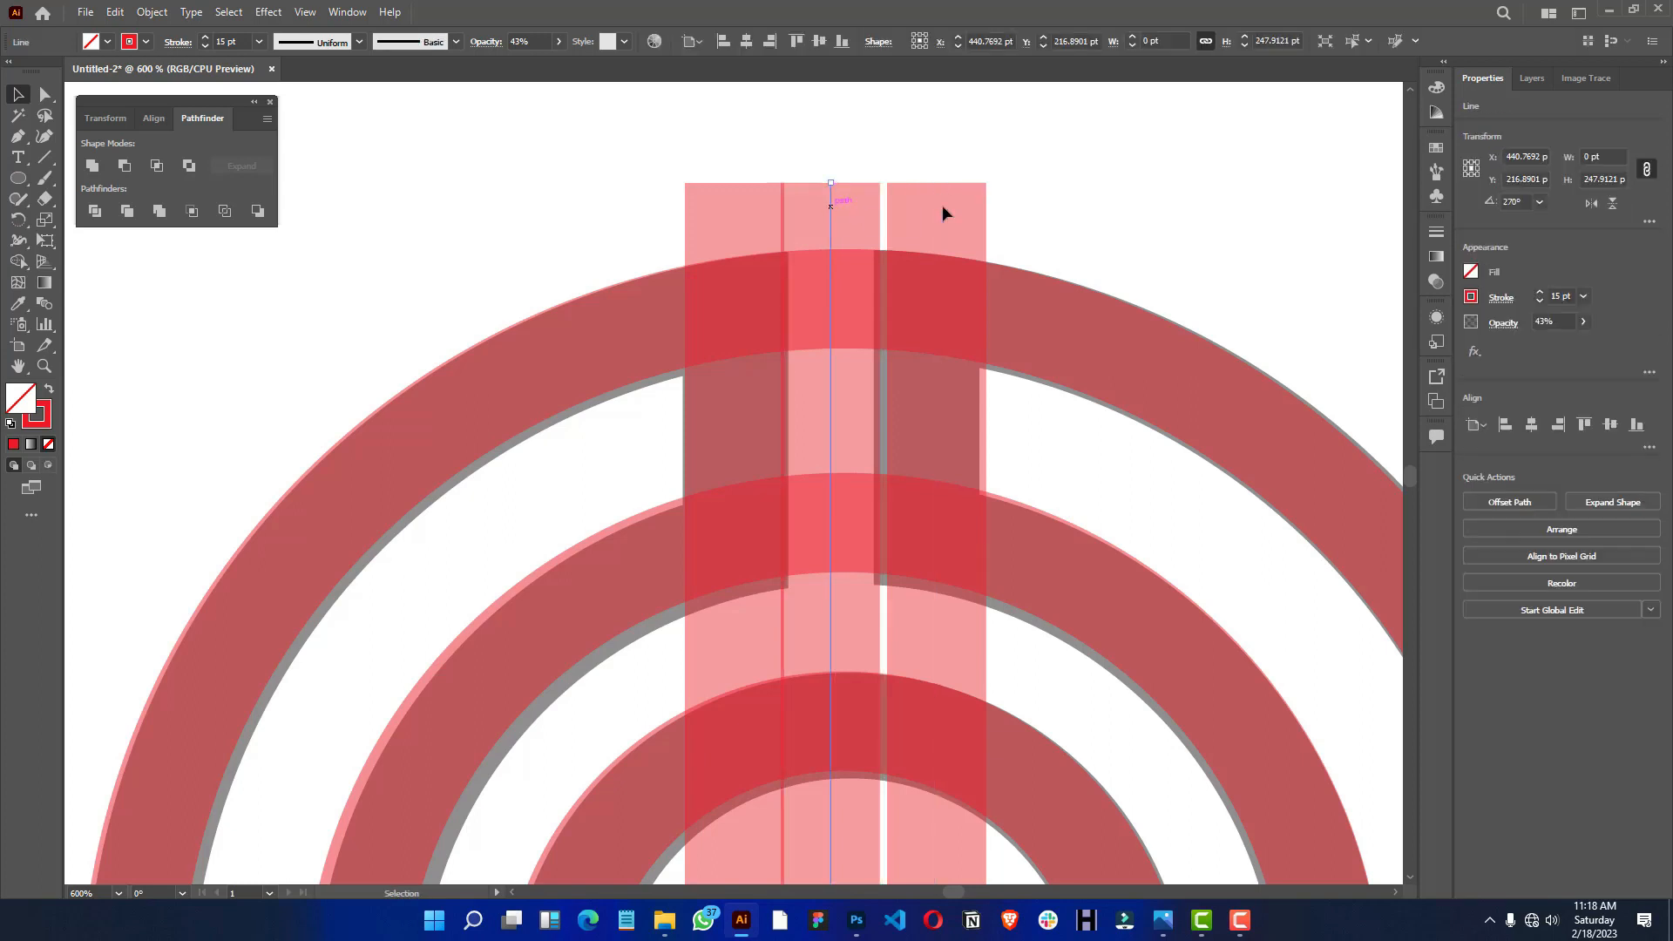
- Colour the spacer line's stroke black and nudge it until its edge meets the left red line
{"action": "left_click", "coordinate": [1471, 297]}
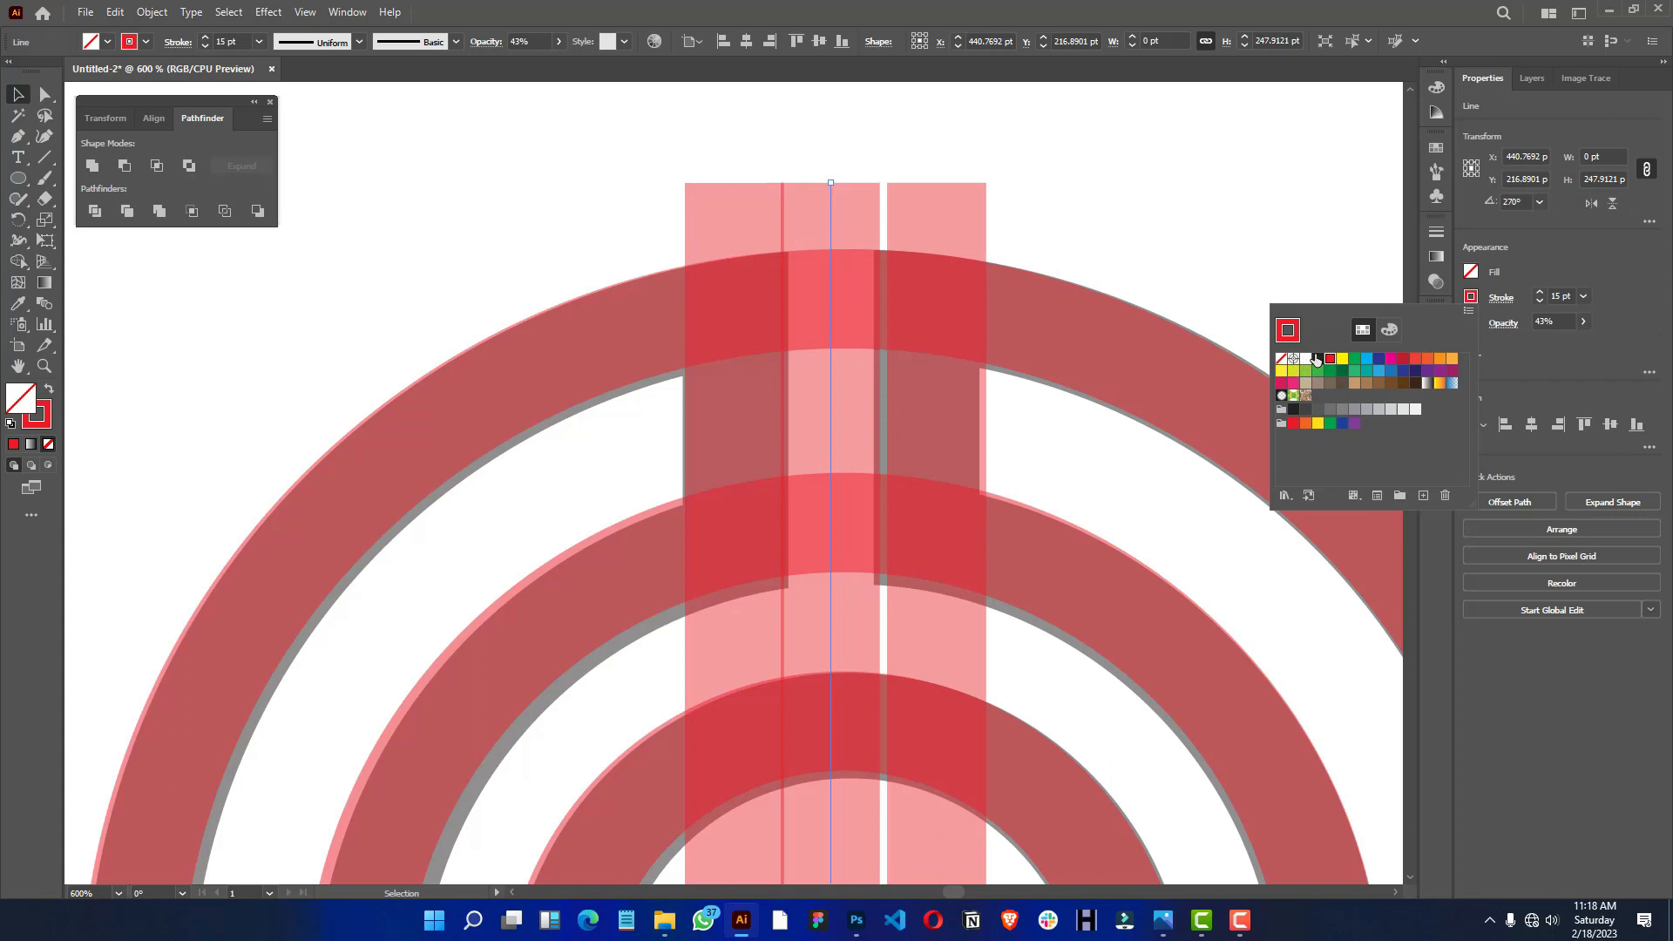
{"action": "left_click", "coordinate": [1316, 358]}
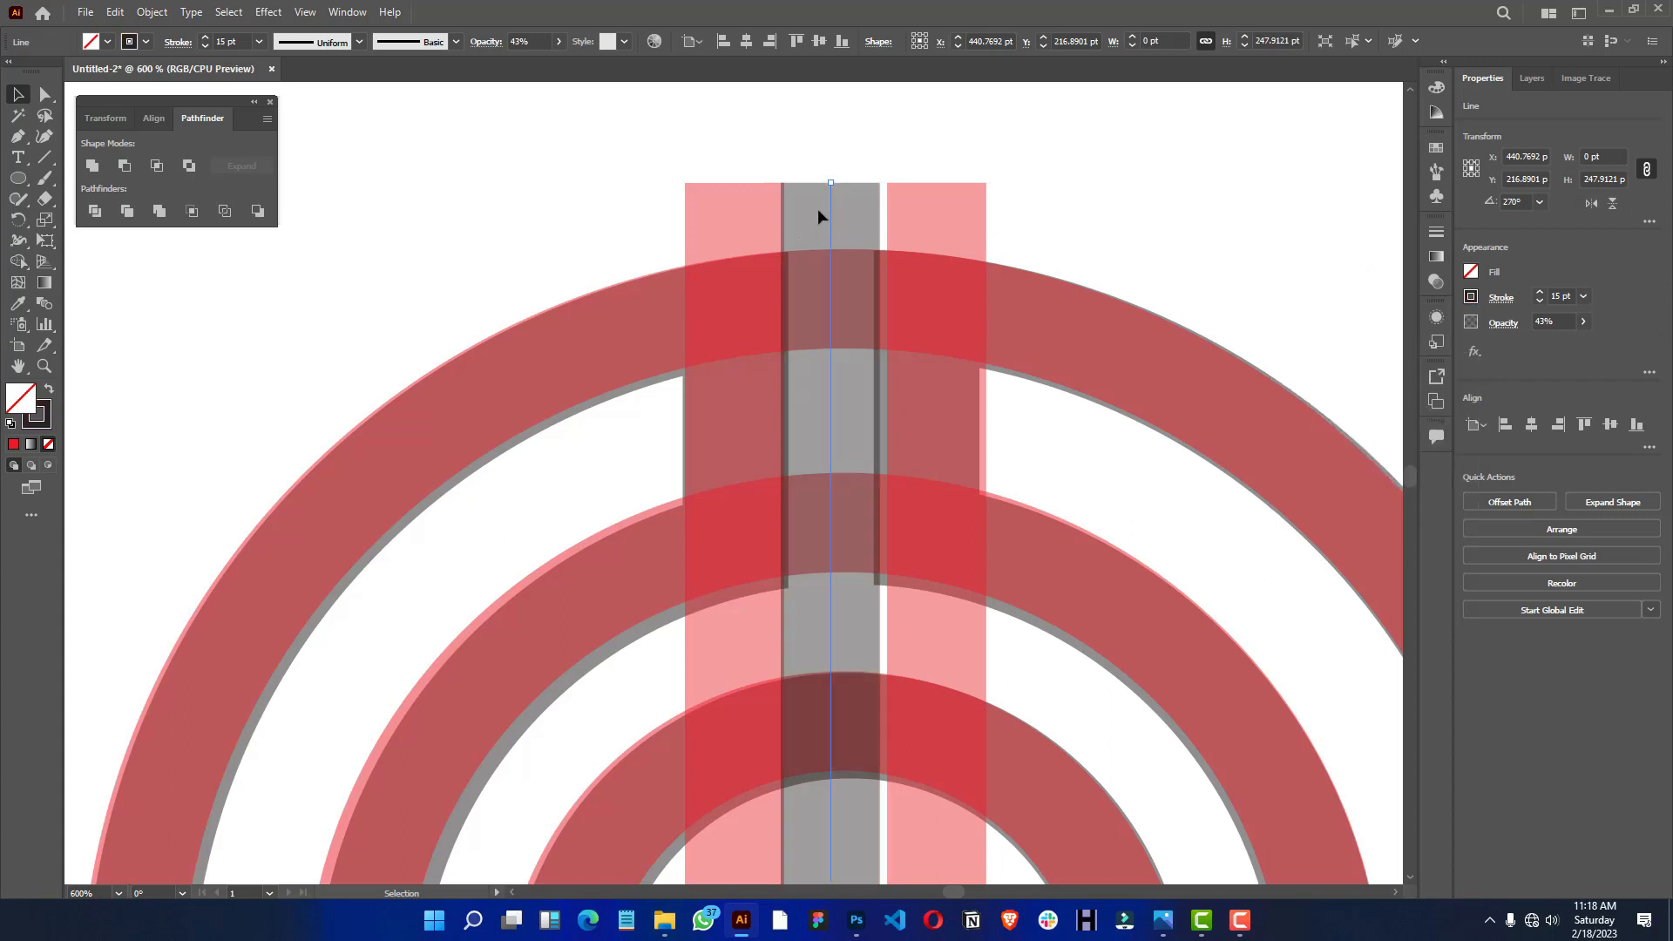
{"action": "key", "text": "Right"}
{"action": "key", "text": "Right"}
{"action": "key", "text": "Right"}
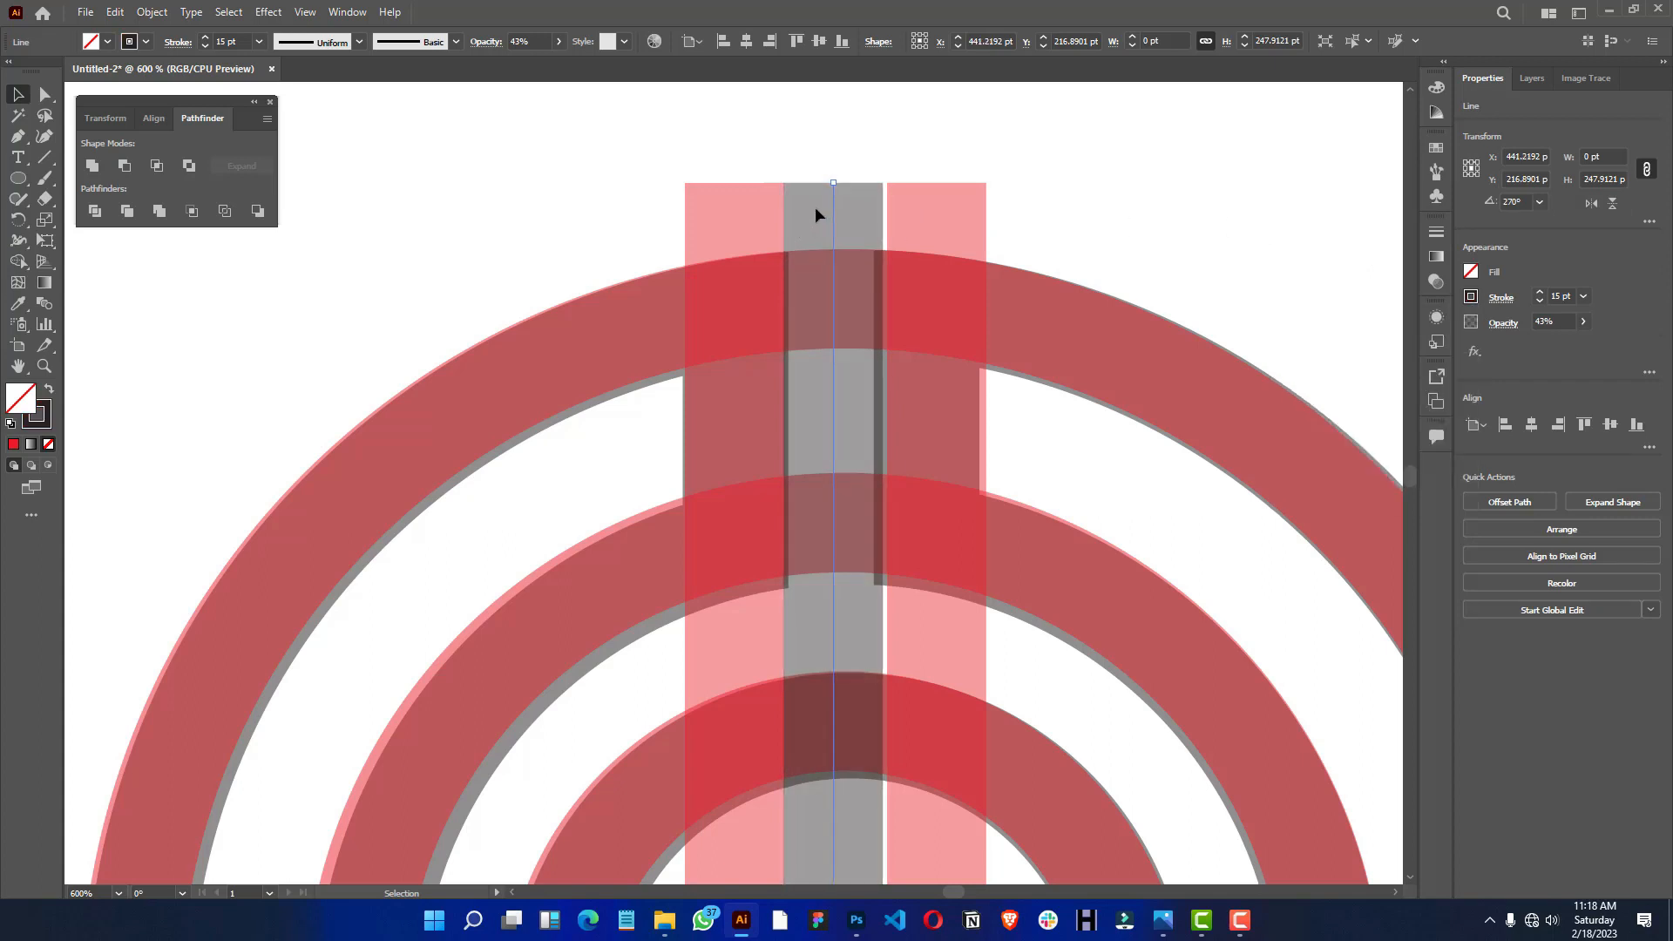
{"action": "key", "text": "ctrl+shift+a"}
- Nudge the right red line left until it touches the edge of the black spacer
{"action": "left_click", "coordinate": [936, 228]}
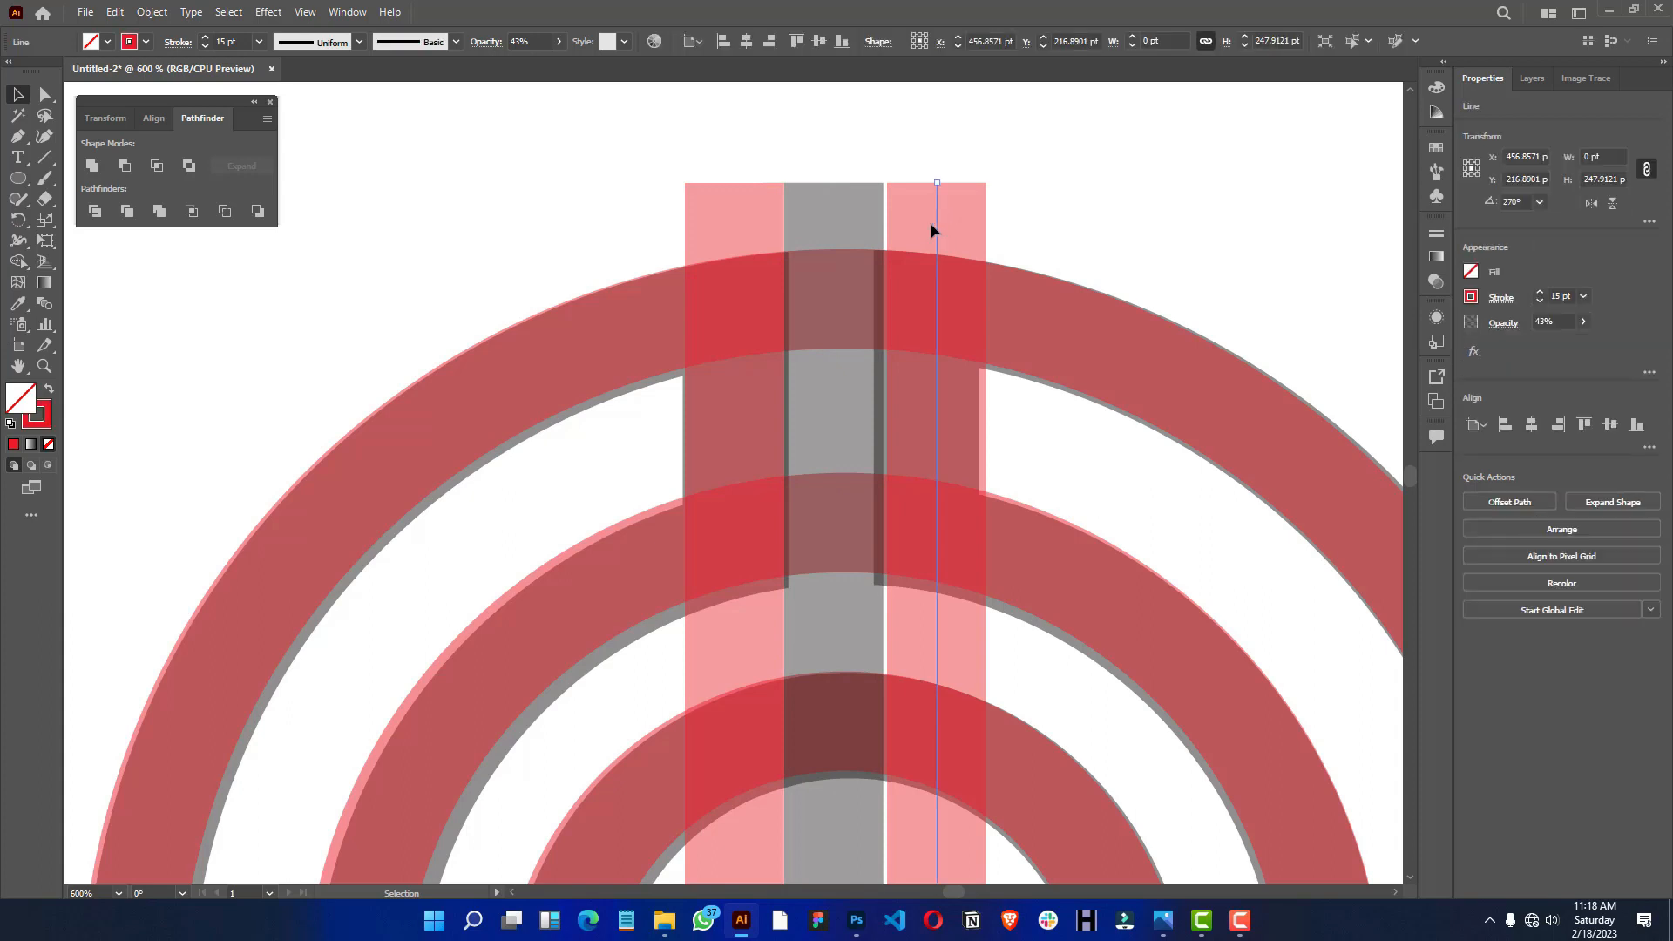
{"action": "key", "text": "Left"}
{"action": "key", "text": "Left"}
{"action": "key", "text": "Left"}
{"action": "key", "text": "Left"}
{"action": "key", "text": "Left"}
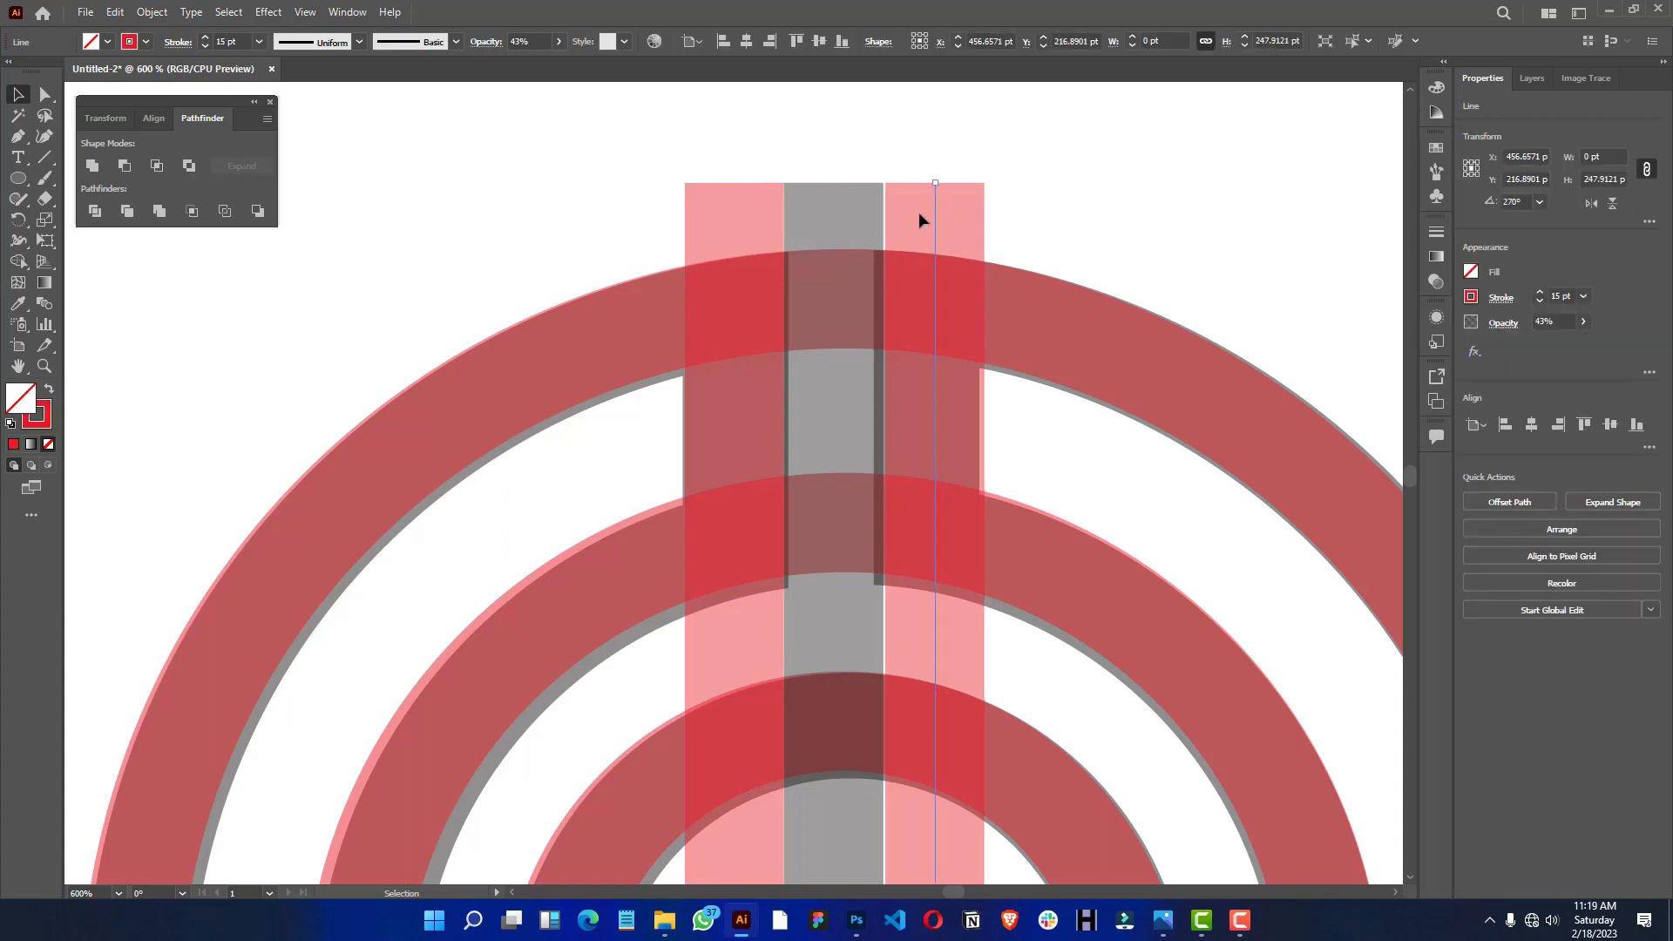
{"action": "key", "text": "ctrl+shift+a"}
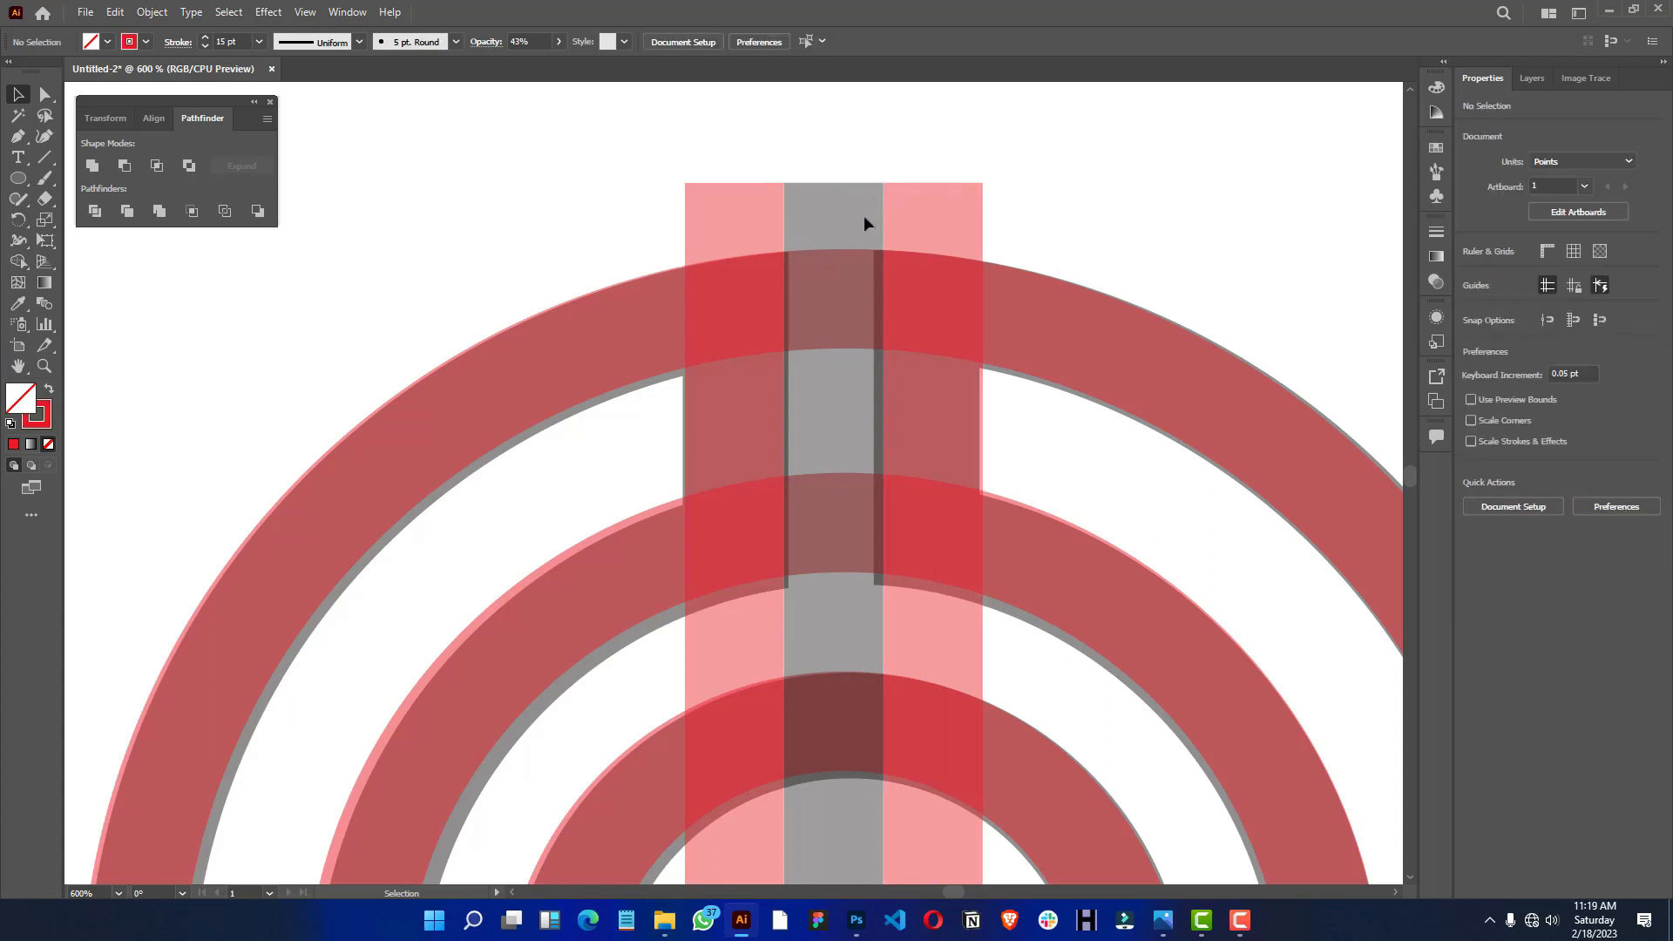
- Delete the black spacer and stretch both red vertical lines from their centre to about 290 pt tall
{"action": "left_click", "coordinate": [833, 235]}
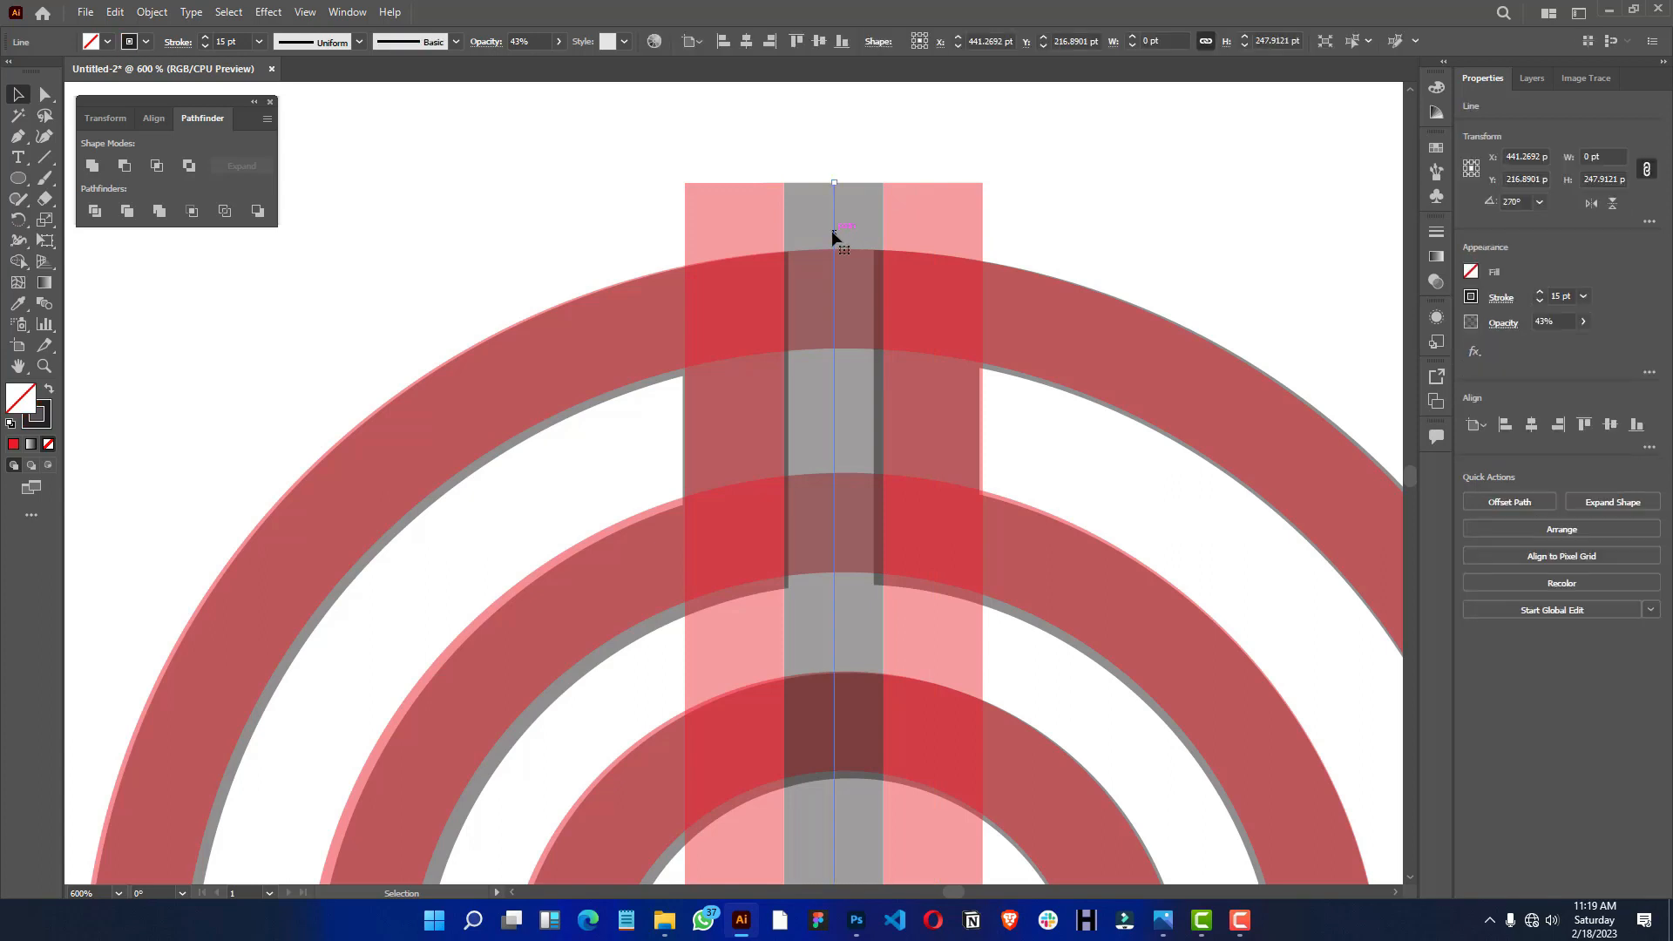
{"action": "key", "text": "Delete"}
{"action": "left_click_drag", "start_coordinate": [1010, 170], "coordinate": [644, 219]}
{"action": "key", "text": "ctrl+minus"}
{"action": "key", "text": "ctrl+minus"}
{"action": "key", "text": "ctrl+minus"}
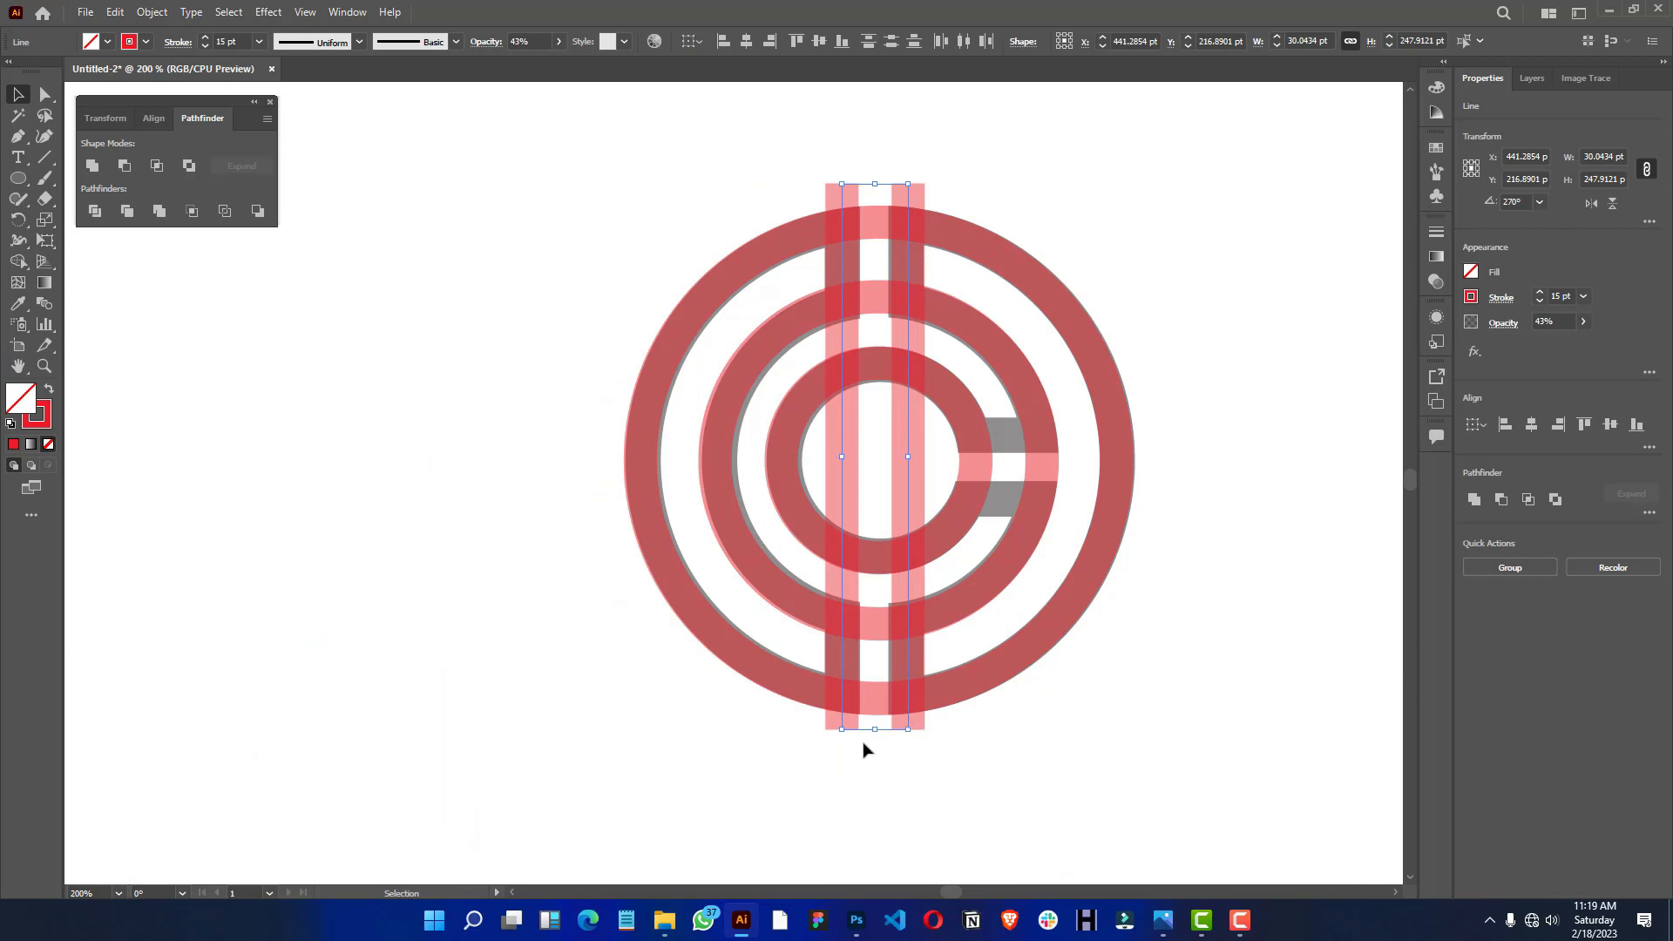
{"action": "left_click_drag", "start_coordinate": [873, 734], "coordinate": [864, 780]}
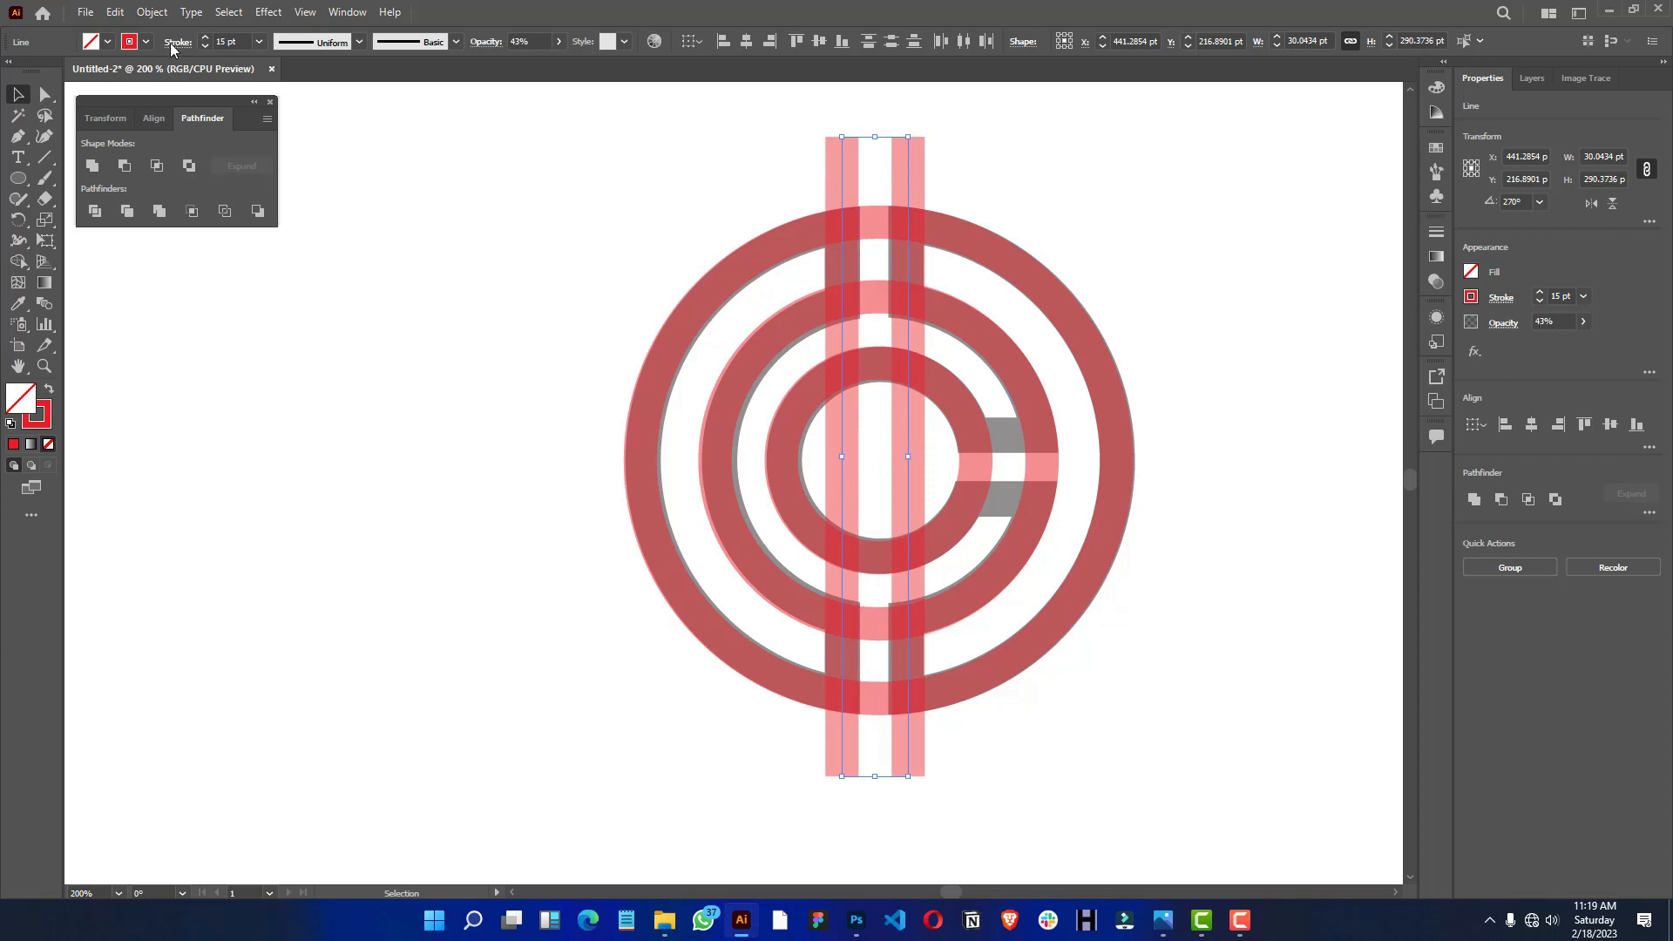
- Expand the fill and stroke of the two vertical lines into shapes
{"action": "left_click", "coordinate": [152, 13]}
{"action": "left_click", "coordinate": [183, 217]}
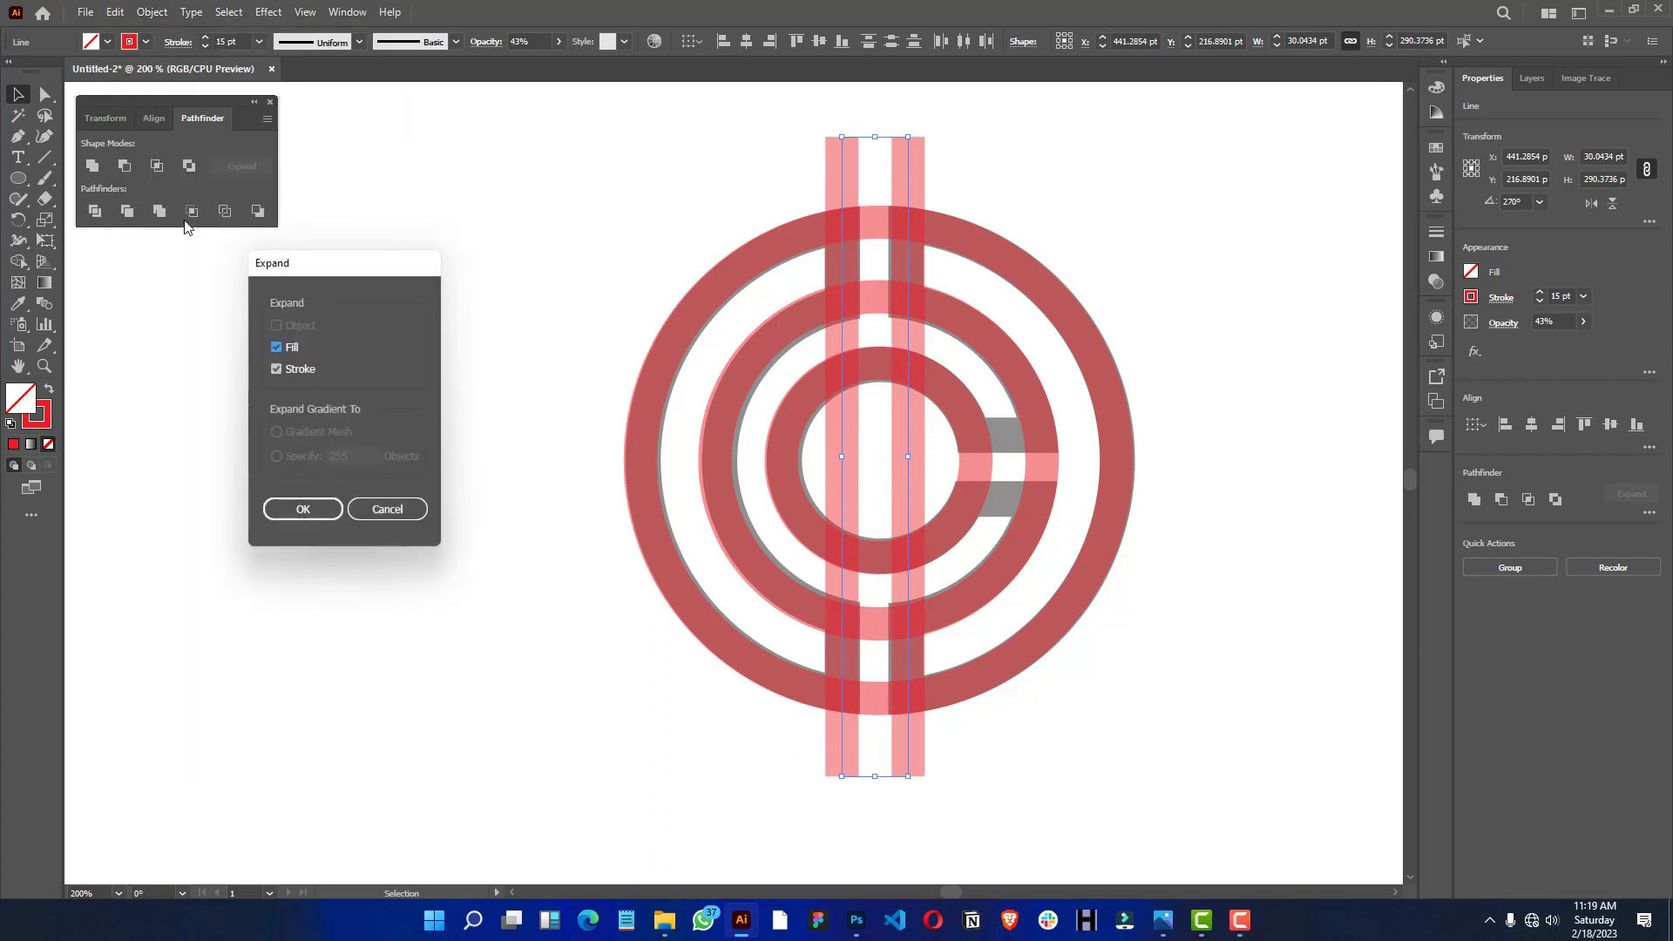
{"action": "left_click", "coordinate": [303, 511]}
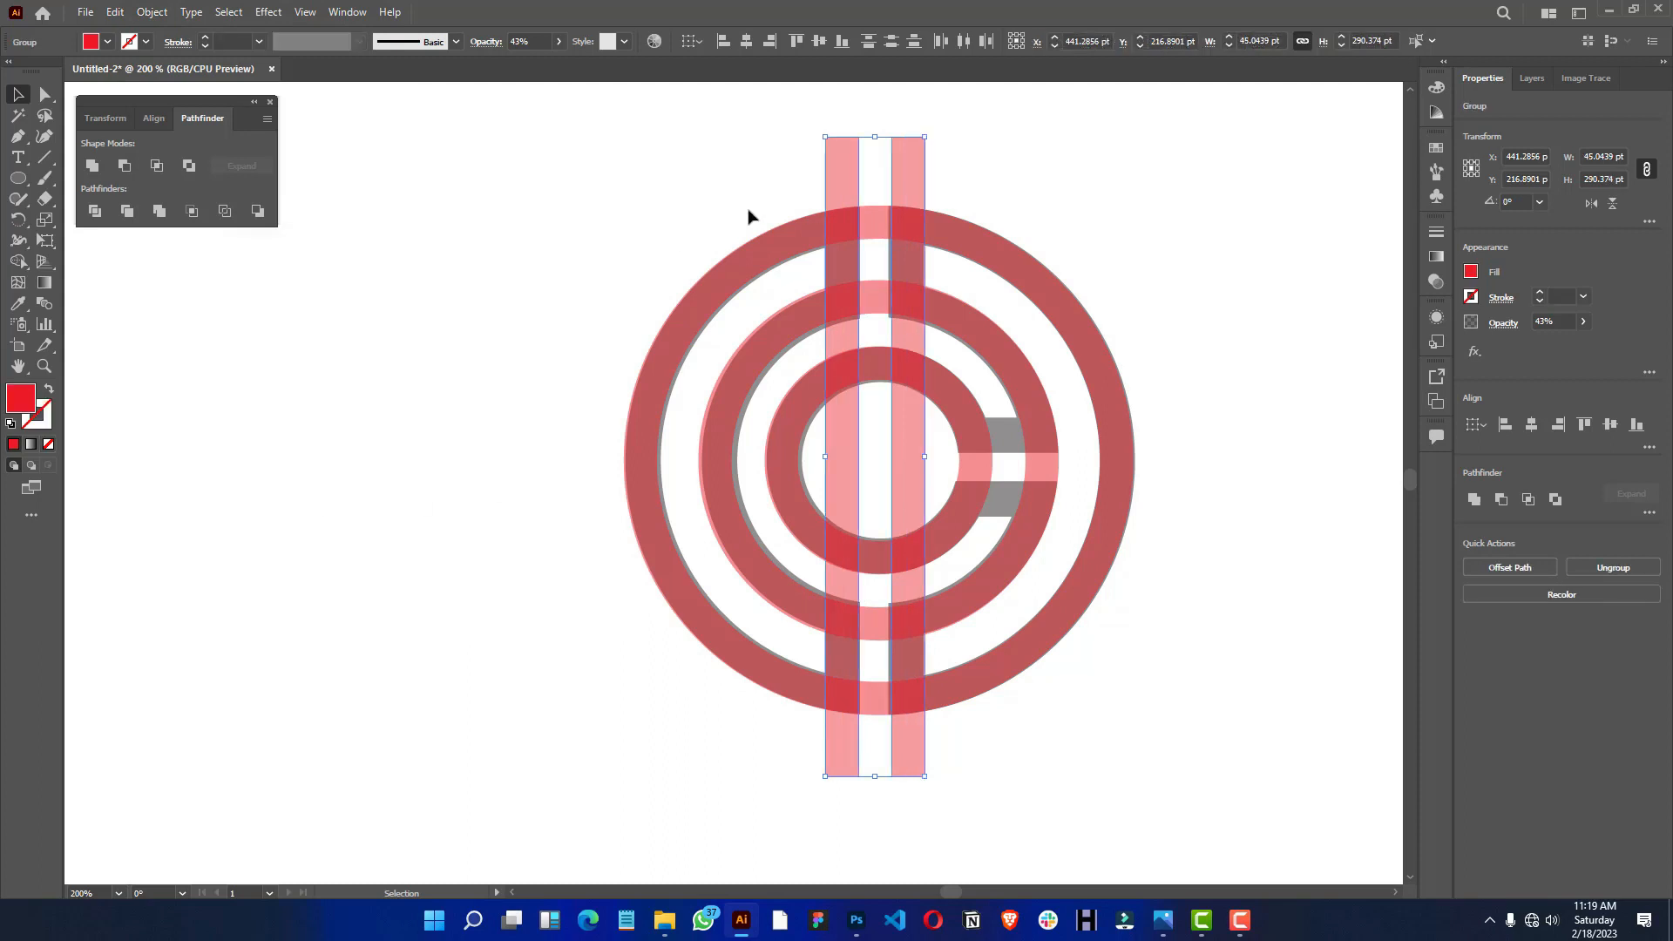
{"action": "left_click_drag", "start_coordinate": [1045, 126], "coordinate": [512, 776]}
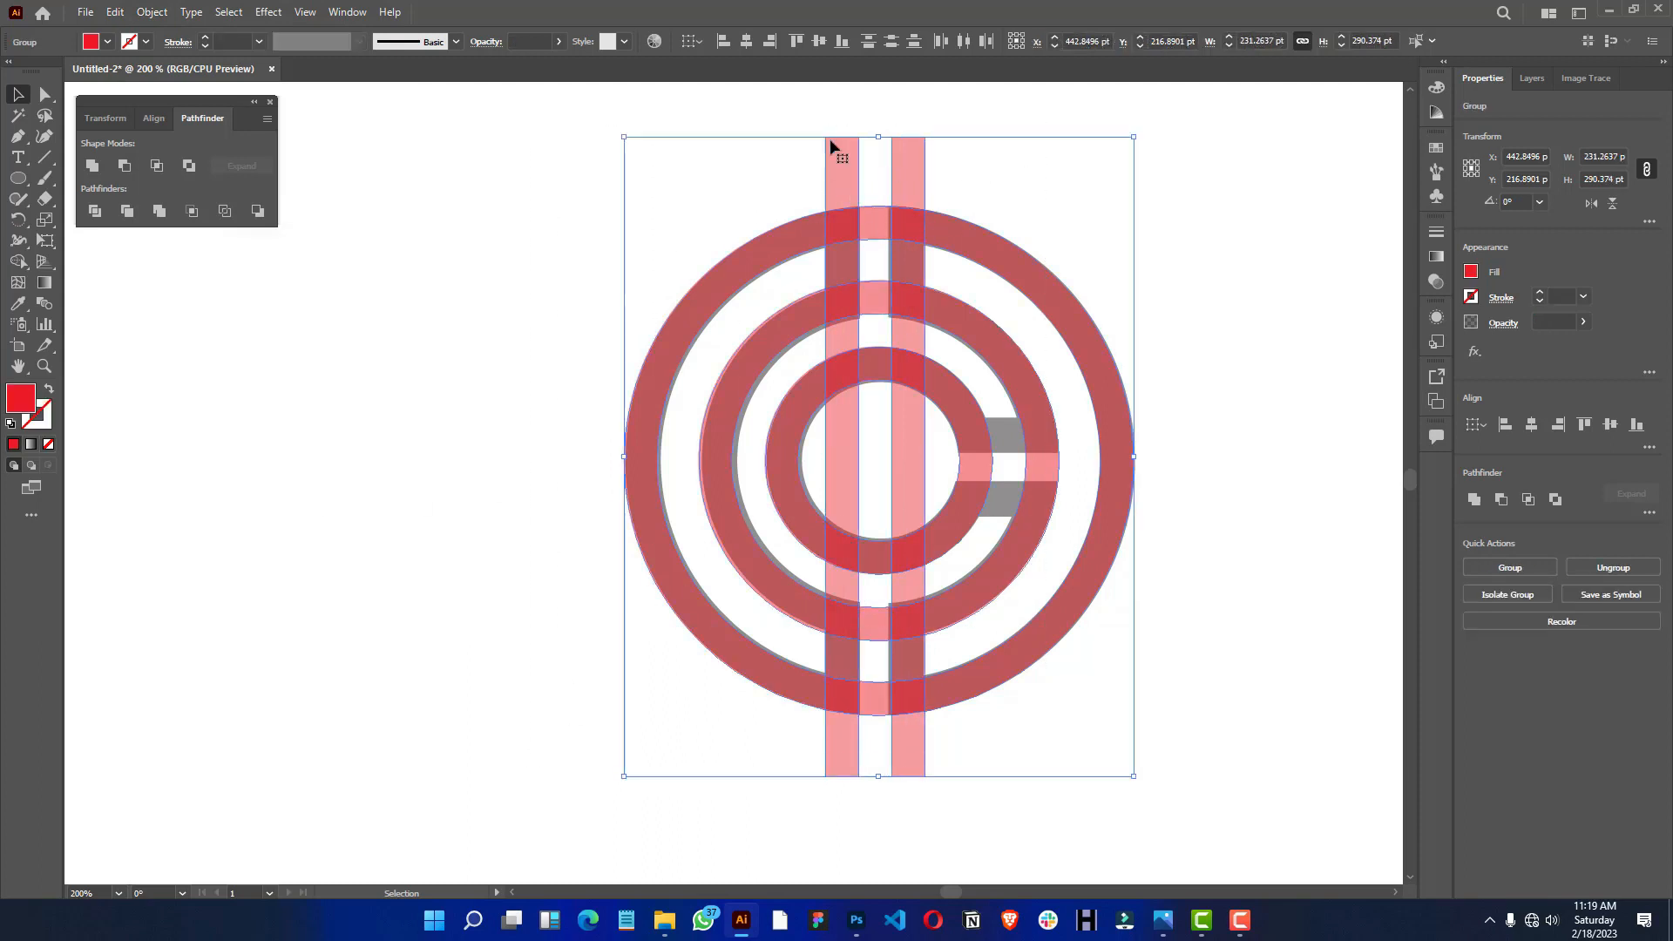
{"action": "left_click", "coordinate": [745, 45]}
{"action": "key", "text": "ctrl+z"}
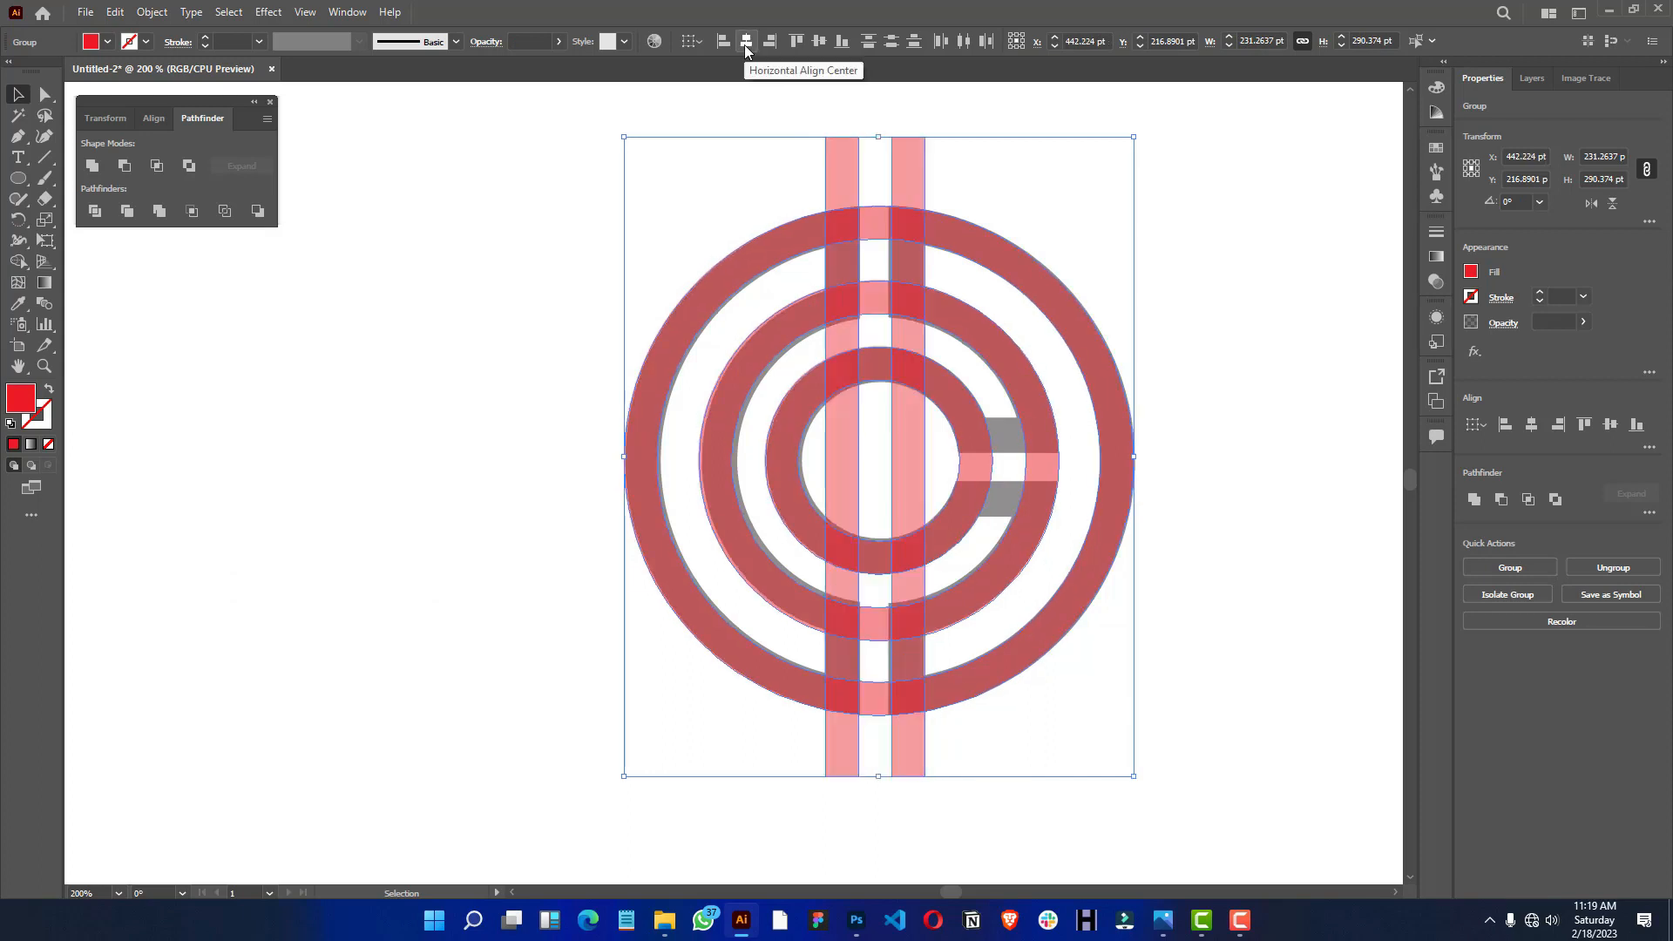
- Centre the pair of vertical bars and the three rings on one another horizontally and vertically
{"action": "left_click", "coordinate": [1099, 95]}
{"action": "left_click_drag", "start_coordinate": [963, 90], "coordinate": [755, 149]}
{"action": "key", "text": "v"}
{"action": "left_click_drag", "start_coordinate": [1132, 135], "coordinate": [574, 778]}
{"action": "left_click", "coordinate": [747, 41]}
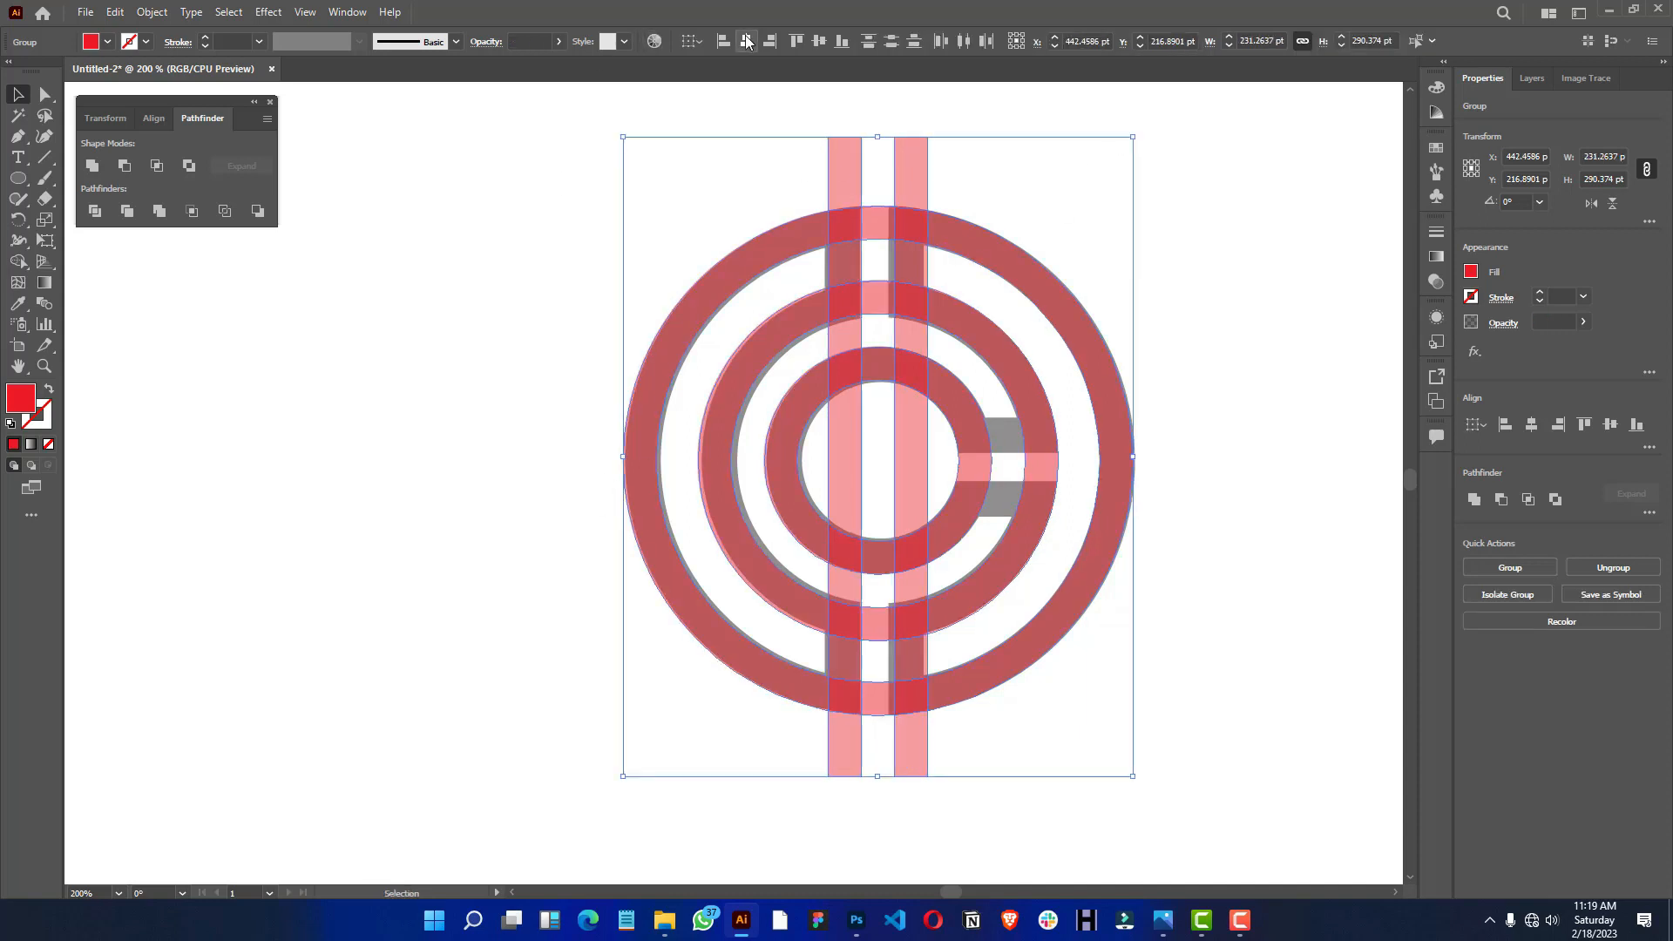
{"action": "left_click", "coordinate": [820, 41]}
{"action": "left_click", "coordinate": [1185, 311]}
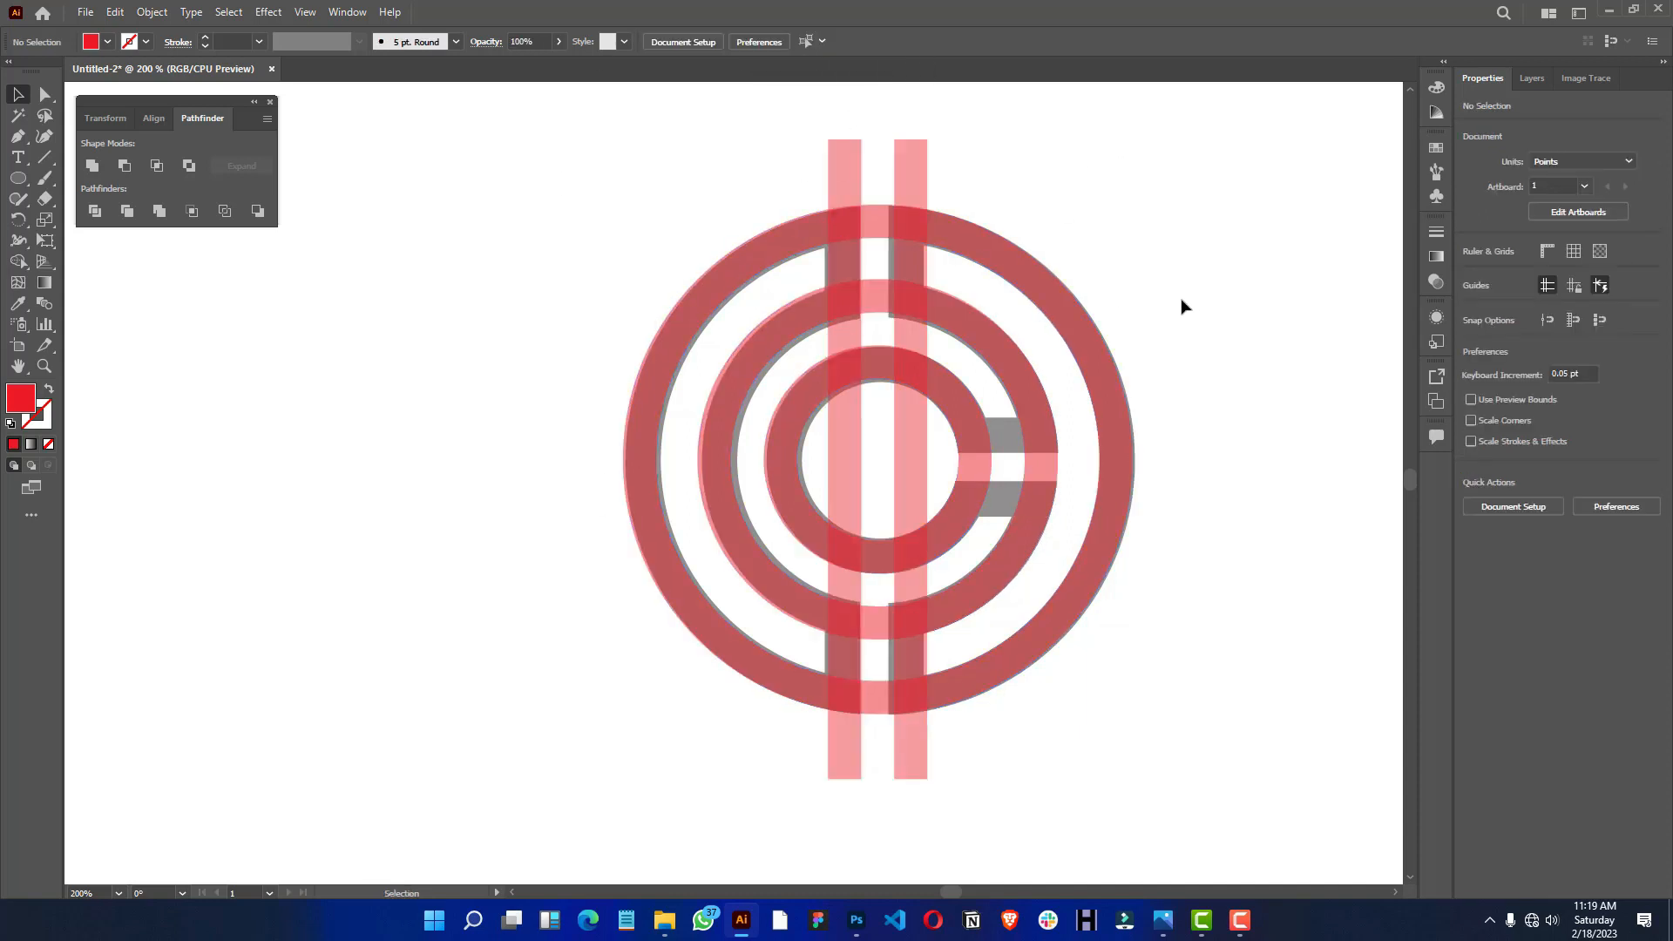
{"action": "left_click_drag", "start_coordinate": [1109, 280], "coordinate": [1095, 273]}
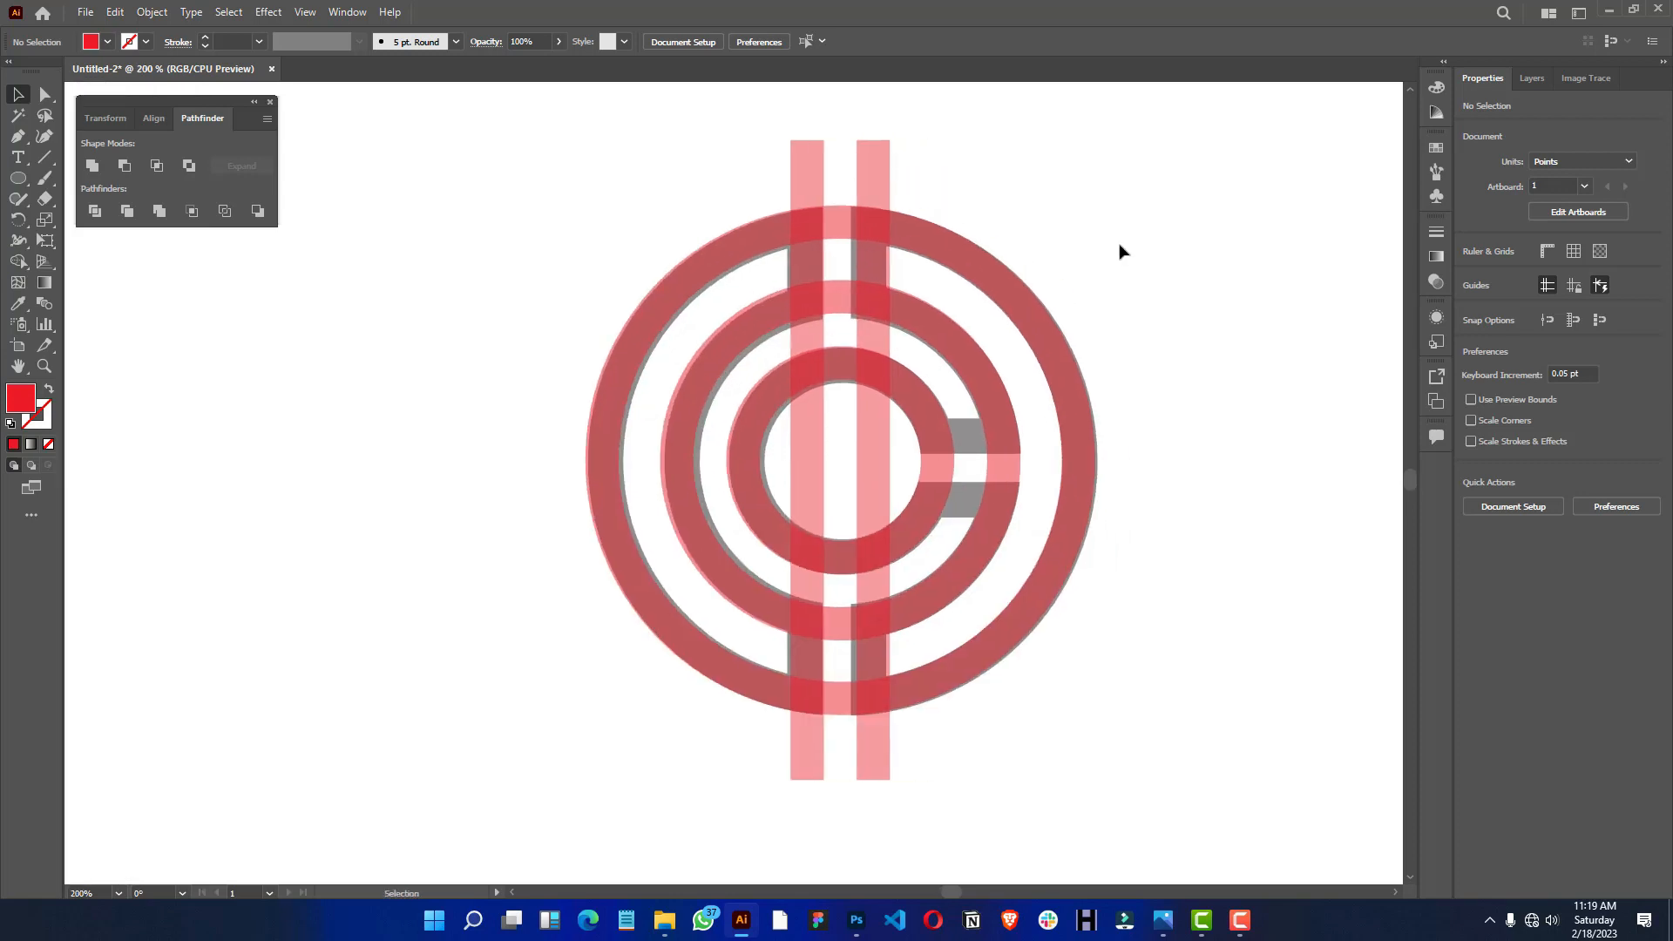
- Add a copy of the vertical bar pair rotated 90° so horizontal bars cross the centre of the rings
{"action": "left_click_drag", "start_coordinate": [906, 119], "coordinate": [820, 145]}
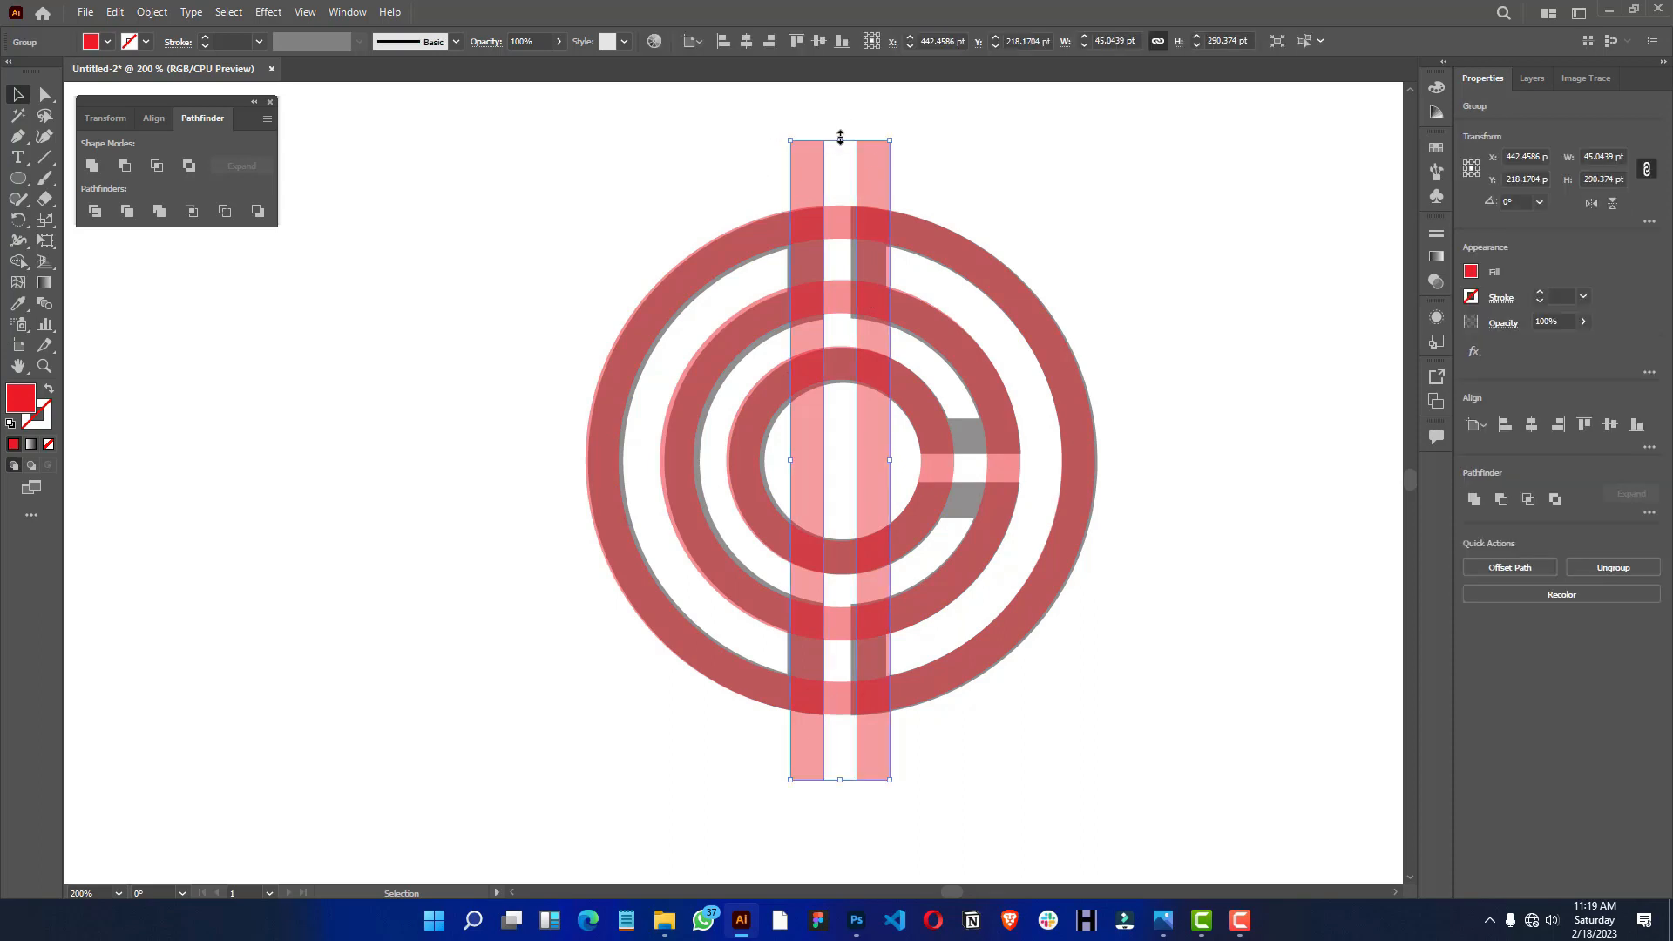
{"action": "key", "text": "a"}
{"action": "key", "text": "v"}
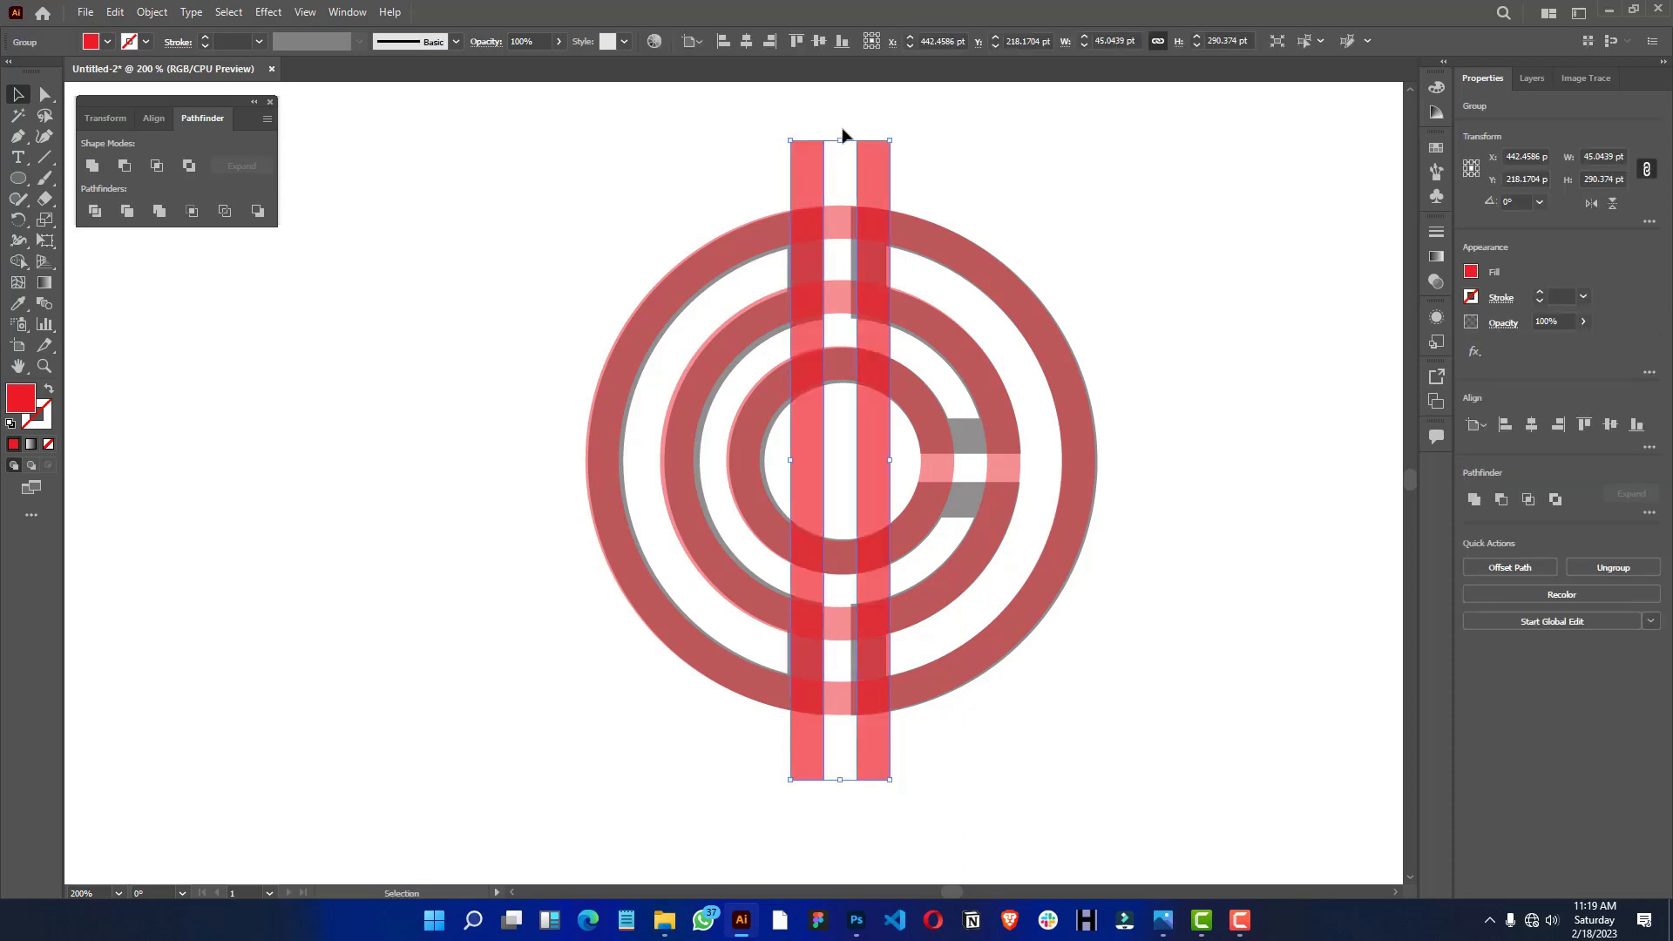
{"action": "left_click_drag", "start_coordinate": [841, 135], "coordinate": [1138, 469]}
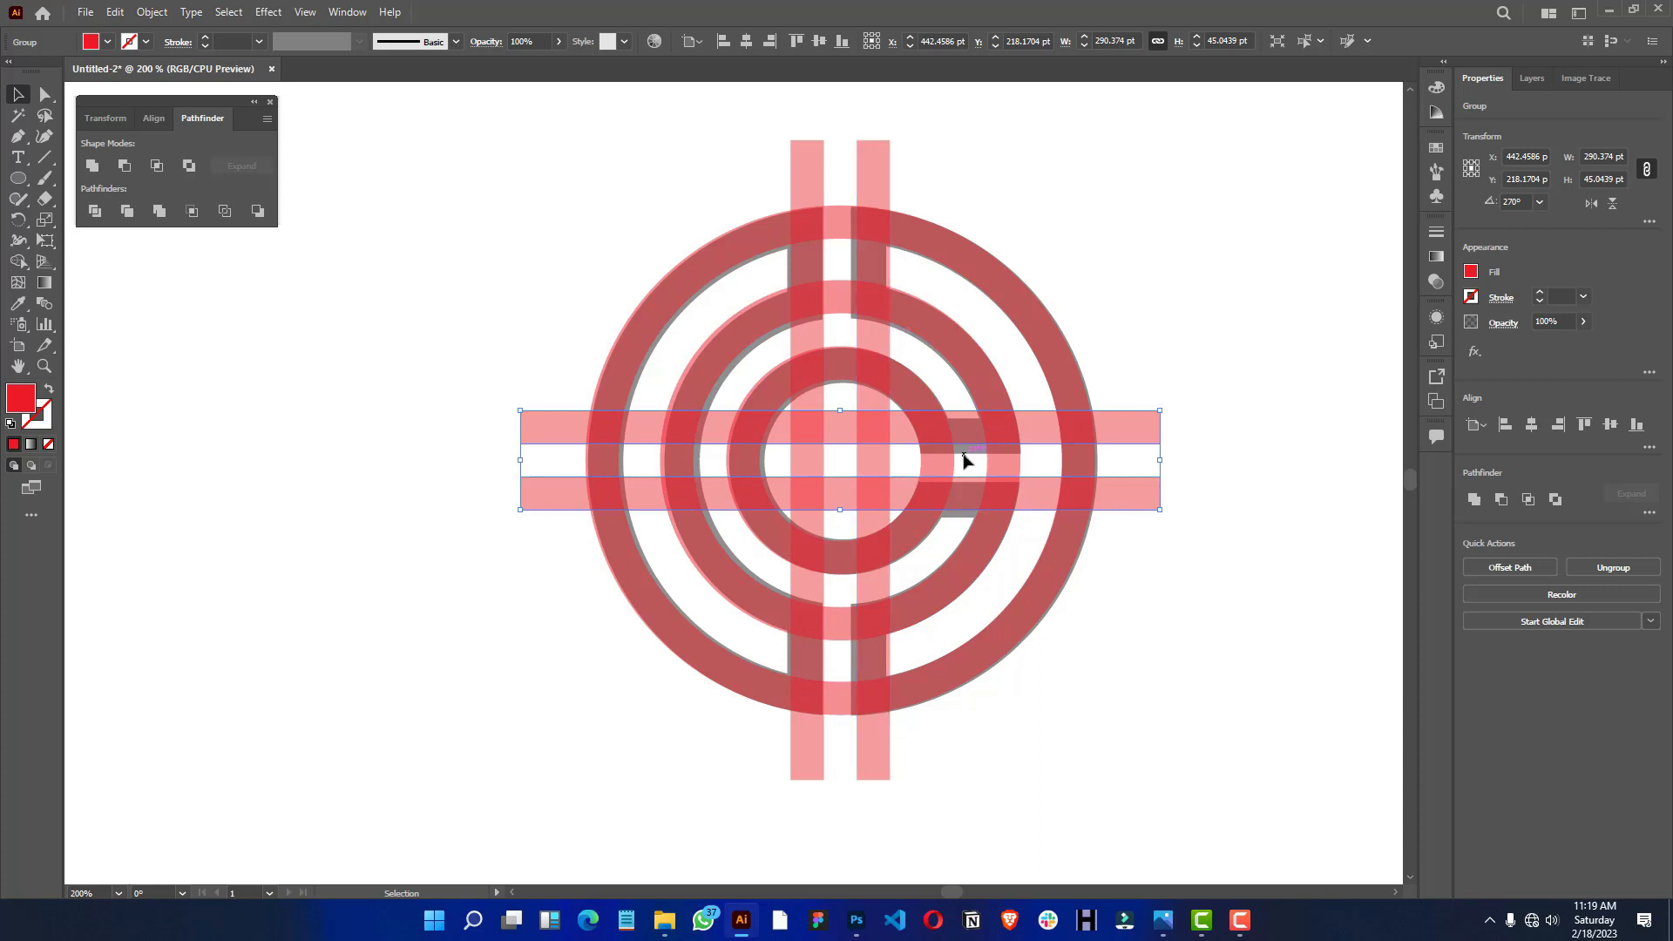
{"action": "left_click_drag", "start_coordinate": [1054, 178], "coordinate": [514, 616]}
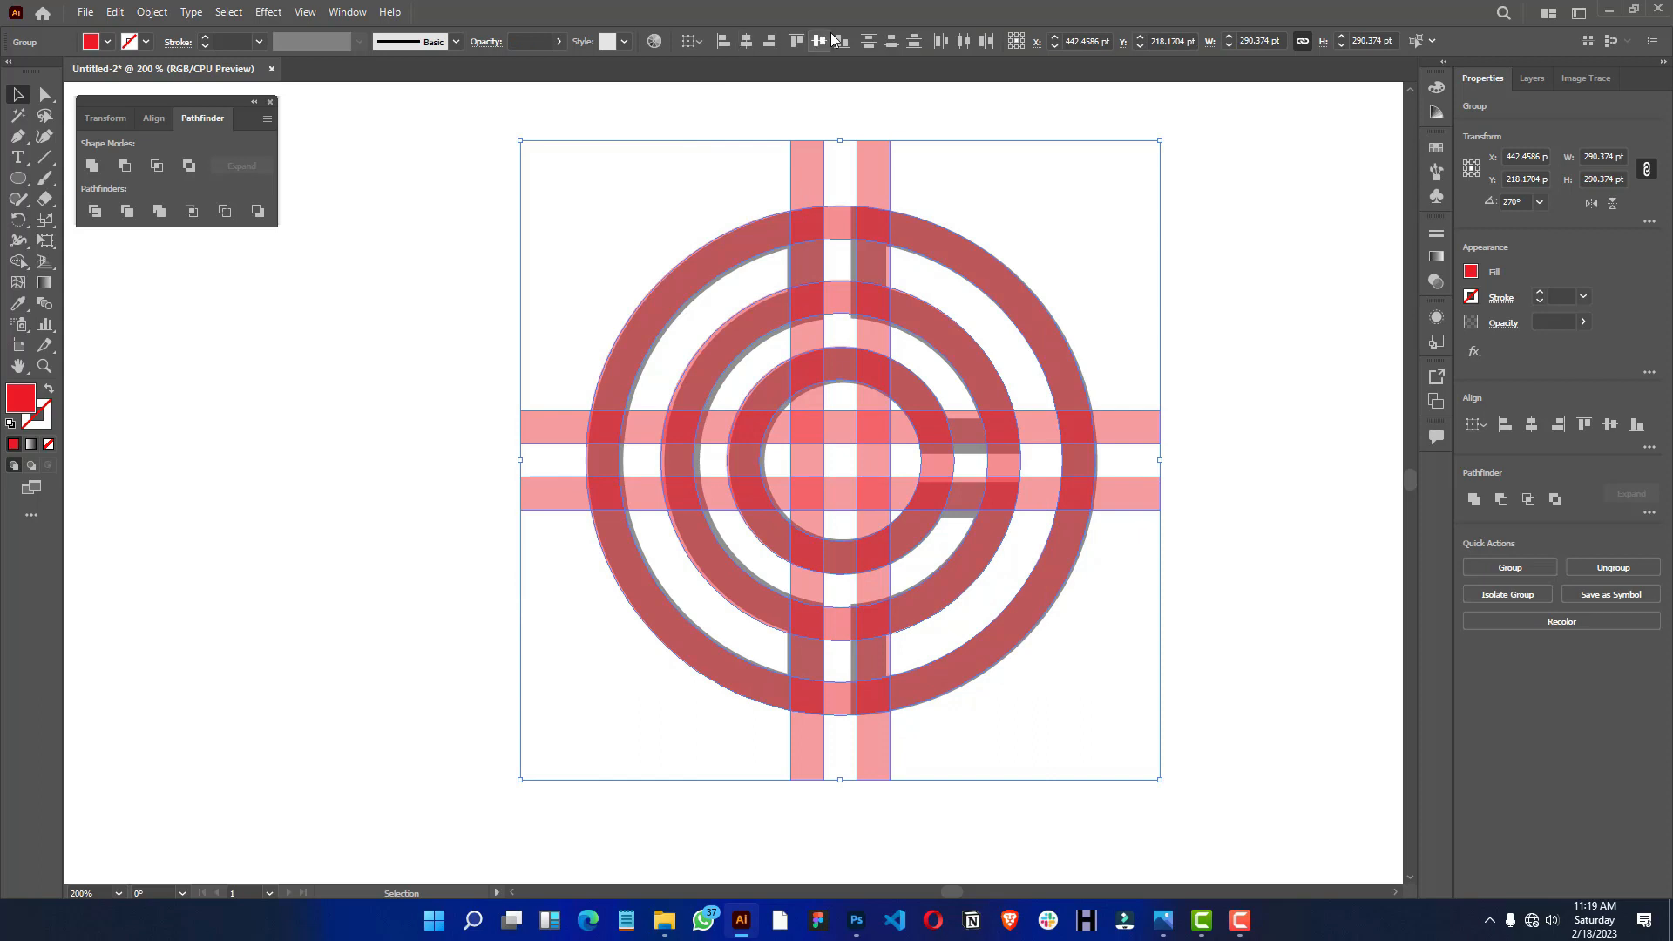
{"action": "left_click", "coordinate": [1237, 331]}
{"action": "scroll", "coordinate": [778, 421], "scroll_direction": "up", "scroll_amount": 3}
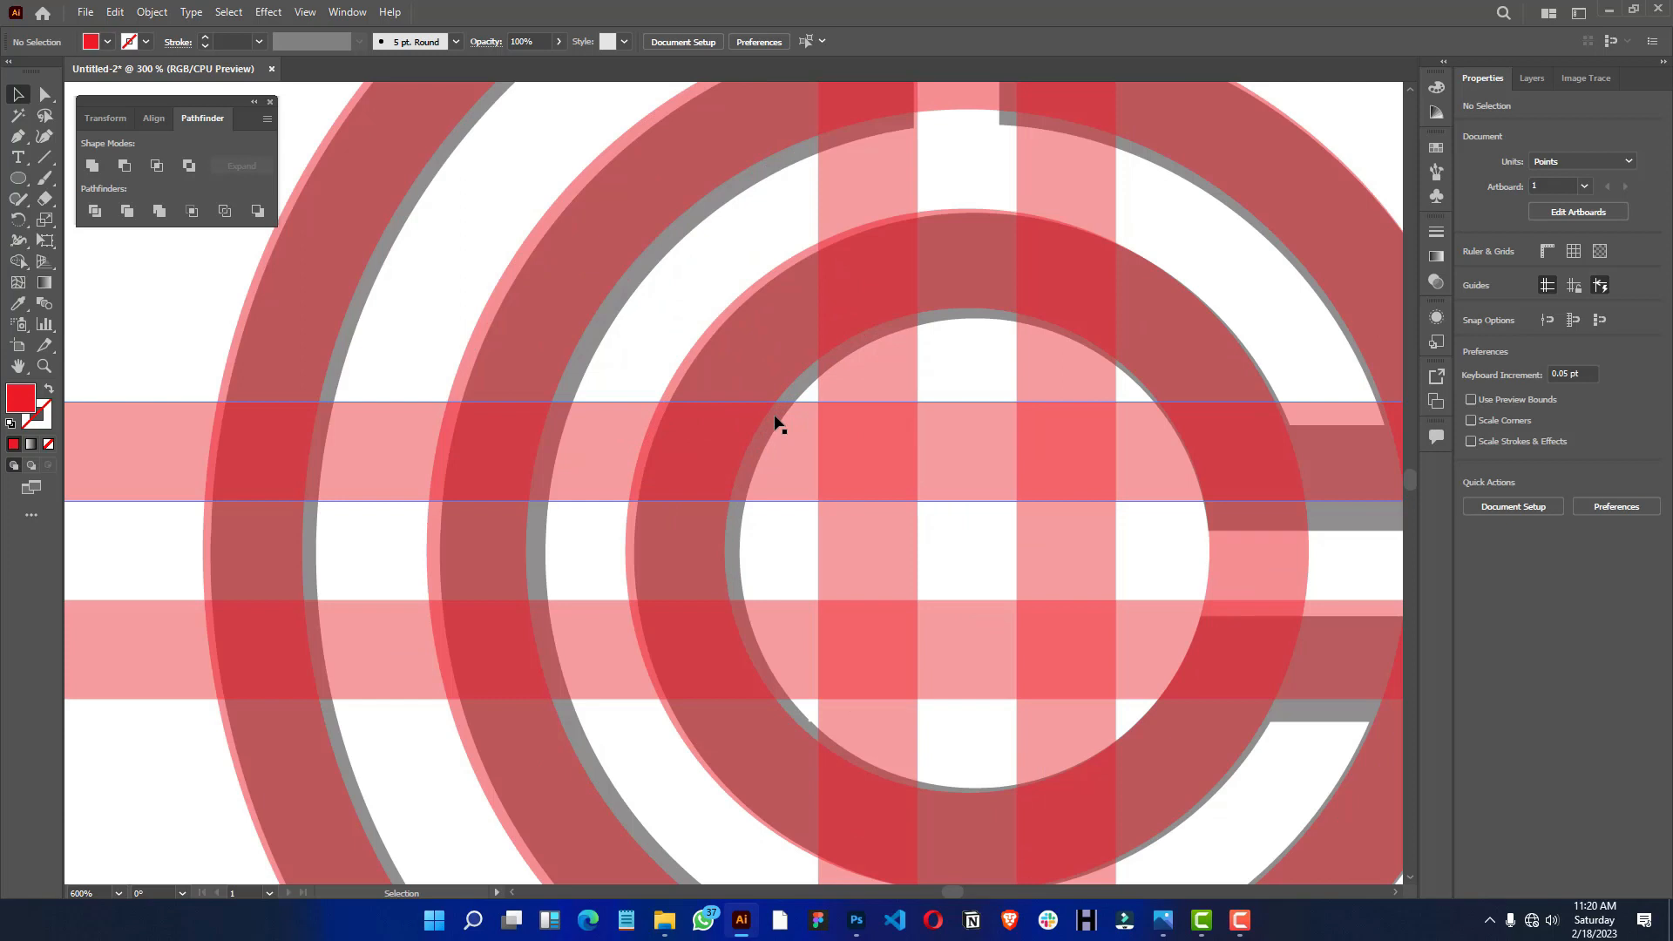
- Select all the red rings and bars and move them off the grey template into the empty space to its left
{"action": "scroll", "coordinate": [778, 421], "scroll_direction": "down", "scroll_amount": 4}
{"action": "left_click_drag", "start_coordinate": [1160, 146], "coordinate": [451, 689]}
{"action": "left_click_drag", "start_coordinate": [837, 424], "coordinate": [374, 461]}
{"action": "key", "text": "space"}
{"action": "left_click_drag", "start_coordinate": [470, 267], "coordinate": [854, 298]}
{"action": "left_click_drag", "start_coordinate": [747, 498], "coordinate": [746, 472]}
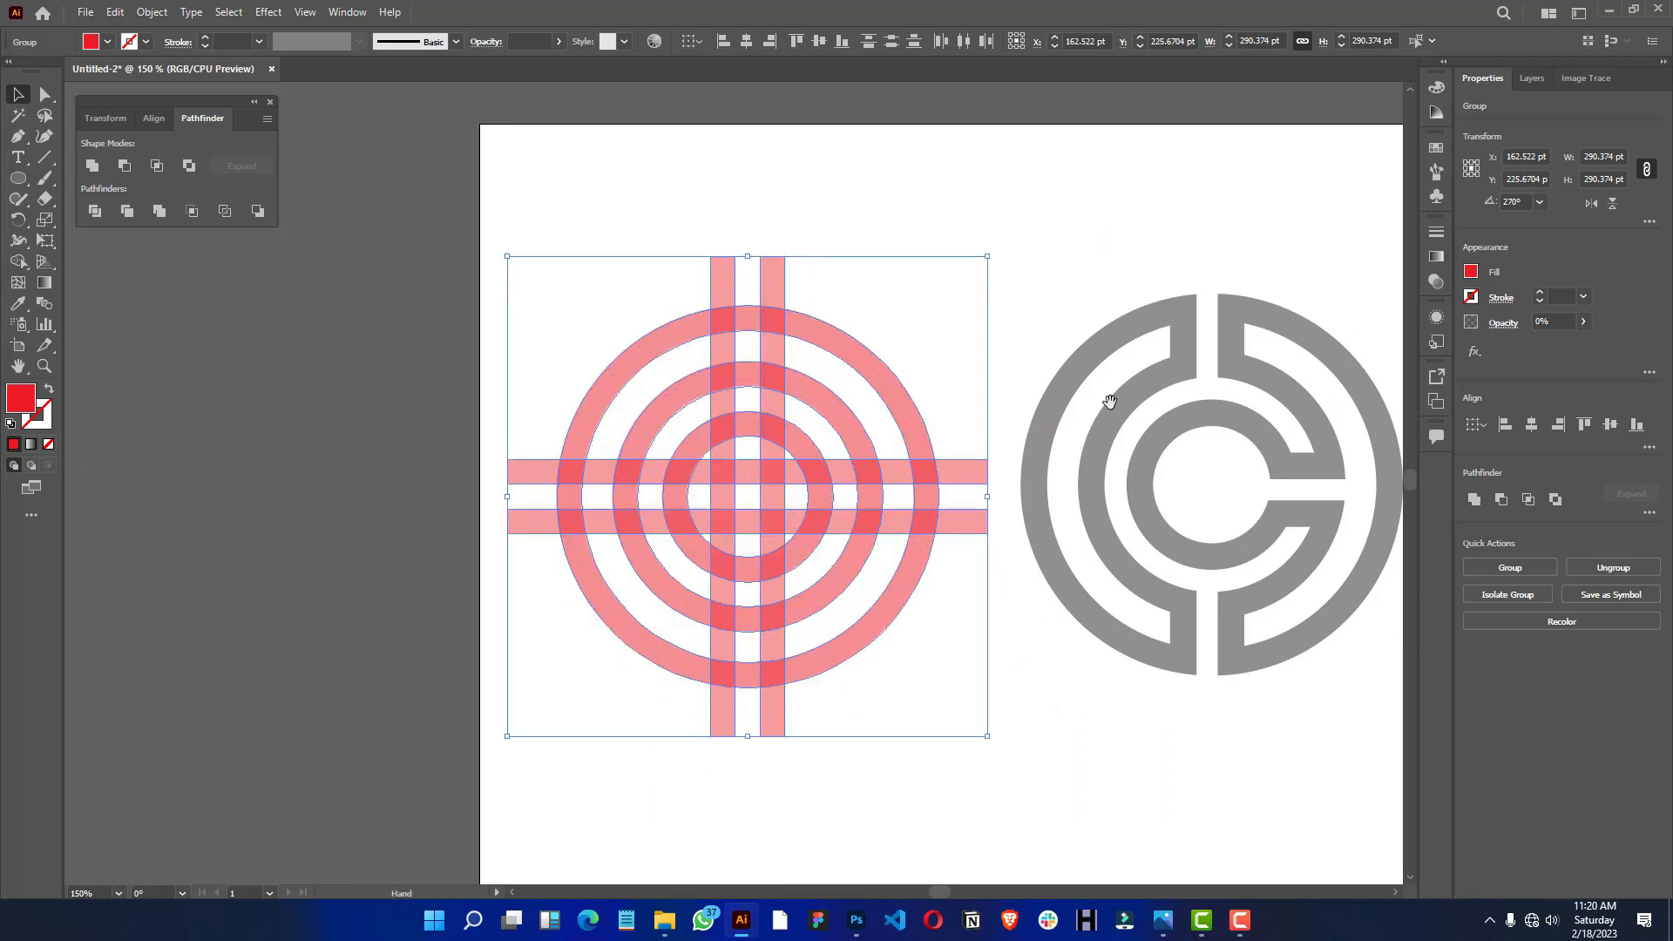
- Examine the overlapping red rings and bars beside the grey template
{"action": "scroll", "coordinate": [1106, 388], "scroll_direction": "left", "scroll_amount": 1}
{"action": "left_click", "coordinate": [1105, 386]}
{"action": "scroll", "coordinate": [795, 512], "scroll_direction": "up", "scroll_amount": 2}
{"action": "key", "text": "space"}
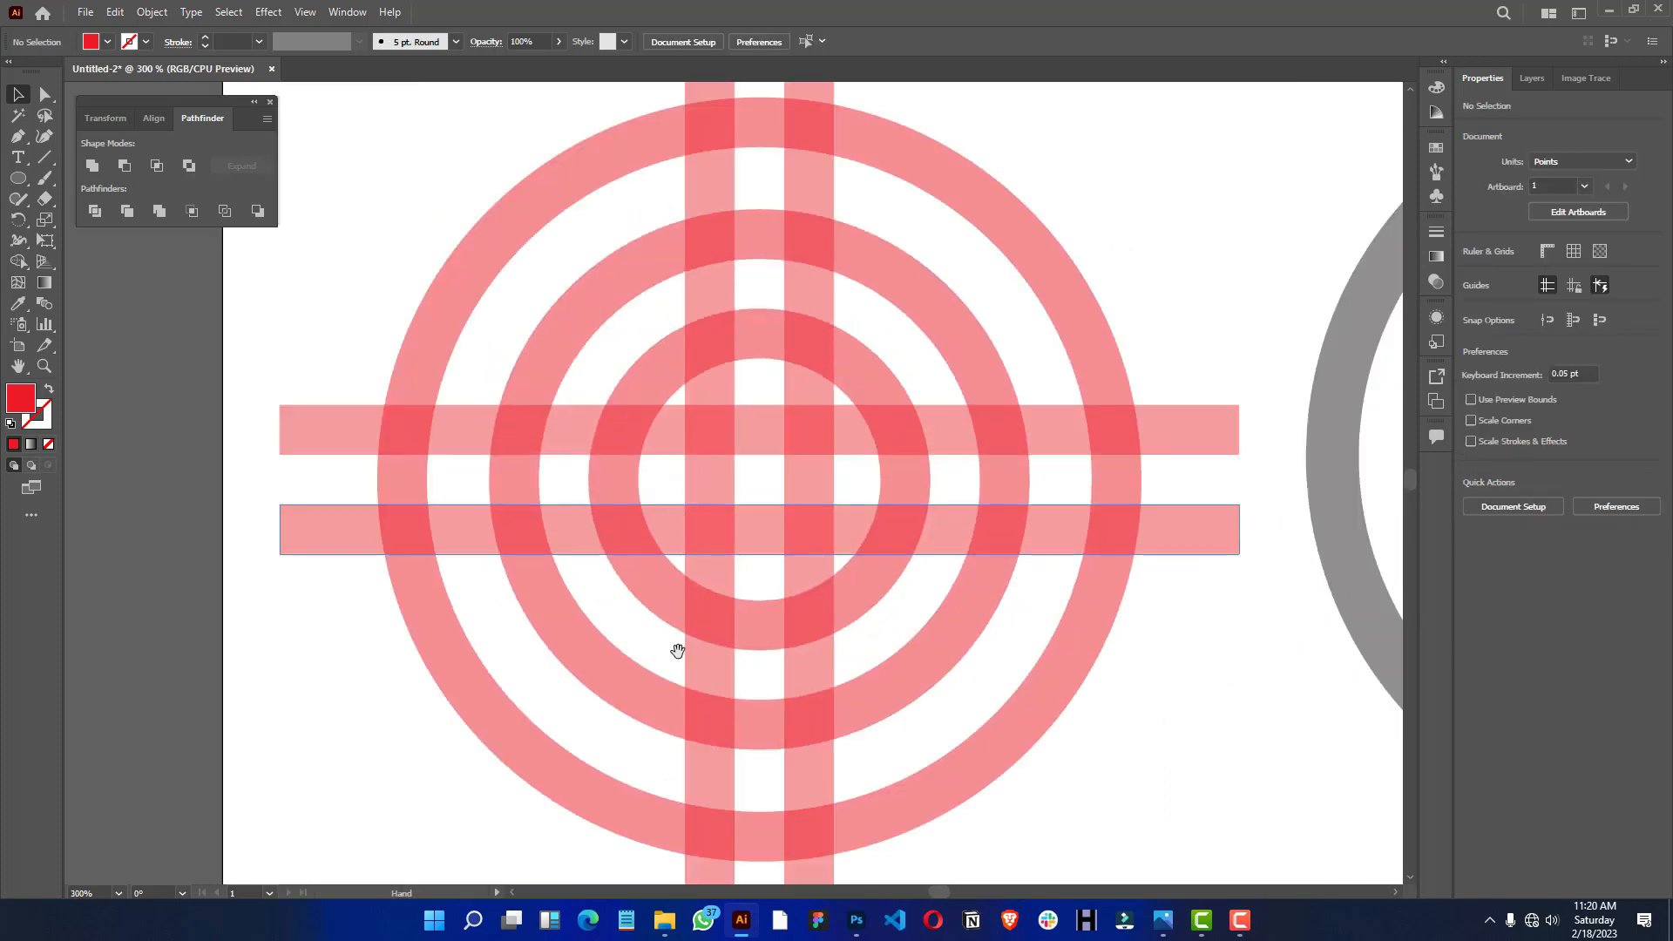
{"action": "left_click_drag", "start_coordinate": [679, 652], "coordinate": [704, 638]}
{"action": "key", "text": "space"}
{"action": "left_click_drag", "start_coordinate": [789, 557], "coordinate": [796, 584]}
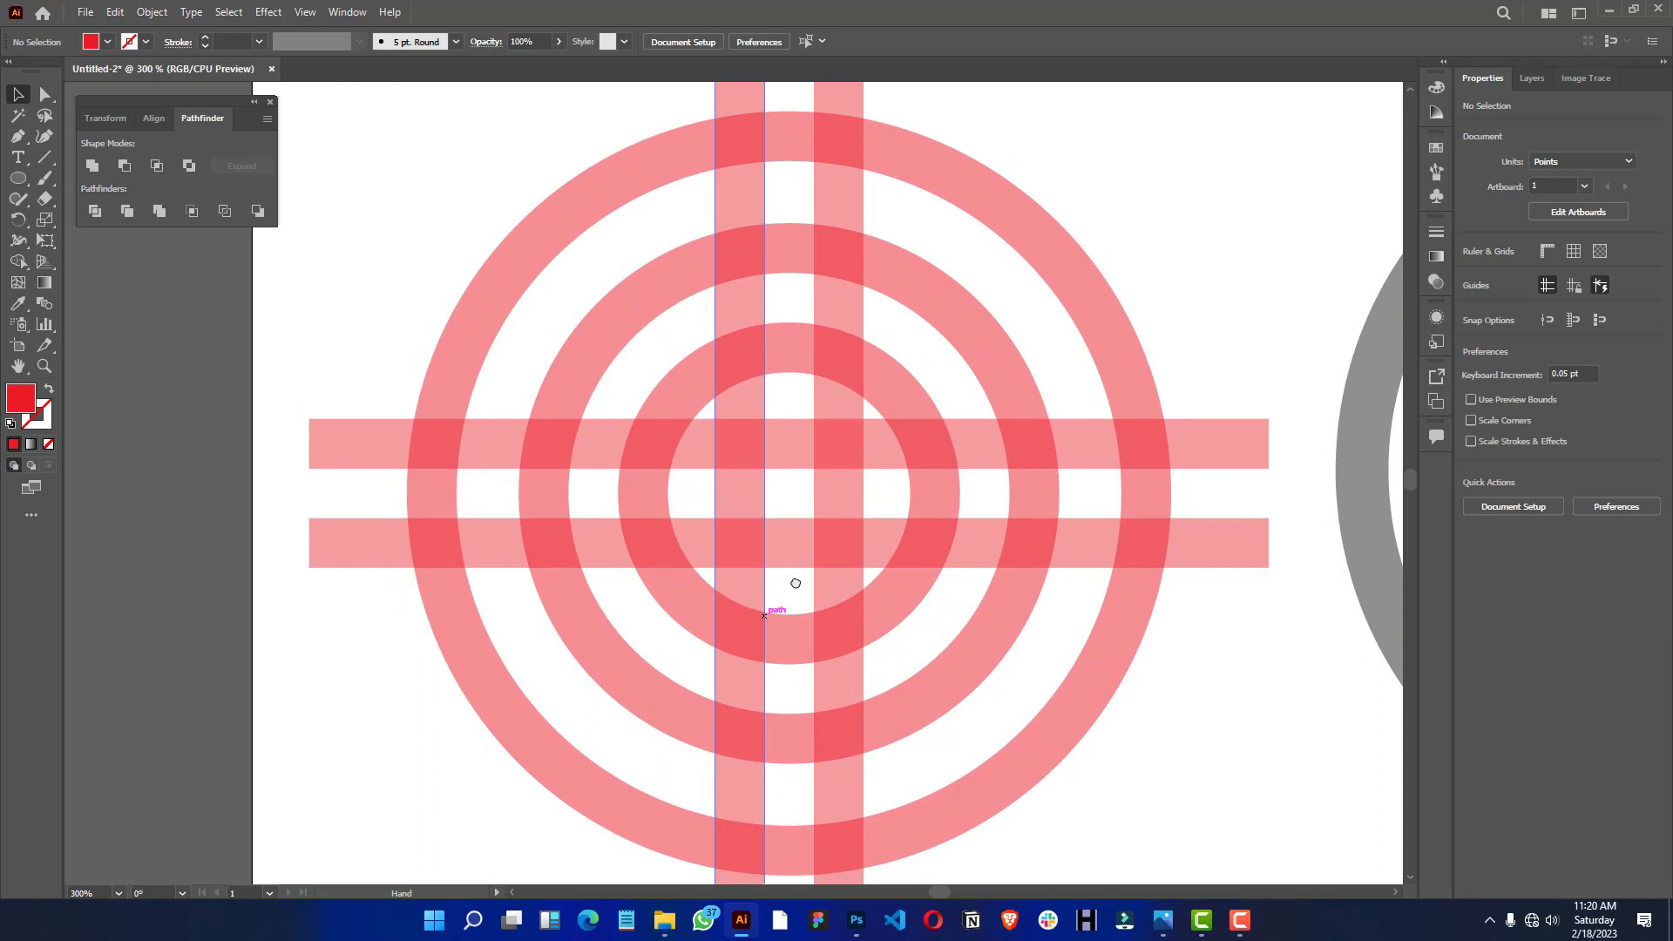
{"action": "scroll", "coordinate": [640, 374], "scroll_direction": "down", "scroll_amount": 1}
{"action": "scroll", "coordinate": [640, 379], "scroll_direction": "down", "scroll_amount": 1}
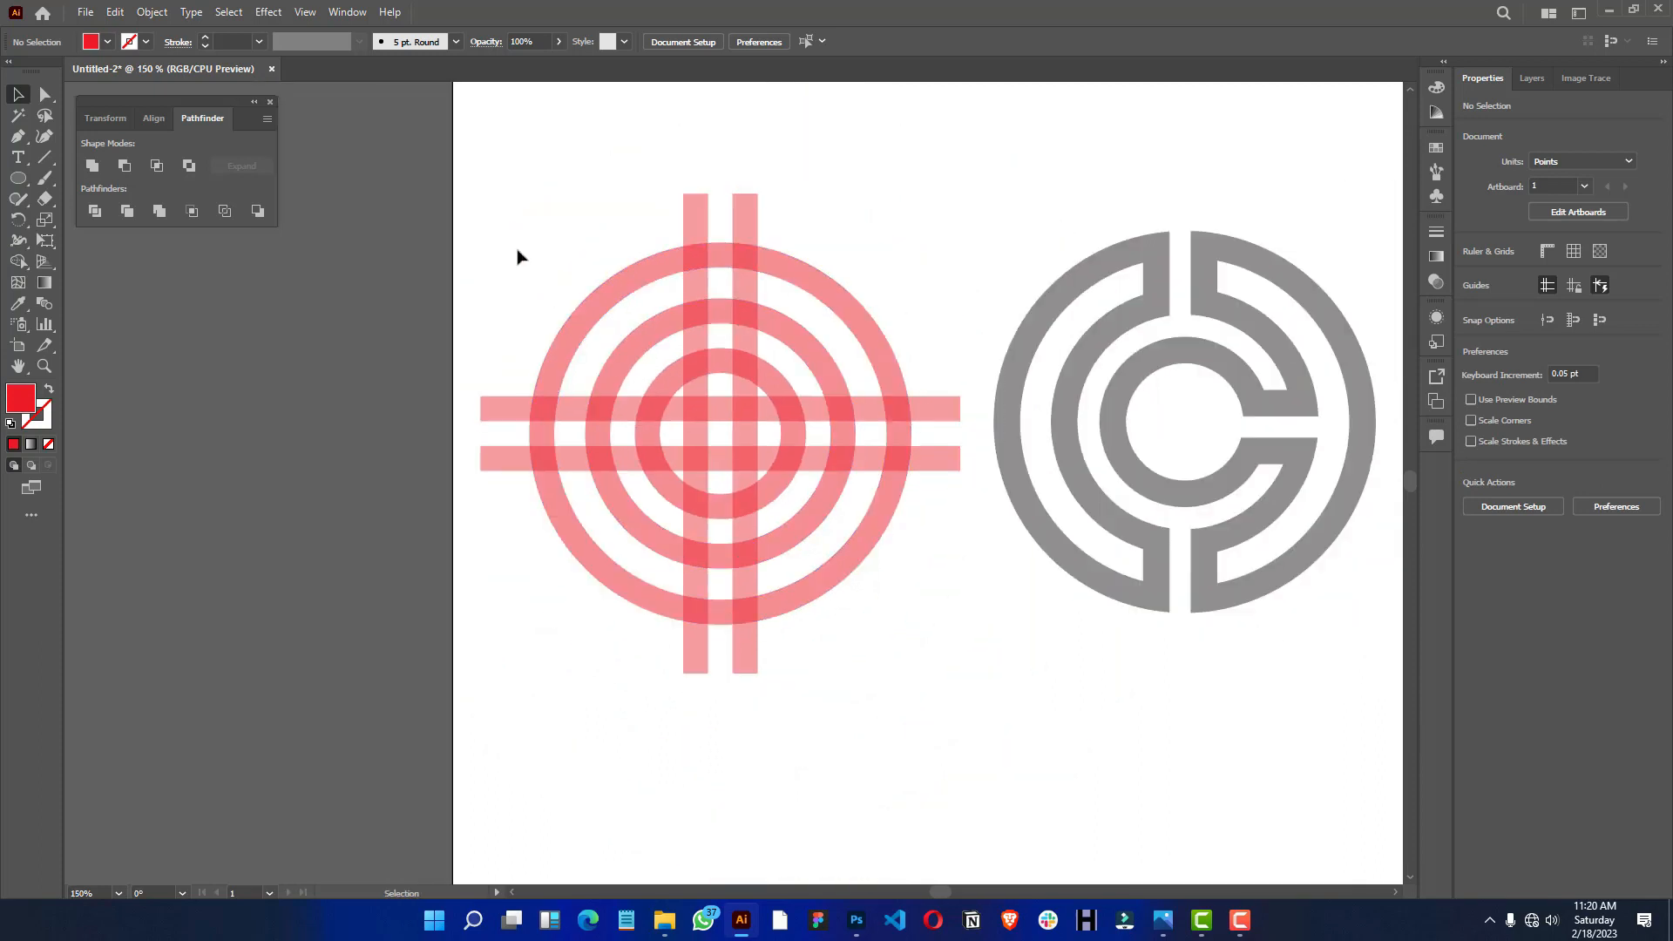
- Select all the red rings and bars and delete the bar ends protruding beyond the outer ring with Shape Builder
{"action": "left_click_drag", "start_coordinate": [485, 177], "coordinate": [945, 729]}
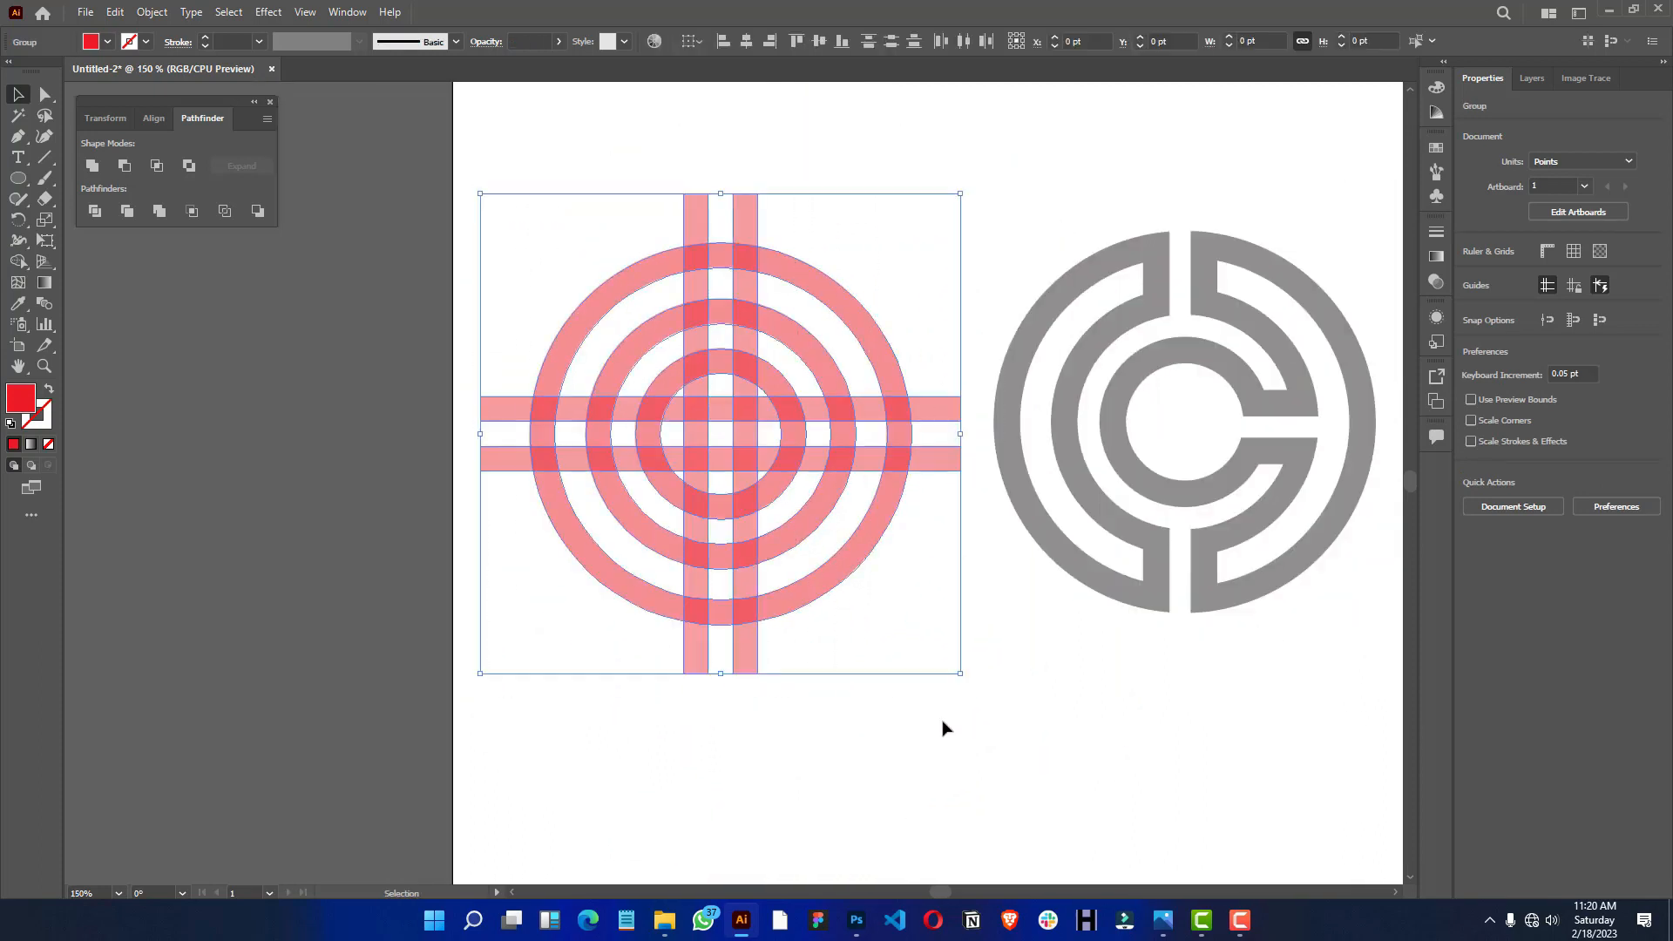
{"action": "scroll", "coordinate": [746, 627], "scroll_direction": "up", "scroll_amount": 1}
{"action": "key", "text": "space"}
{"action": "left_click_drag", "start_coordinate": [703, 541], "coordinate": [749, 586]}
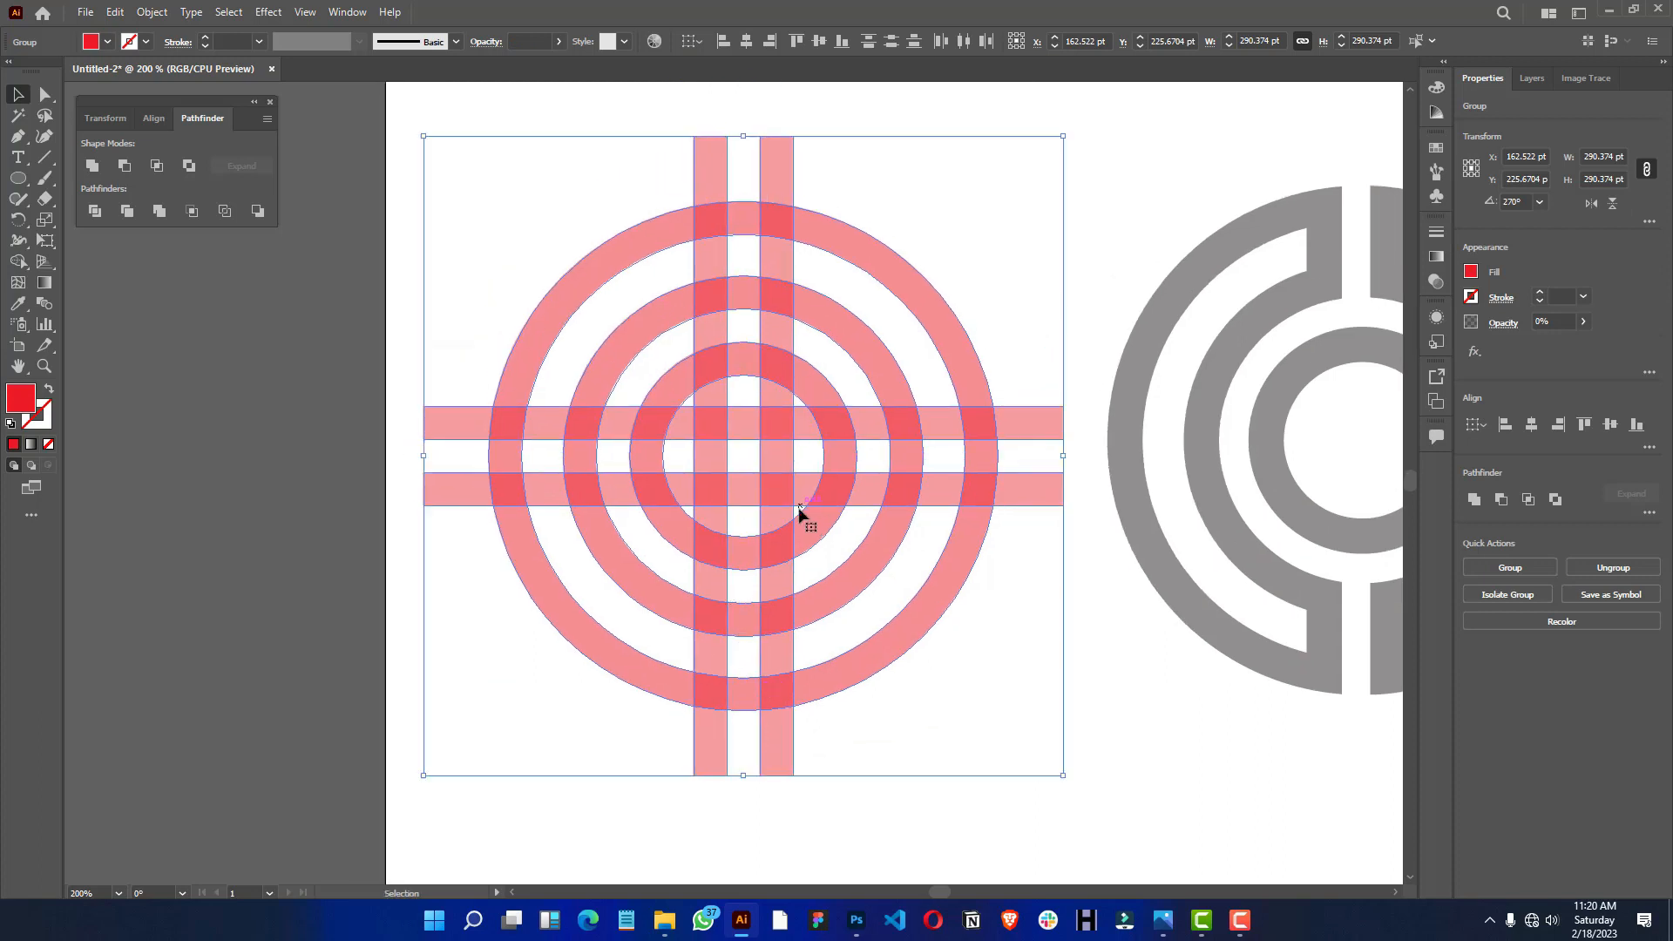
{"action": "left_click", "coordinate": [17, 263]}
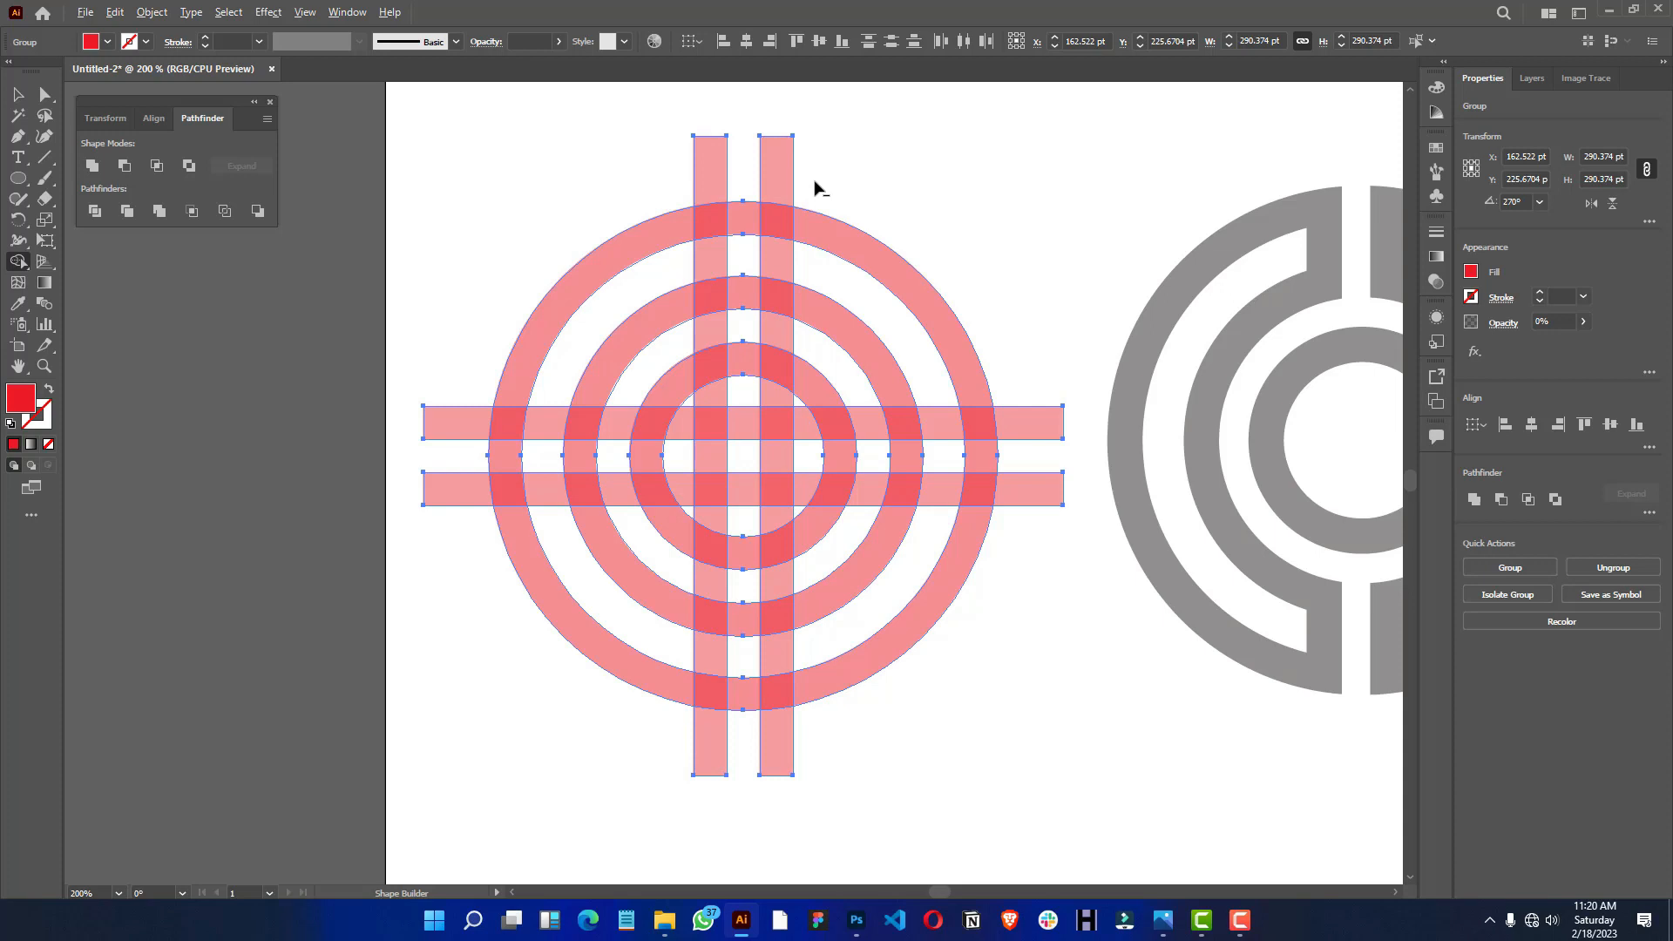
{"action": "key", "text": "alt"}
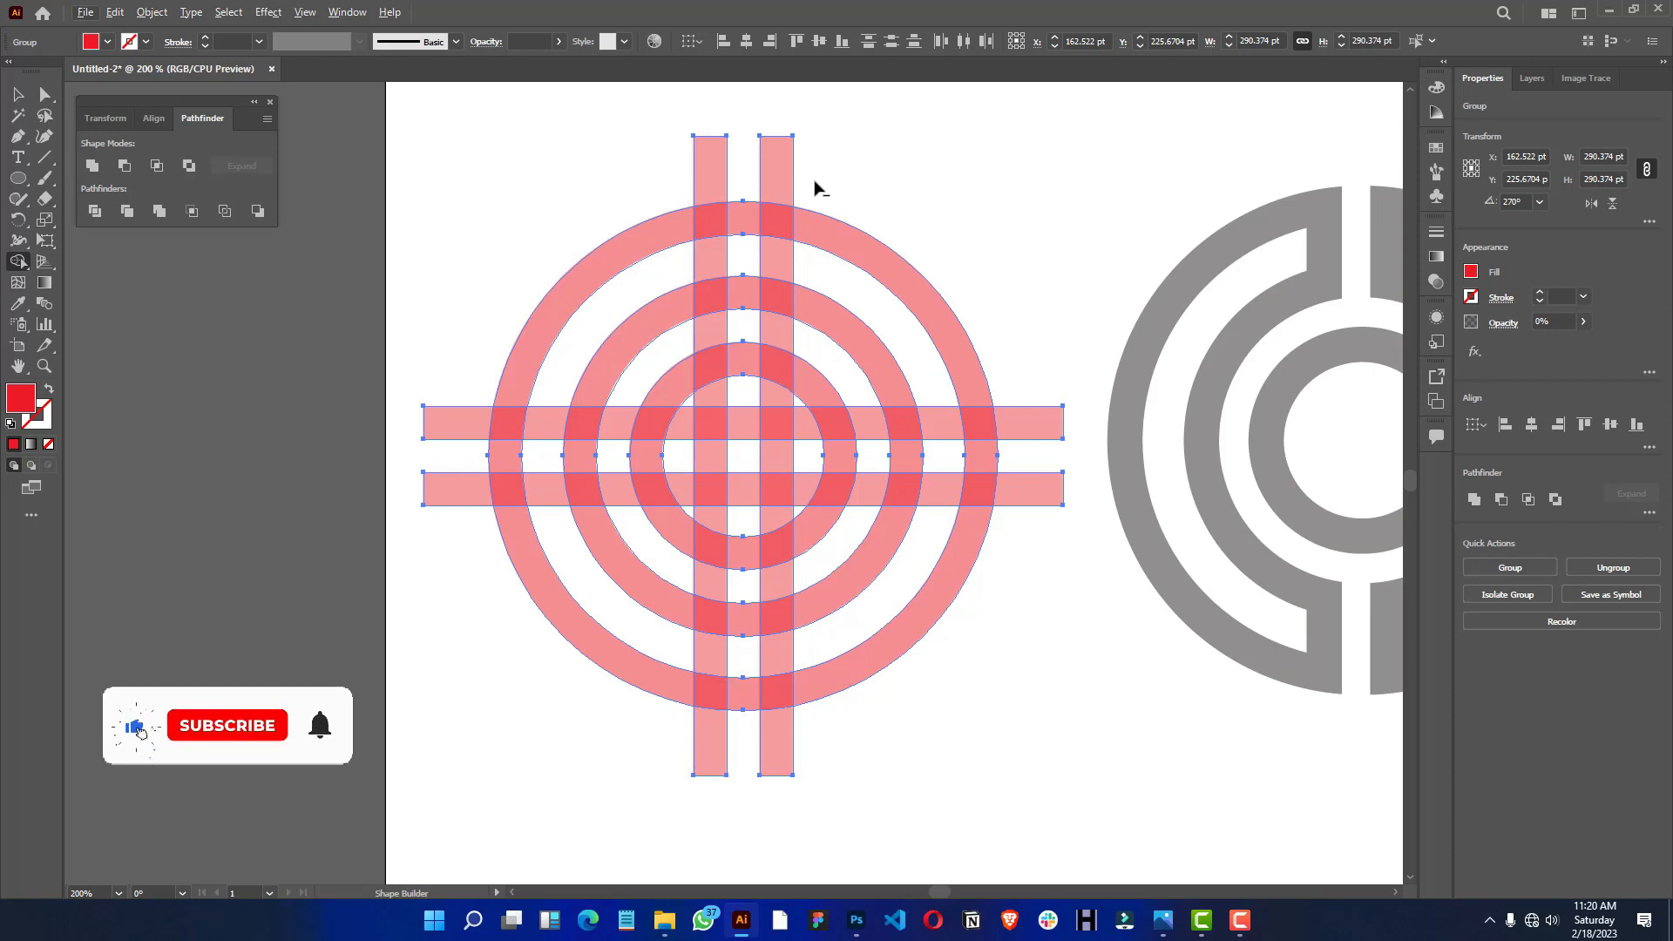
{"action": "key", "text": "alt"}
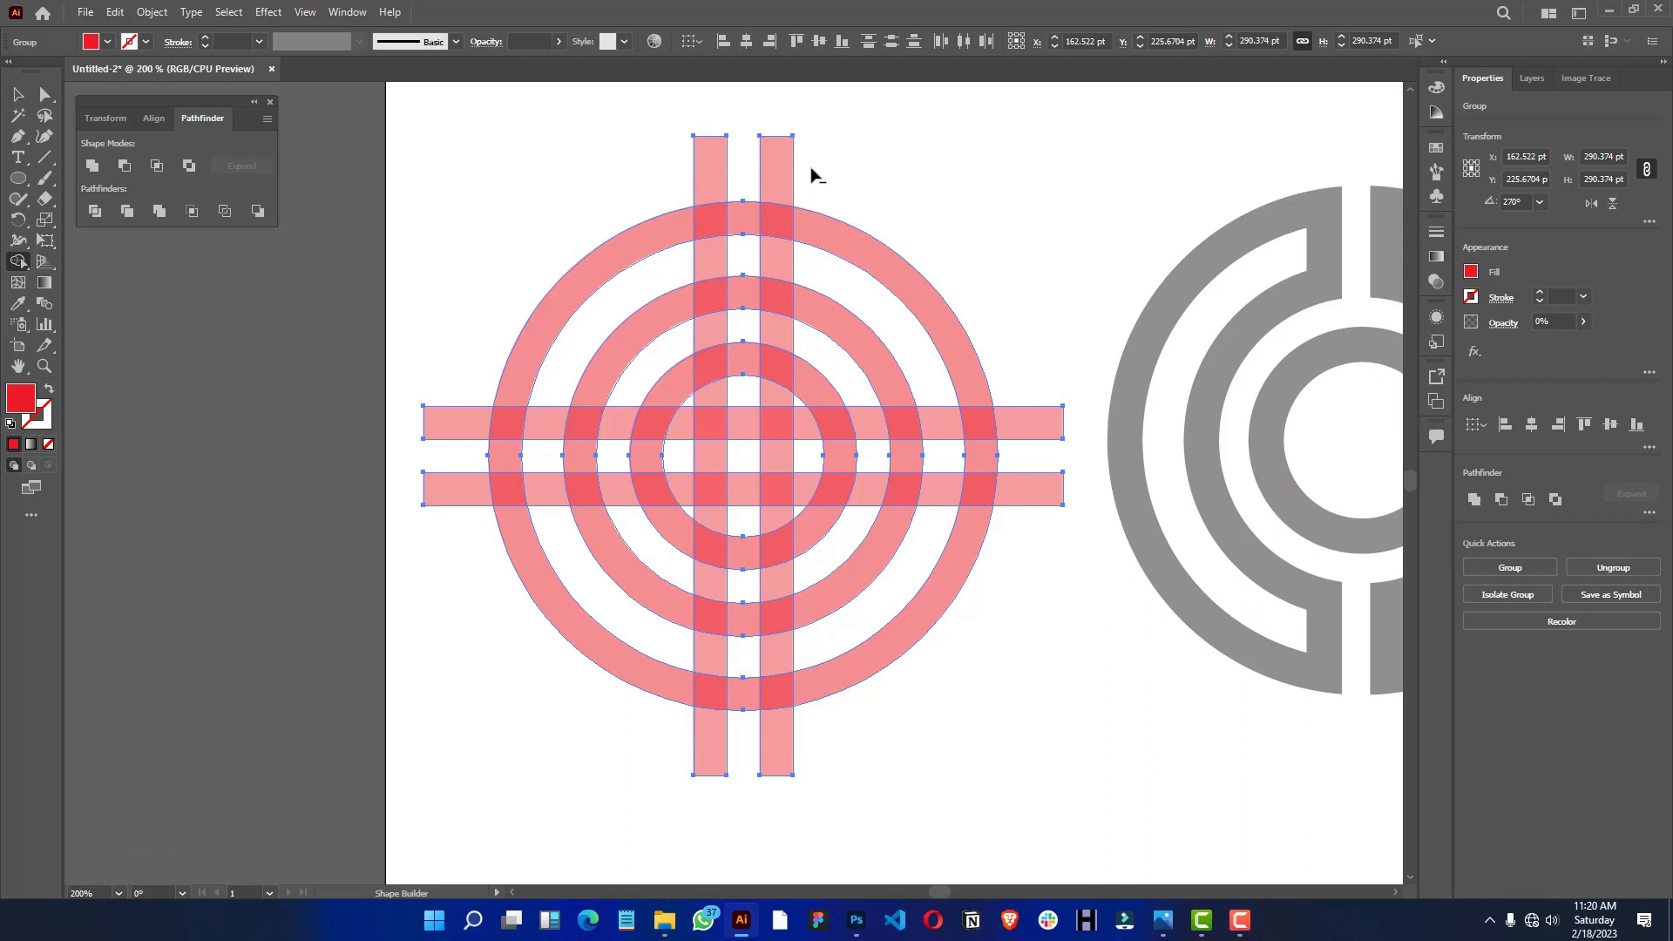
{"action": "left_click_drag", "start_coordinate": [811, 165], "coordinate": [640, 165]}
{"action": "mouse_move", "coordinate": [462, 359]}
{"action": "left_mouse_down"}
{"action": "mouse_move", "coordinate": [439, 409]}
{"action": "mouse_move", "coordinate": [425, 619]}
{"action": "left_mouse_up"}
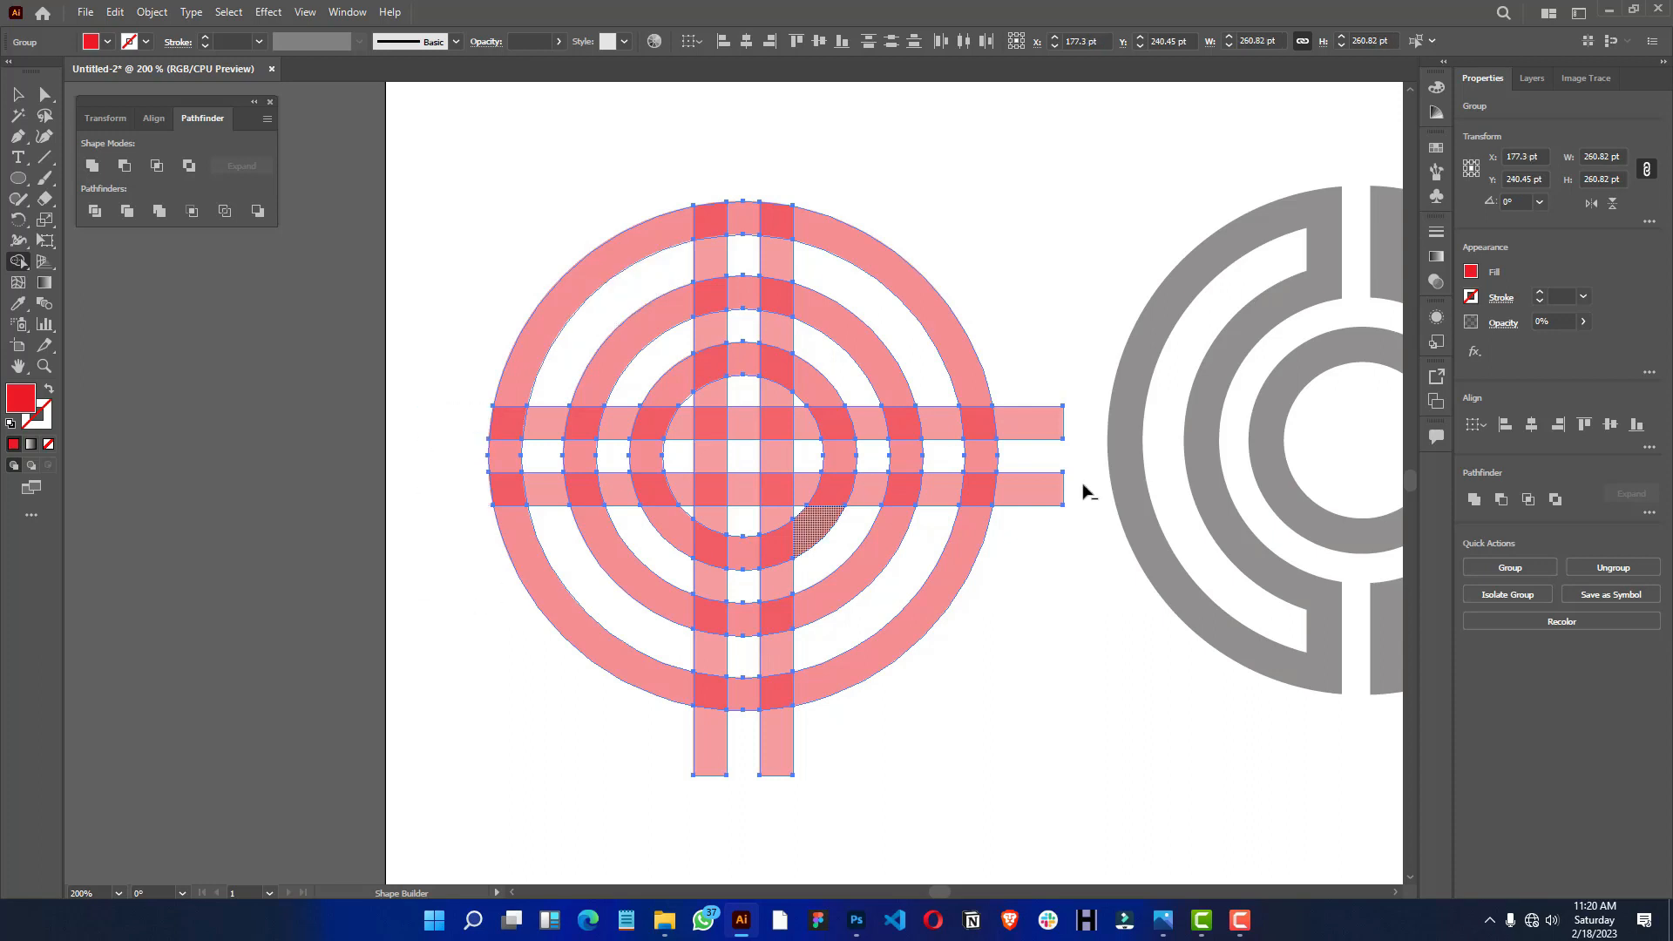
{"action": "left_click_drag", "start_coordinate": [1045, 384], "coordinate": [1041, 523]}
{"action": "left_click_drag", "start_coordinate": [814, 728], "coordinate": [590, 754]}
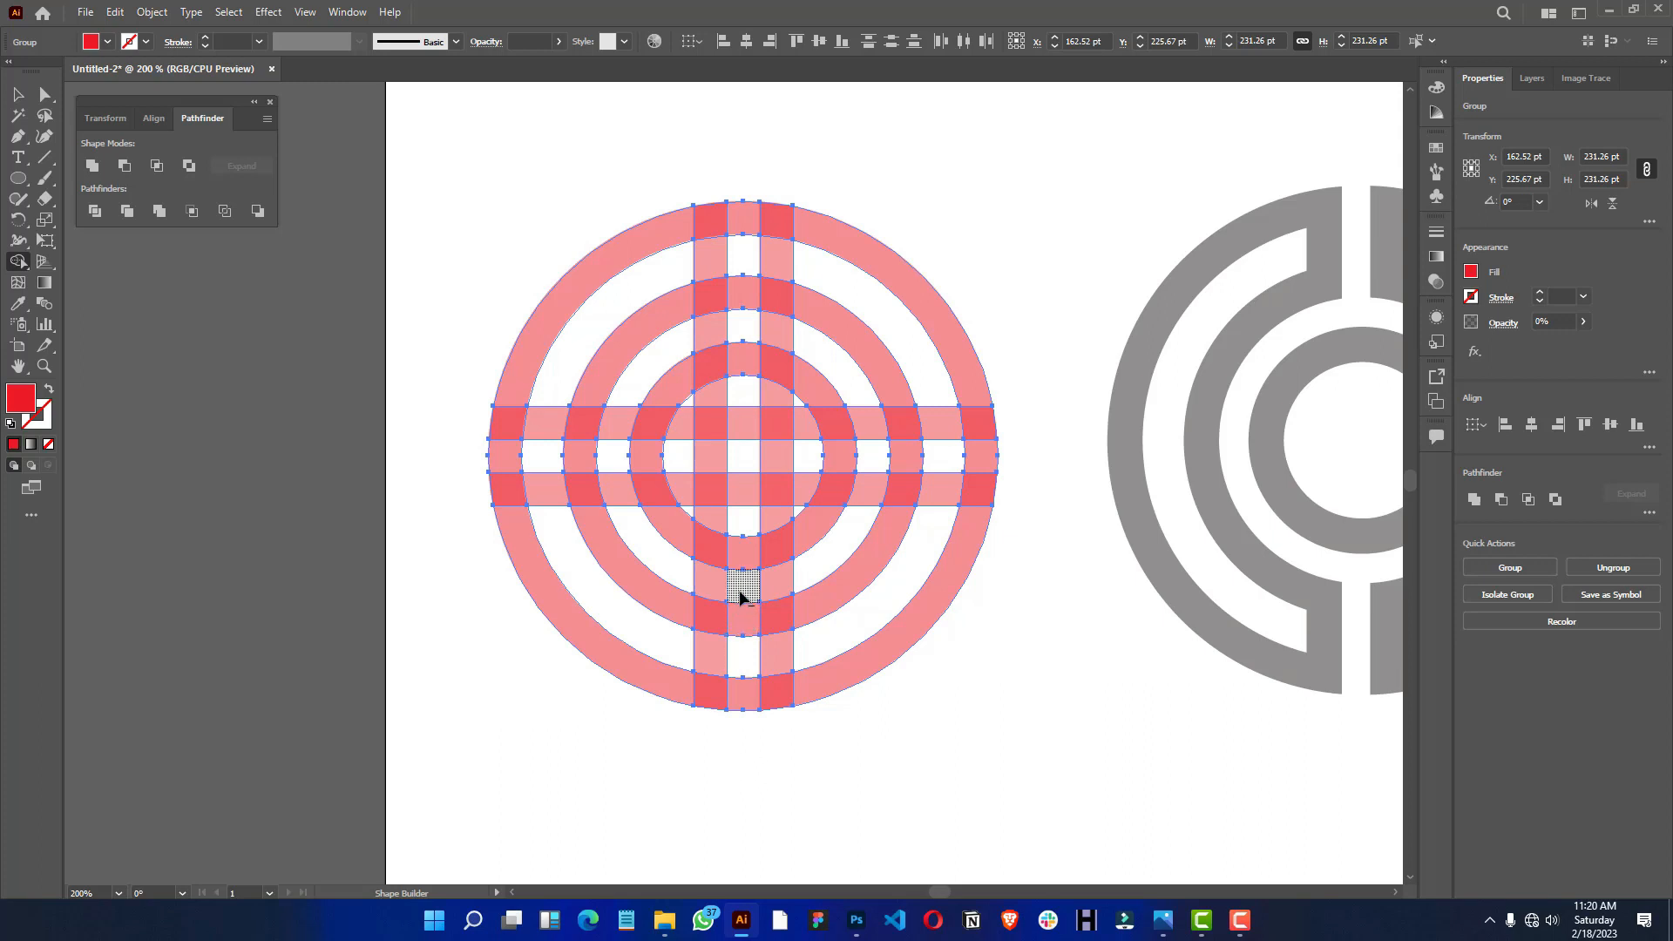
- Erase the gap between the vertical bars through the lower outer and middle rings, plus the bar pieces below the inner ring
{"action": "left_click_drag", "start_coordinate": [739, 619], "coordinate": [755, 728]}
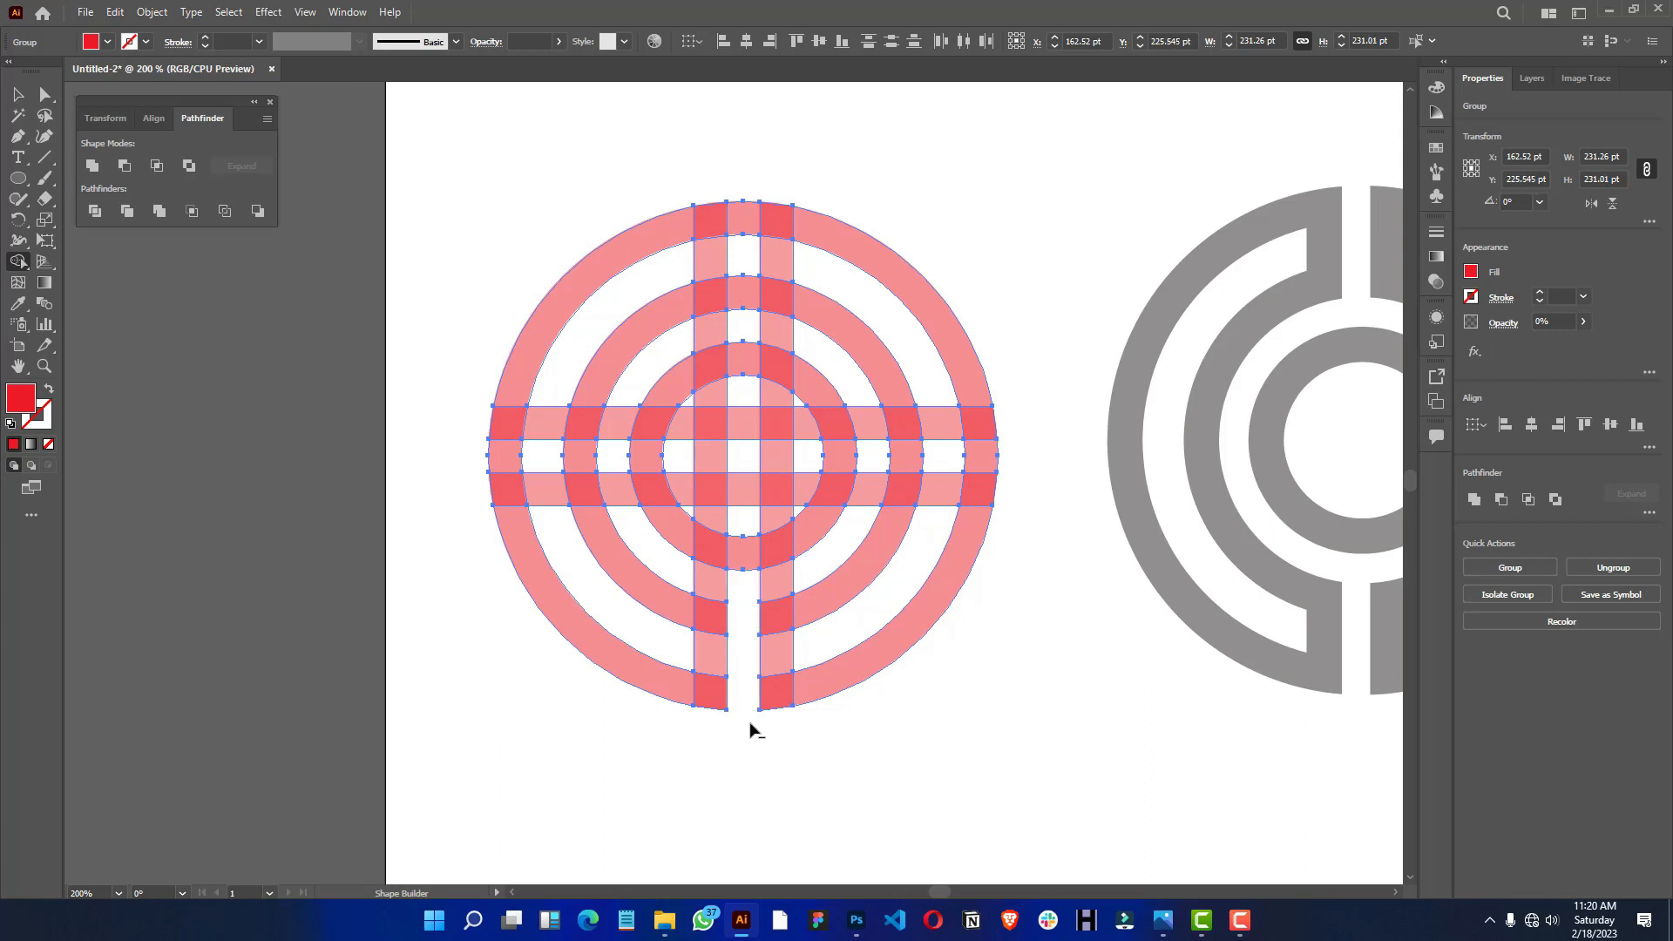
{"action": "left_click", "coordinate": [968, 468], "text": "alt"}
{"action": "mouse_move", "coordinate": [666, 570]}
{"action": "left_mouse_down"}
{"action": "mouse_move", "coordinate": [743, 586]}
{"action": "mouse_move", "coordinate": [803, 573]}
{"action": "left_mouse_up"}
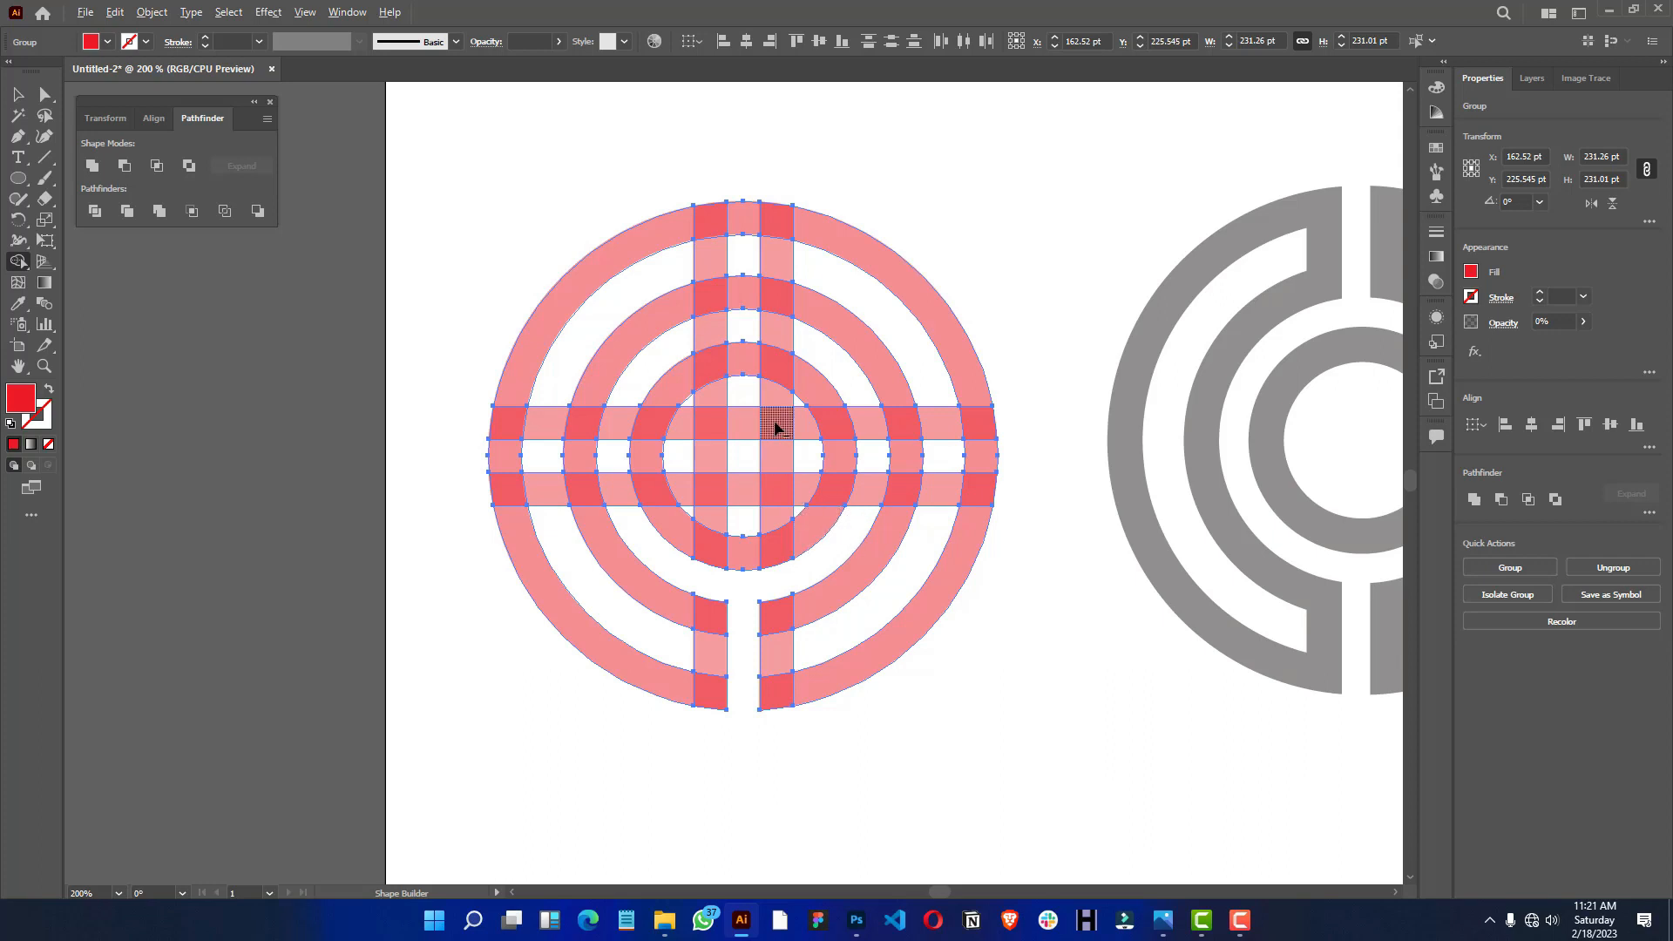
- Erase every piece inside the inner ring and the vertical bar pieces between the upper inner and middle rings
{"action": "mouse_move", "coordinate": [777, 429]}
{"action": "left_mouse_down"}
{"action": "mouse_move", "coordinate": [700, 436]}
{"action": "mouse_move", "coordinate": [721, 503]}
{"action": "mouse_move", "coordinate": [766, 506]}
{"action": "mouse_move", "coordinate": [773, 454]}
{"action": "mouse_move", "coordinate": [692, 478]}
{"action": "mouse_move", "coordinate": [682, 453]}
{"action": "mouse_move", "coordinate": [718, 400]}
{"action": "mouse_move", "coordinate": [765, 403]}
{"action": "mouse_move", "coordinate": [791, 430]}
{"action": "left_mouse_up"}
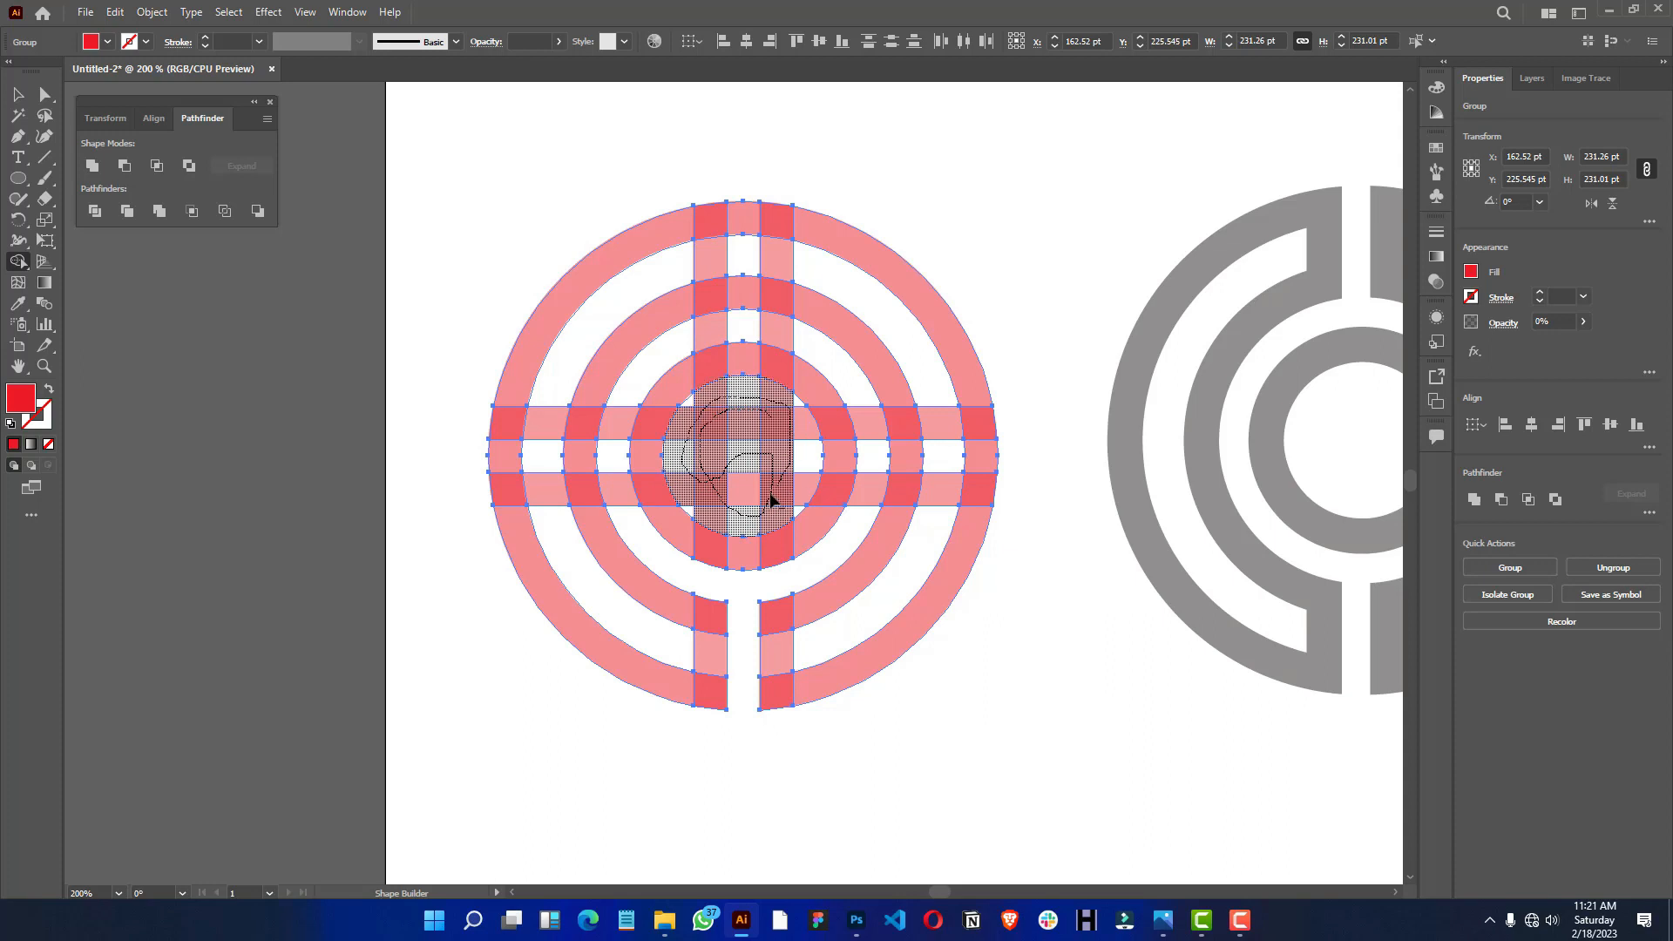
{"action": "left_click_drag", "start_coordinate": [771, 501], "coordinate": [755, 475]}
{"action": "mouse_move", "coordinate": [793, 417]}
{"action": "left_mouse_down"}
{"action": "mouse_move", "coordinate": [795, 459]}
{"action": "mouse_move", "coordinate": [757, 505]}
{"action": "mouse_move", "coordinate": [713, 485]}
{"action": "left_mouse_up"}
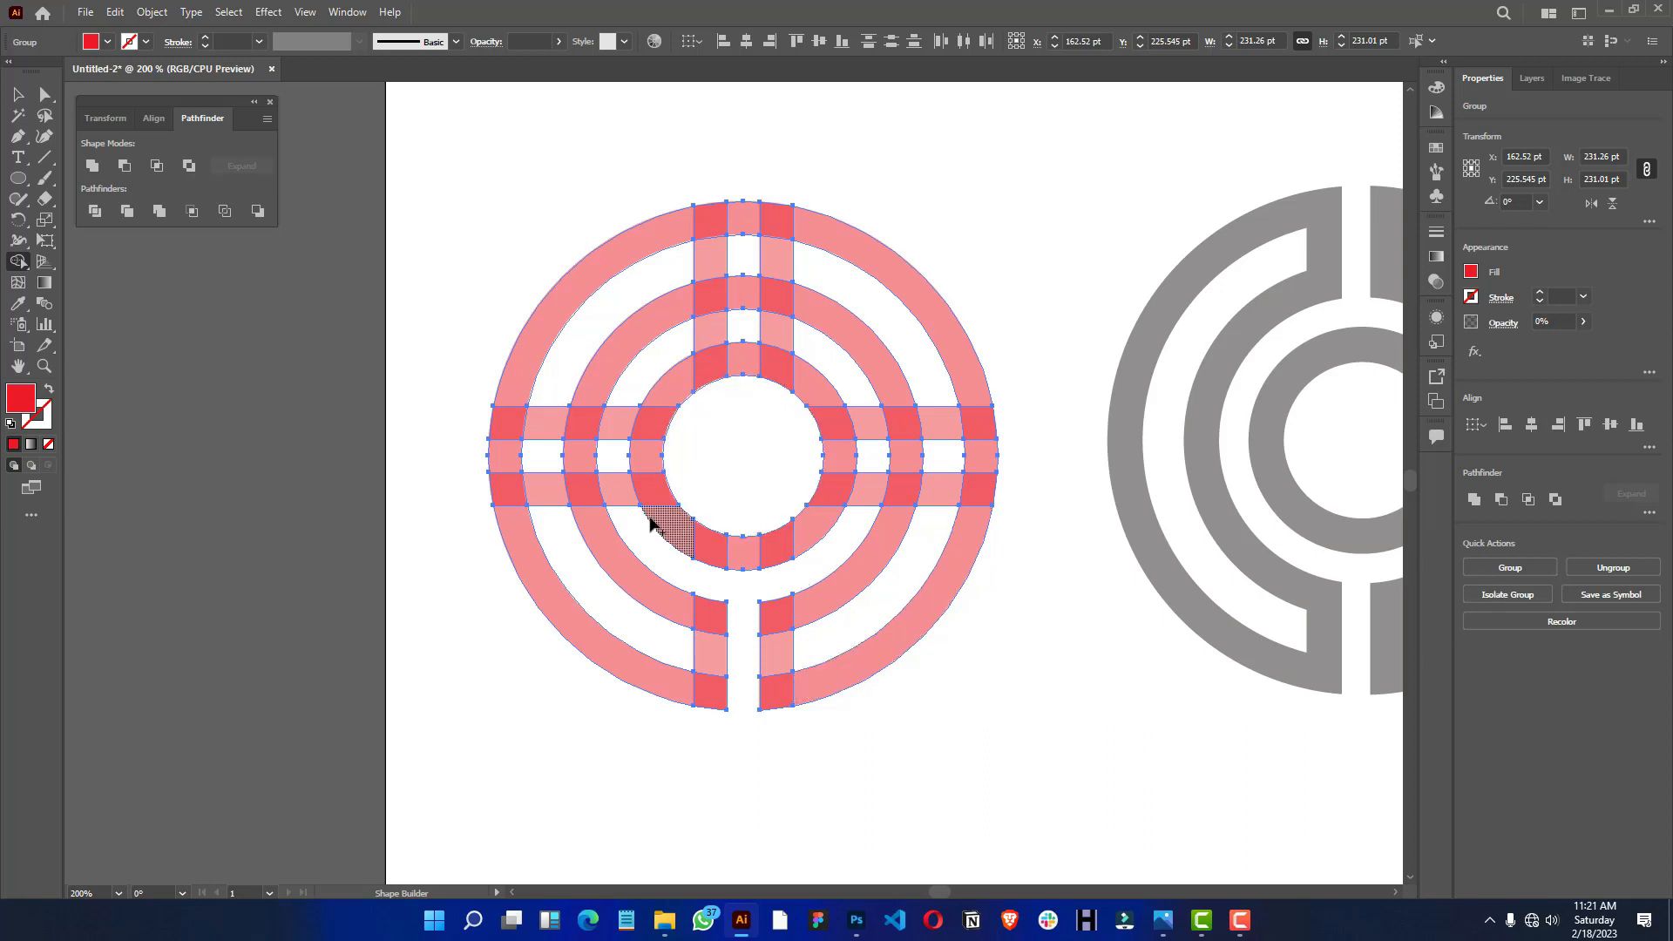
{"action": "left_click_drag", "start_coordinate": [674, 346], "coordinate": [798, 337]}
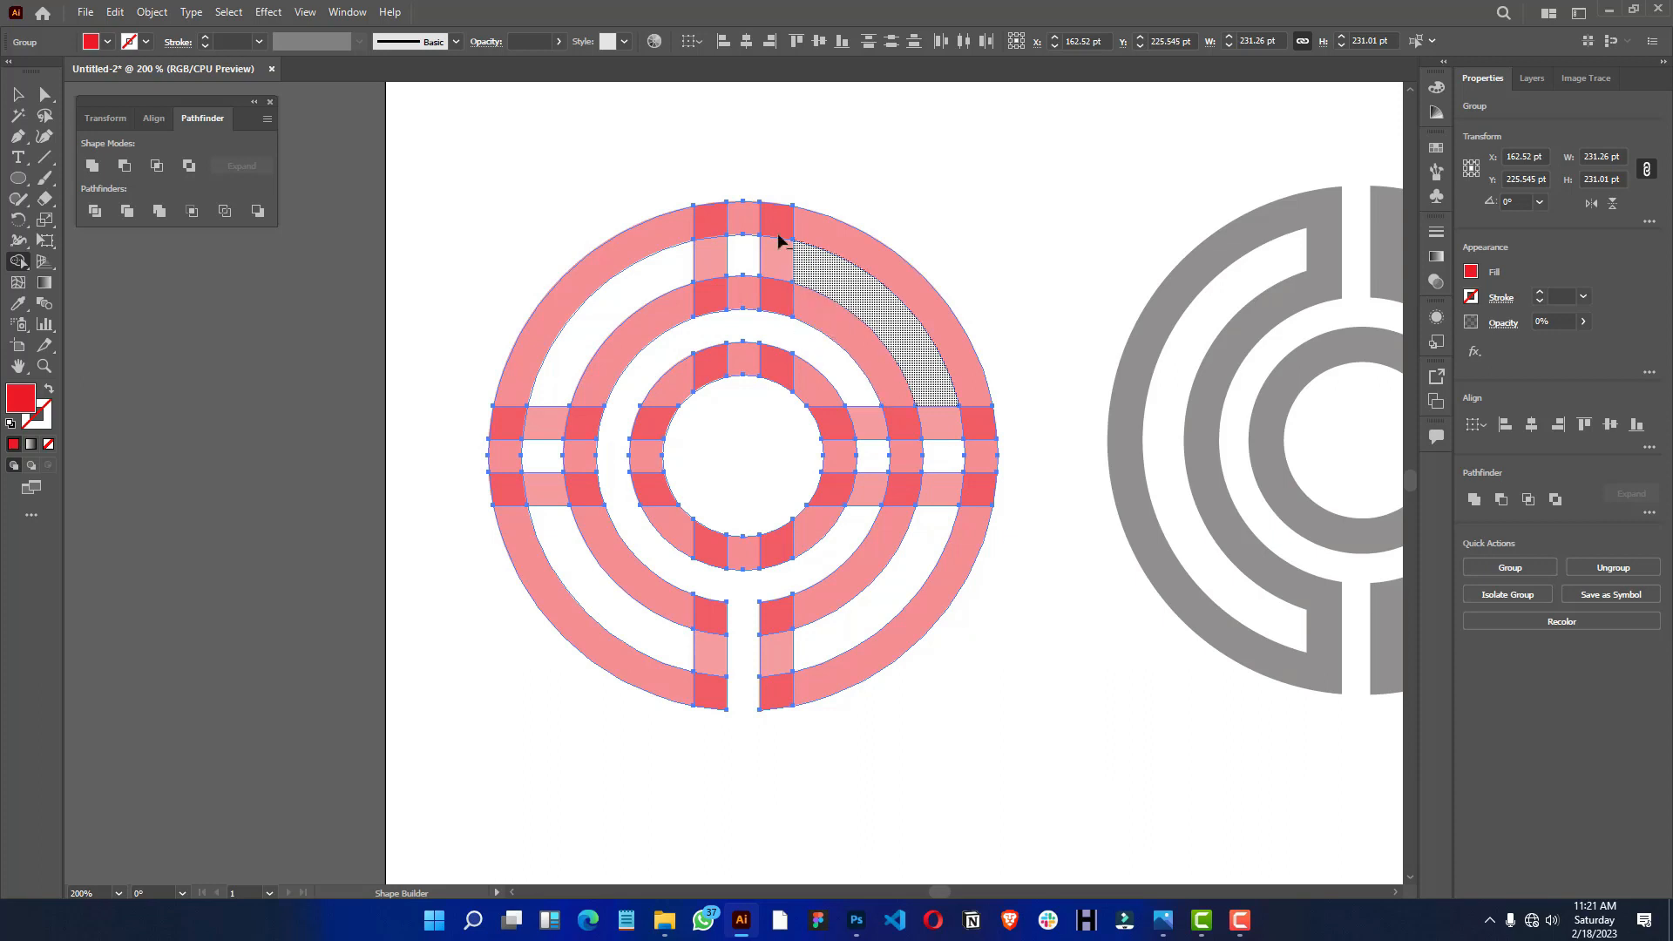
- Cut gaps through the top of the two outer rings and the right of the two inner rings, removing the left bar pieces
{"action": "left_click_drag", "start_coordinate": [739, 168], "coordinate": [737, 314]}
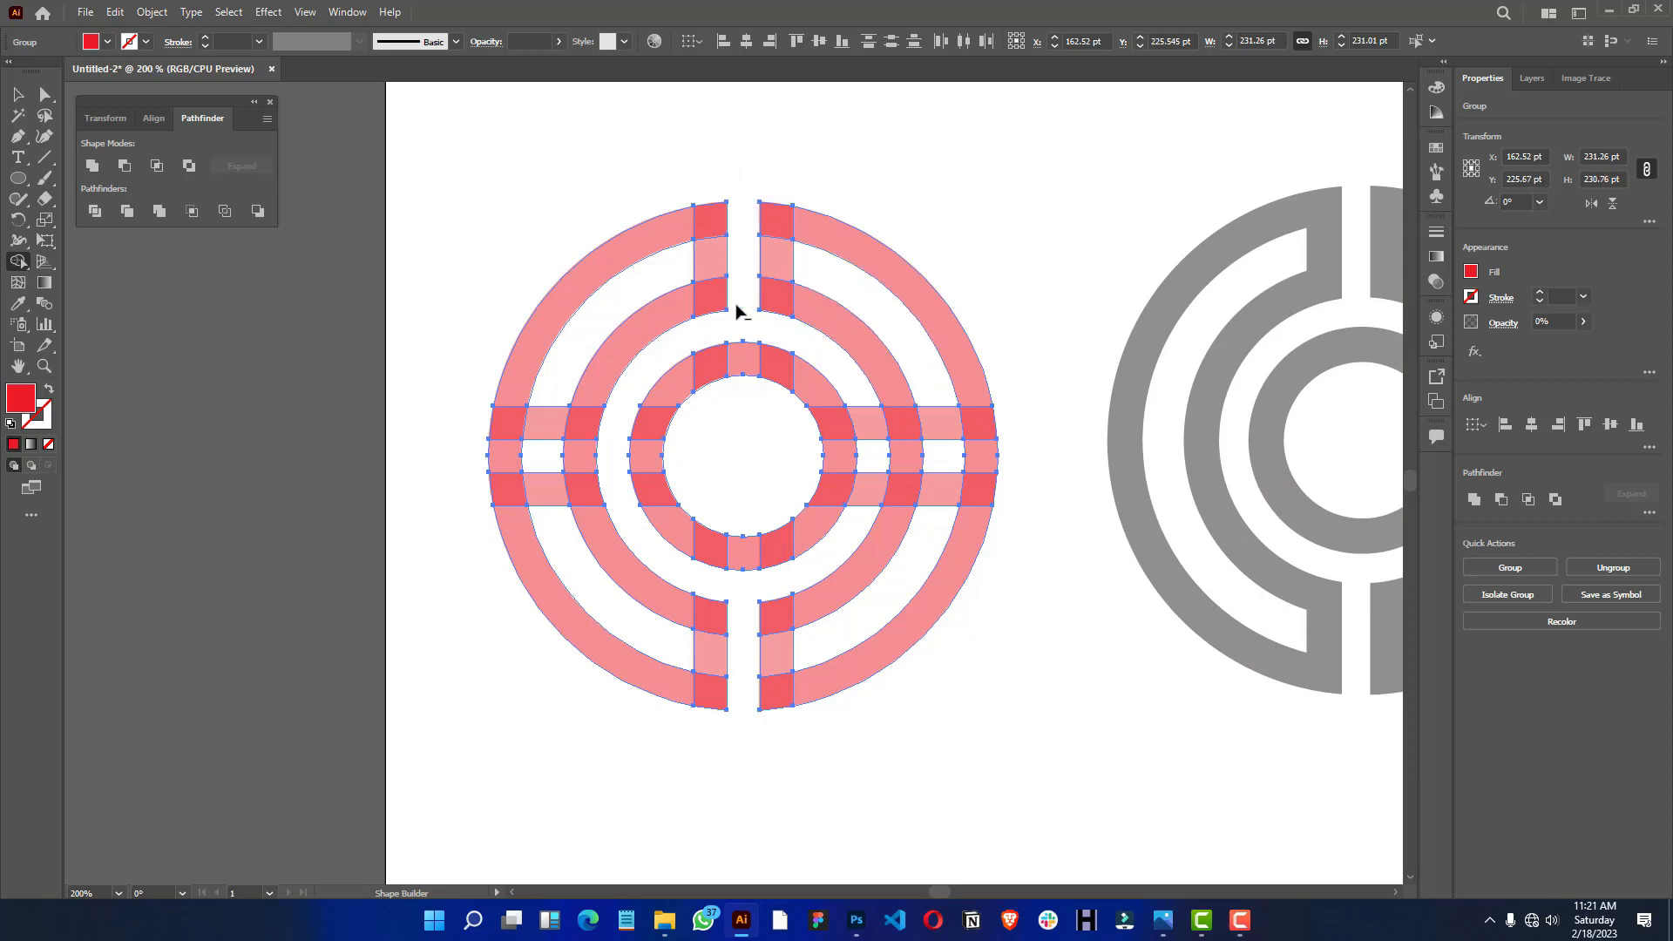
{"action": "left_click_drag", "start_coordinate": [970, 383], "coordinate": [934, 318]}
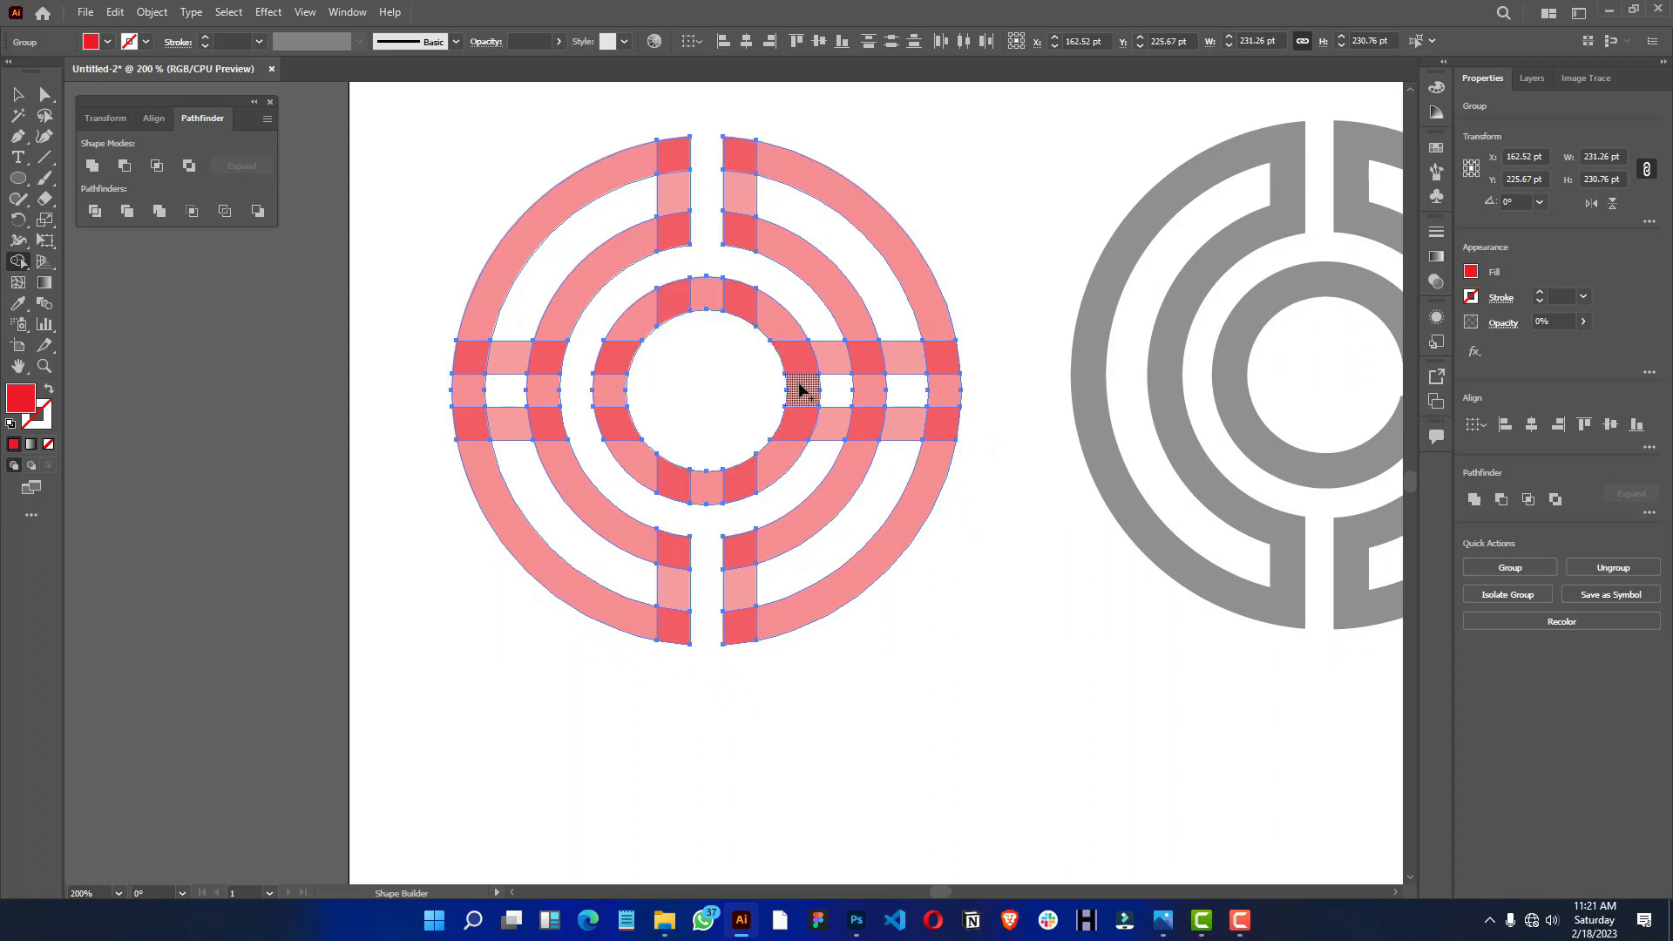
{"action": "mouse_move", "coordinate": [778, 392]}
{"action": "left_mouse_down"}
{"action": "mouse_move", "coordinate": [883, 386]}
{"action": "mouse_move", "coordinate": [715, 366]}
{"action": "left_mouse_up"}
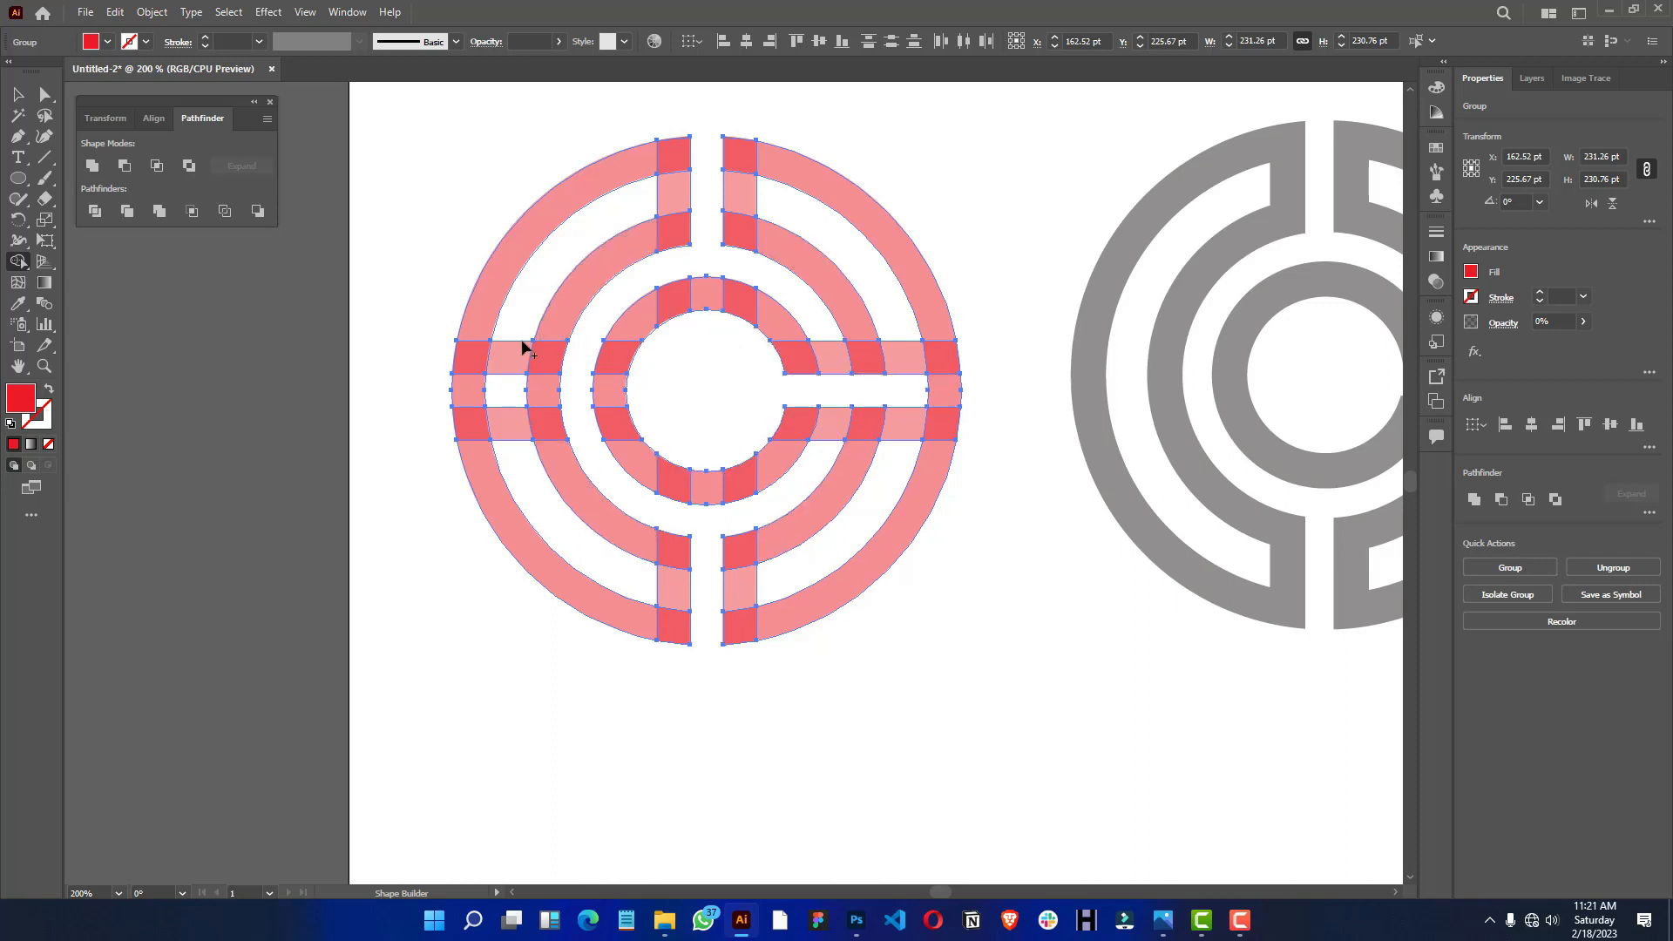
{"action": "mouse_move", "coordinate": [511, 324]}
{"action": "left_mouse_down"}
{"action": "mouse_move", "coordinate": [534, 474]}
{"action": "mouse_move", "coordinate": [529, 433]}
{"action": "left_mouse_up"}
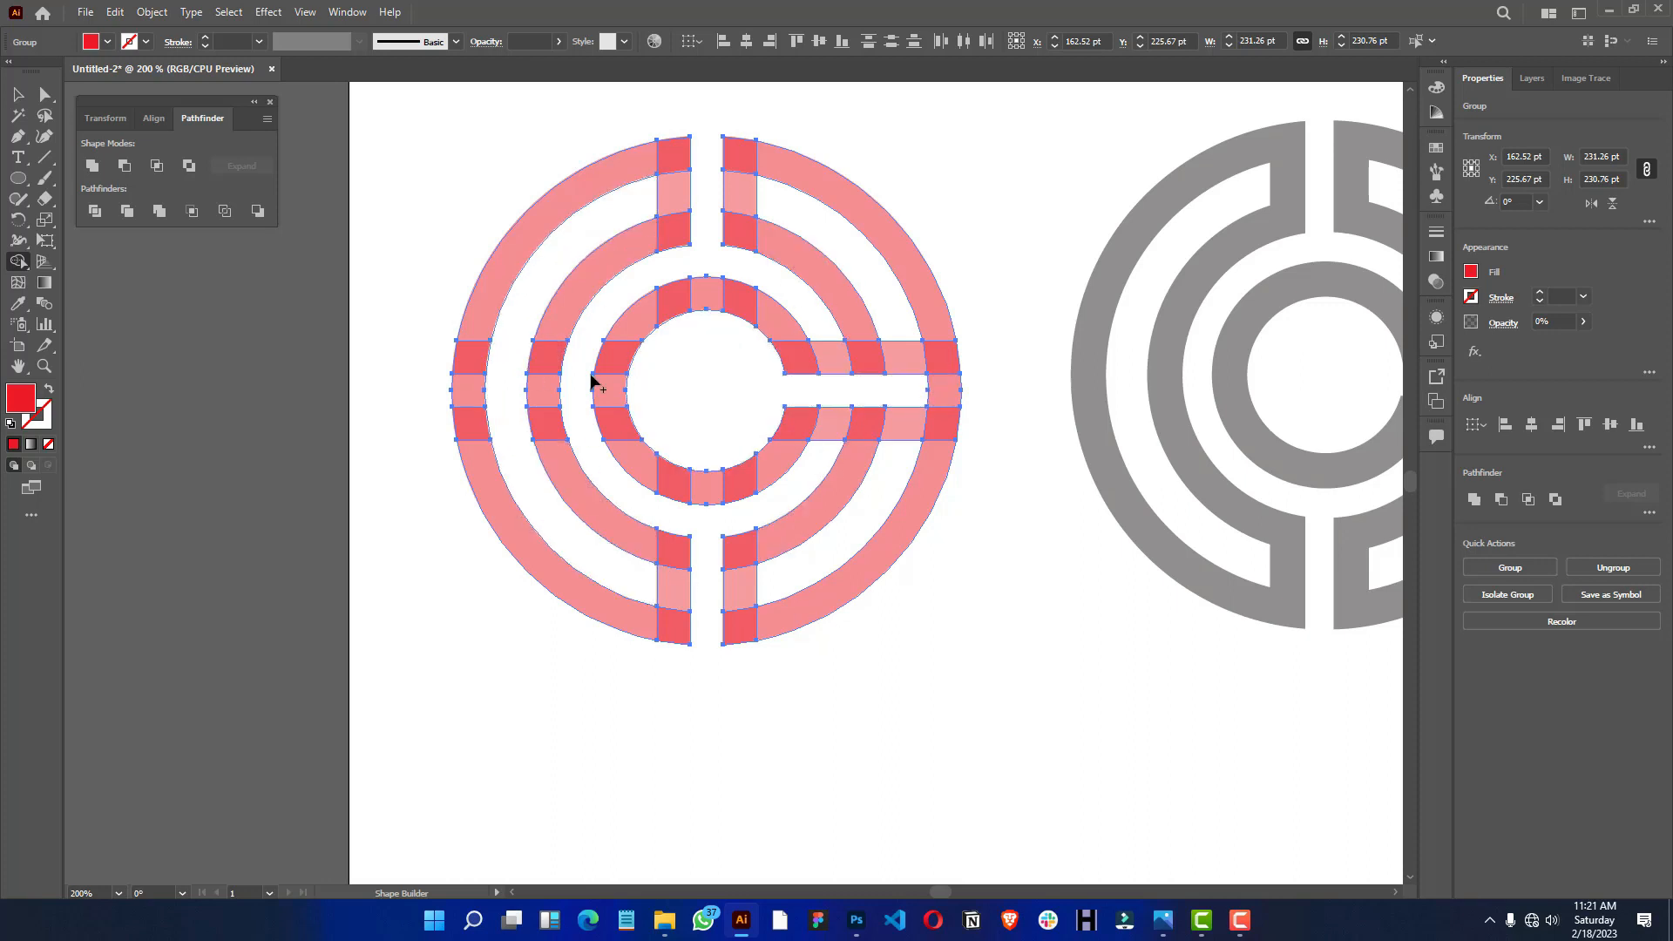
- Merge the inner ring with its two horizontal arms and the right middle-ring arcs, continuing through the upper vertical bar and outer arc
{"action": "scroll", "coordinate": [641, 378], "scroll_direction": "up", "scroll_amount": 1}
{"action": "mouse_move", "coordinate": [676, 341]}
{"action": "left_mouse_down"}
{"action": "mouse_move", "coordinate": [702, 384]}
{"action": "mouse_move", "coordinate": [712, 328]}
{"action": "mouse_move", "coordinate": [643, 384]}
{"action": "mouse_move", "coordinate": [634, 433]}
{"action": "mouse_move", "coordinate": [666, 495]}
{"action": "mouse_move", "coordinate": [716, 519]}
{"action": "mouse_move", "coordinate": [811, 466]}
{"action": "mouse_move", "coordinate": [884, 463]}
{"action": "mouse_move", "coordinate": [860, 516]}
{"action": "left_mouse_up"}
{"action": "scroll", "coordinate": [702, 383], "scroll_direction": "down", "scroll_amount": 1}
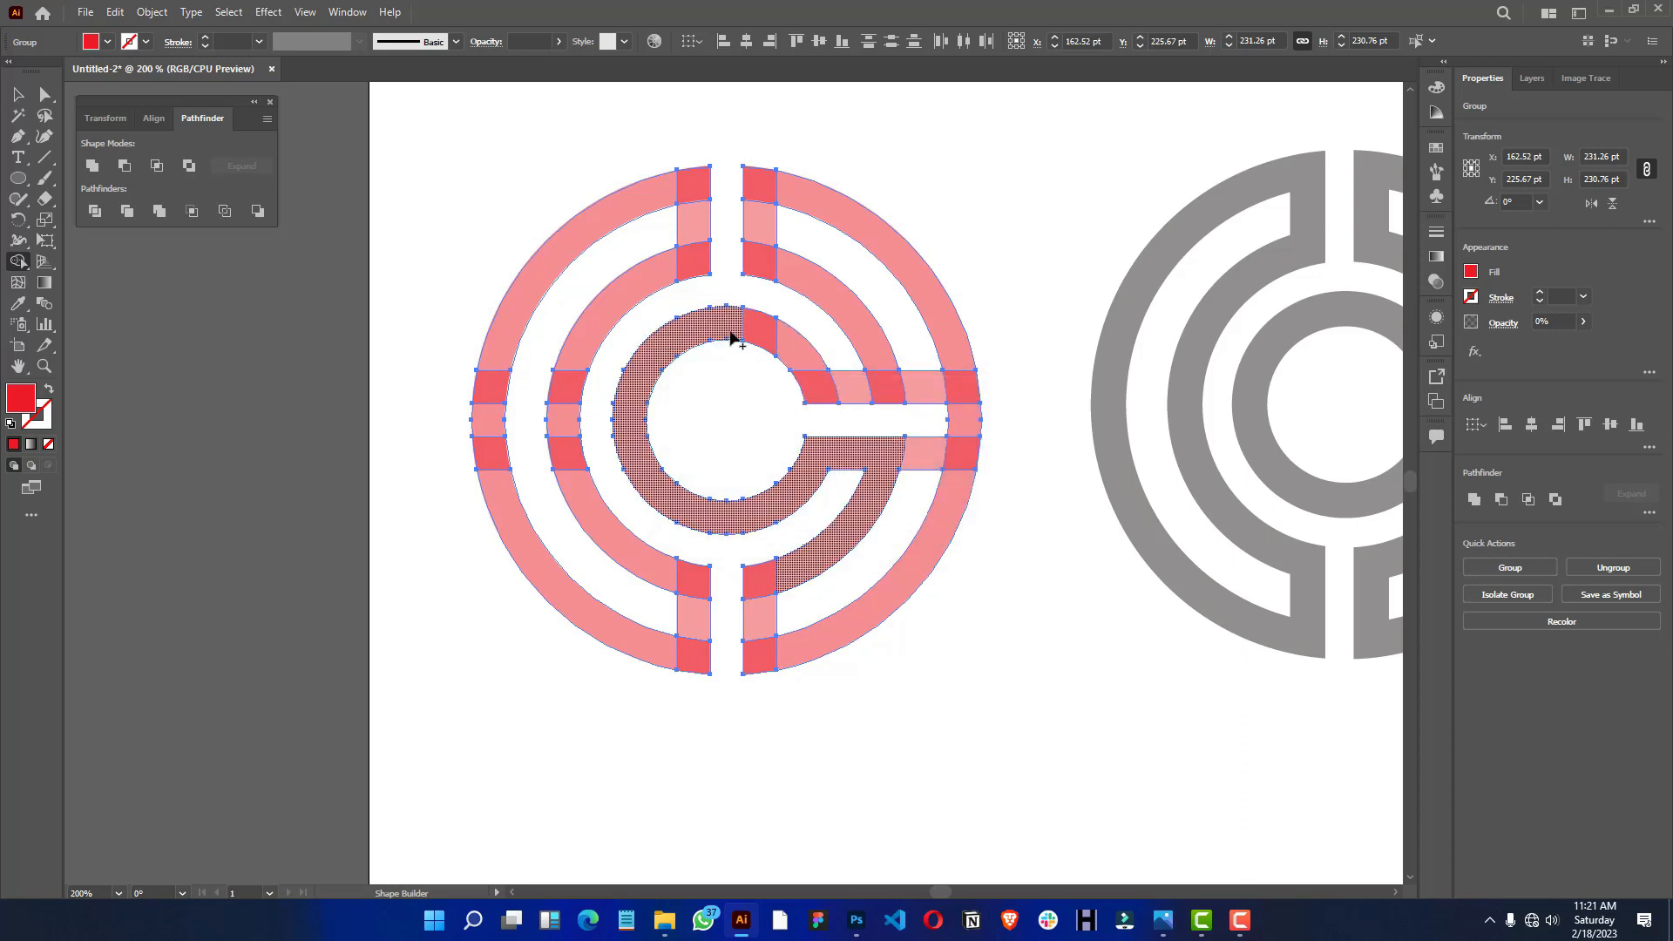
{"action": "mouse_move", "coordinate": [736, 332]}
{"action": "left_mouse_down"}
{"action": "mouse_move", "coordinate": [812, 396]}
{"action": "mouse_move", "coordinate": [883, 390]}
{"action": "mouse_move", "coordinate": [863, 348]}
{"action": "left_mouse_up"}
{"action": "mouse_move", "coordinate": [790, 261]}
{"action": "left_mouse_down"}
{"action": "mouse_move", "coordinate": [766, 261]}
{"action": "mouse_move", "coordinate": [762, 180]}
{"action": "mouse_move", "coordinate": [806, 213]}
{"action": "left_mouse_up"}
{"action": "mouse_move", "coordinate": [959, 383]}
{"action": "left_mouse_down"}
{"action": "mouse_move", "coordinate": [952, 355]}
{"action": "mouse_move", "coordinate": [935, 399]}
{"action": "mouse_move", "coordinate": [955, 378]}
{"action": "left_mouse_up"}
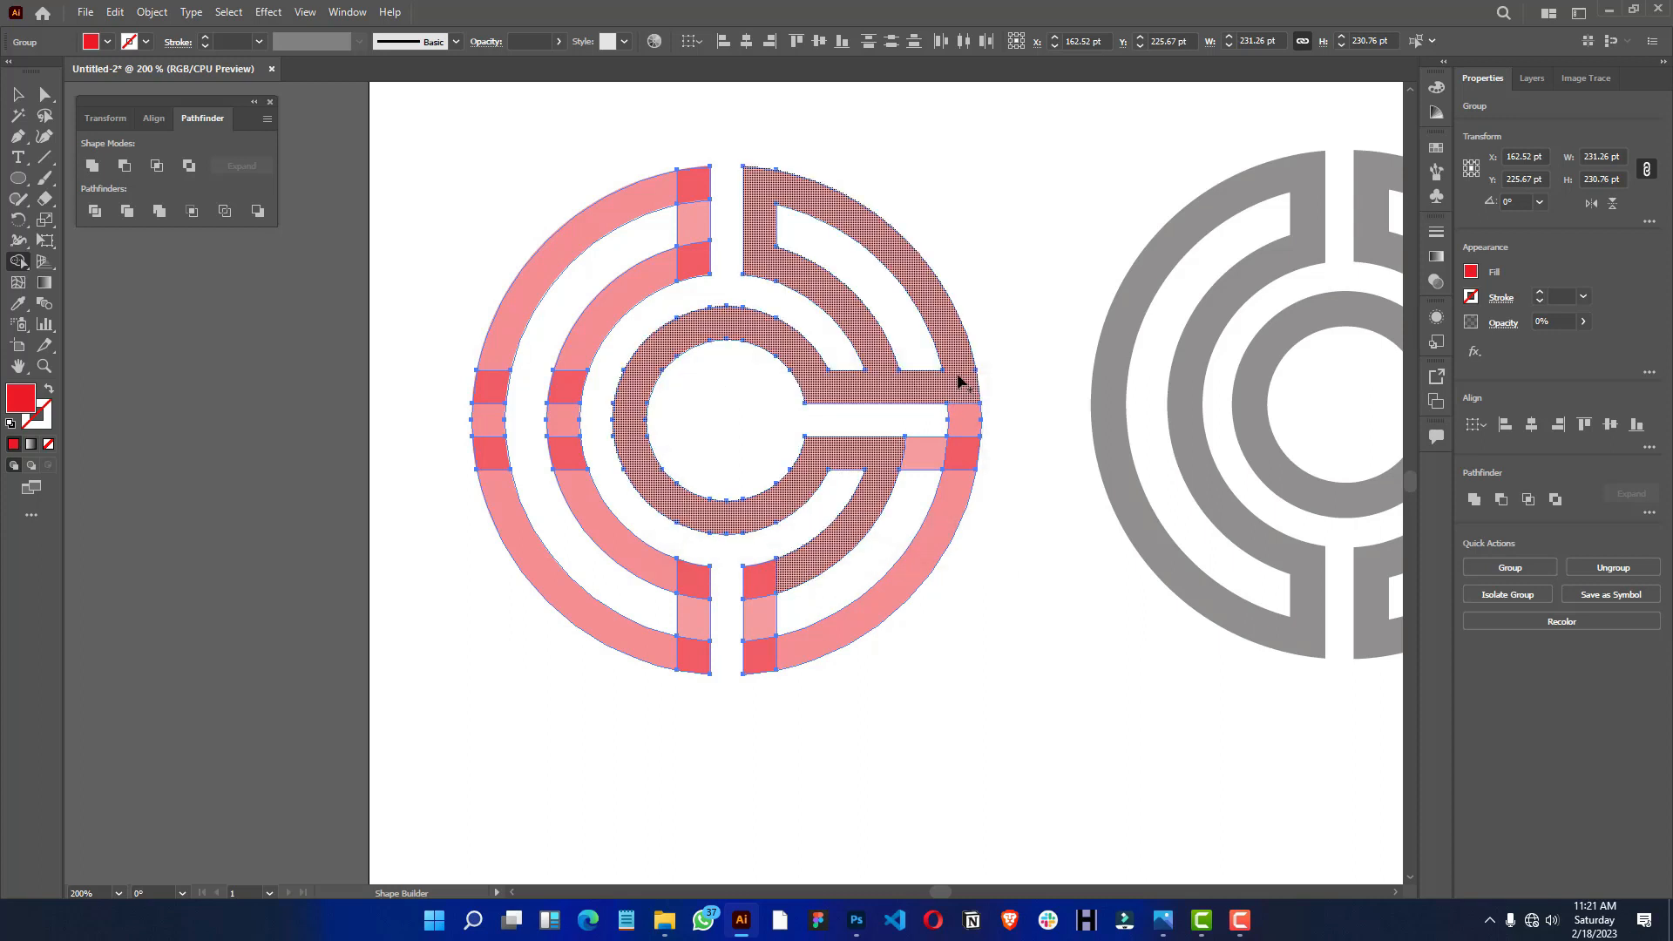
- Remove the bar pieces joining the arms to the outer ring and merge the remaining right-half segments into the C shape
{"action": "scroll", "coordinate": [851, 253], "scroll_direction": "down", "scroll_amount": 2}
{"action": "scroll", "coordinate": [851, 254], "scroll_direction": "up", "scroll_amount": 1}
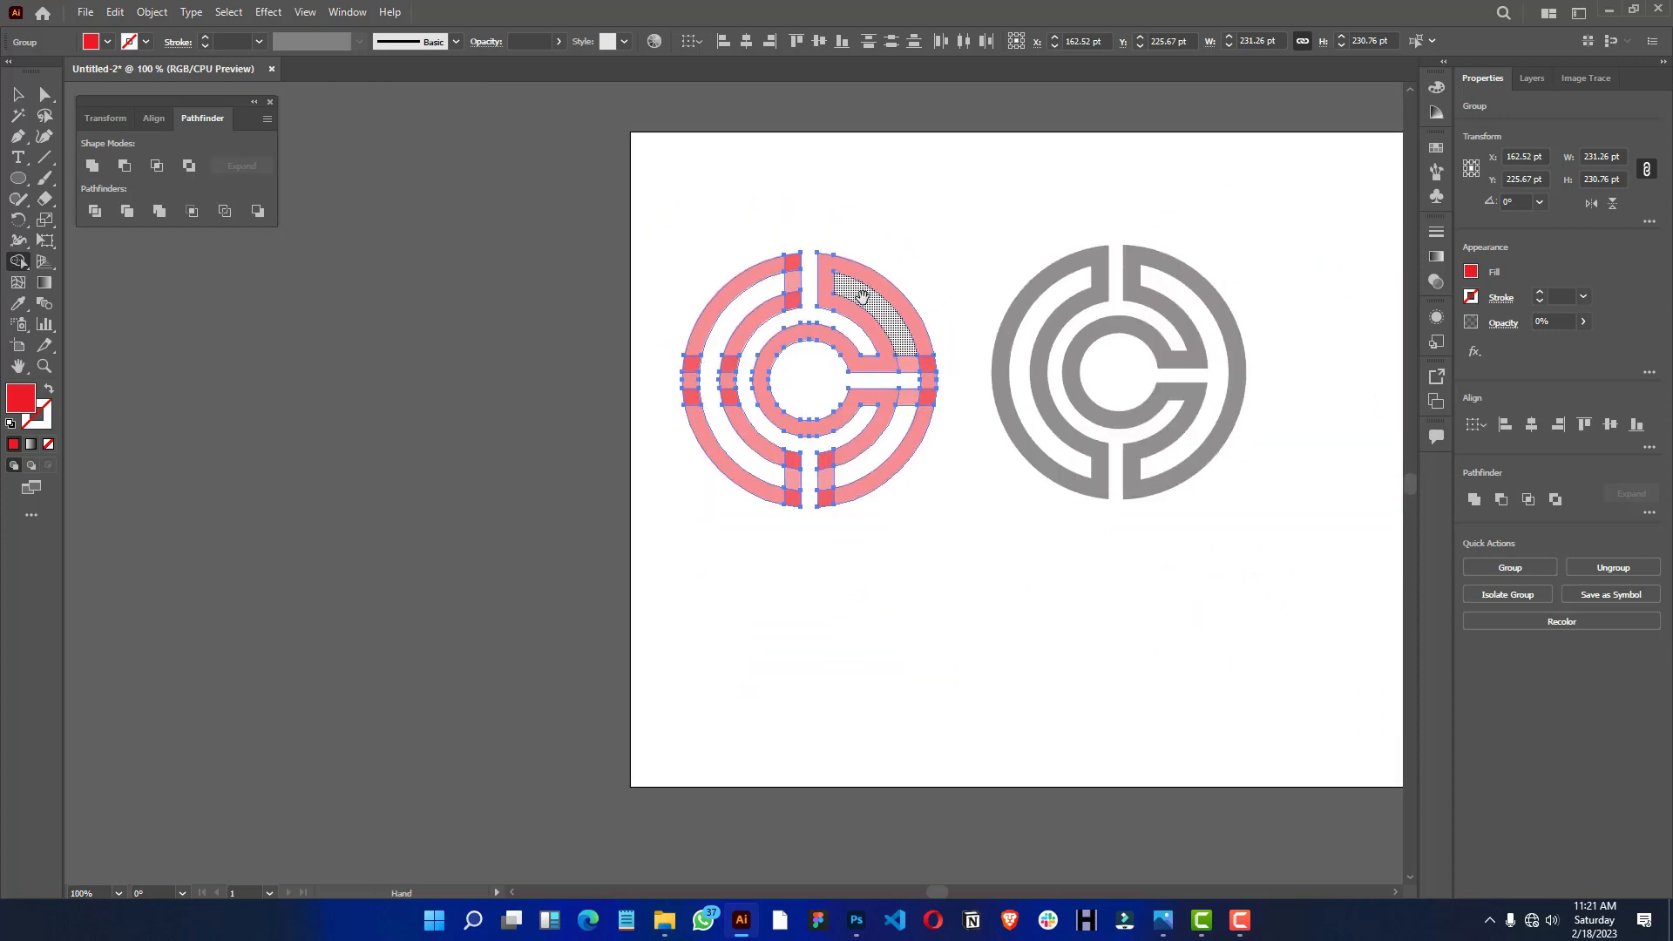
{"action": "mouse_move", "coordinate": [948, 375]}
{"action": "left_mouse_down"}
{"action": "mouse_move", "coordinate": [938, 467]}
{"action": "mouse_move", "coordinate": [962, 359]}
{"action": "mouse_move", "coordinate": [977, 370]}
{"action": "mouse_move", "coordinate": [971, 462]}
{"action": "left_mouse_up"}
{"action": "mouse_move", "coordinate": [881, 543]}
{"action": "left_mouse_down"}
{"action": "mouse_move", "coordinate": [919, 475]}
{"action": "mouse_move", "coordinate": [863, 485]}
{"action": "mouse_move", "coordinate": [884, 522]}
{"action": "left_mouse_up"}
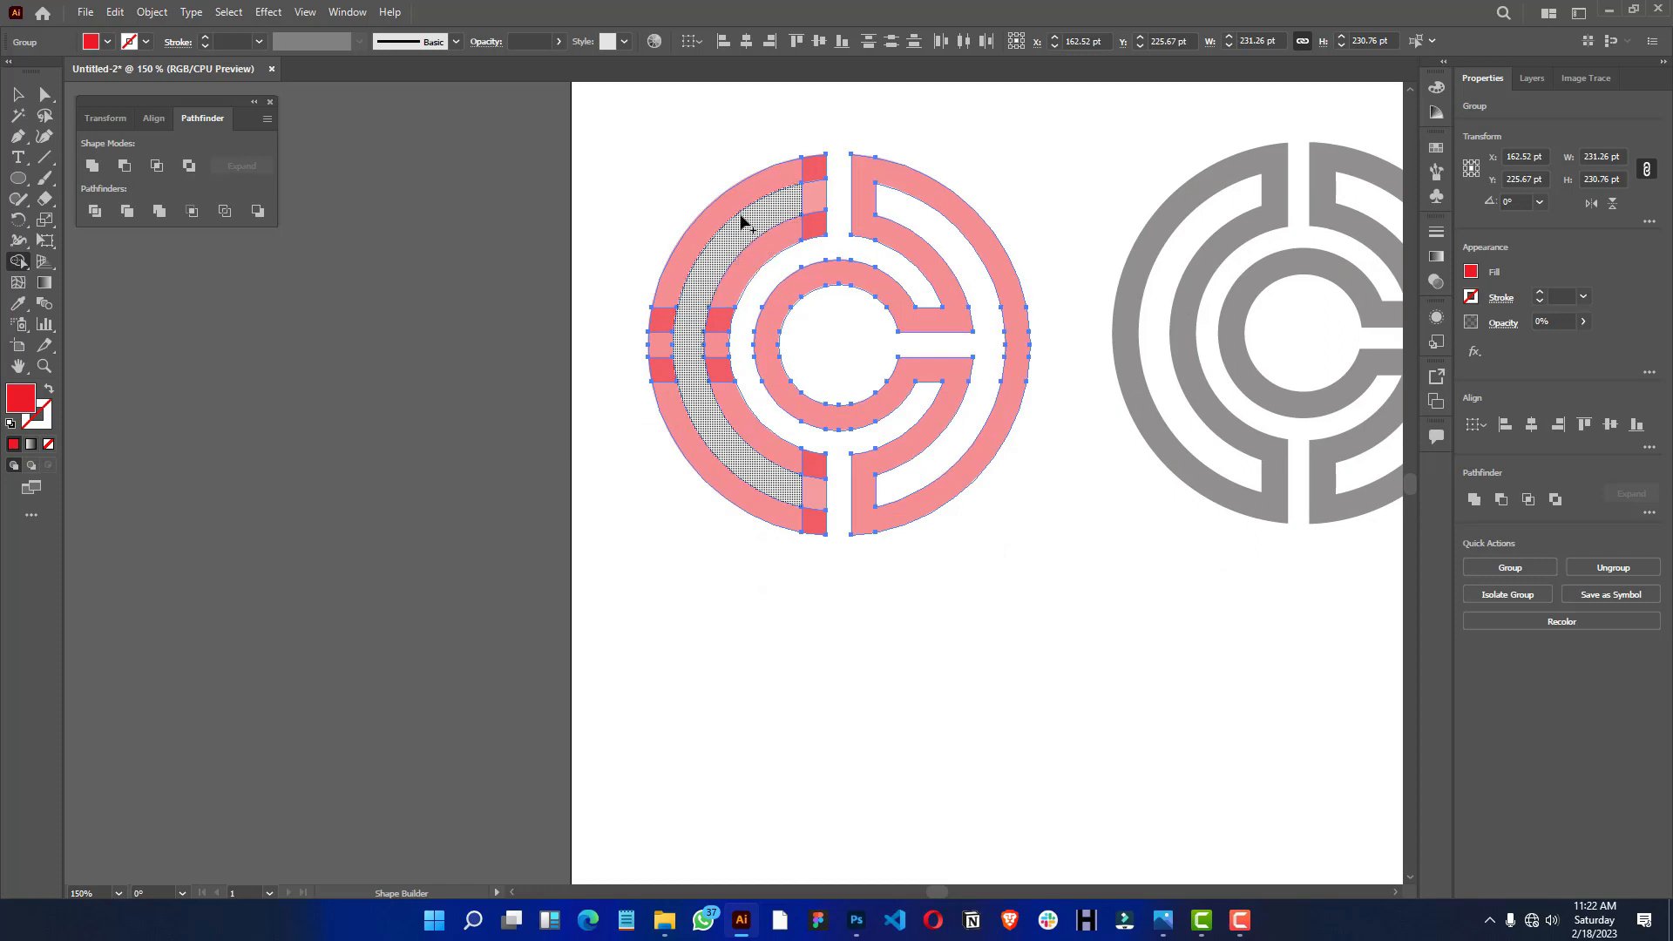
- Merge the left outer and middle ring arcs with their vertical bar ends into one continuous shape
{"action": "mouse_move", "coordinate": [764, 181]}
{"action": "left_mouse_down"}
{"action": "mouse_move", "coordinate": [810, 173]}
{"action": "mouse_move", "coordinate": [812, 225]}
{"action": "mouse_move", "coordinate": [785, 238]}
{"action": "left_mouse_up"}
{"action": "mouse_move", "coordinate": [735, 292]}
{"action": "left_mouse_down"}
{"action": "mouse_move", "coordinate": [727, 362]}
{"action": "mouse_move", "coordinate": [746, 420]}
{"action": "mouse_move", "coordinate": [818, 477]}
{"action": "mouse_move", "coordinate": [801, 529]}
{"action": "mouse_move", "coordinate": [771, 511]}
{"action": "left_mouse_up"}
{"action": "left_click_drag", "start_coordinate": [658, 337], "coordinate": [679, 389]}
- Set the merged logo's opacity to 100%
{"action": "key", "text": "ctrl+equal"}
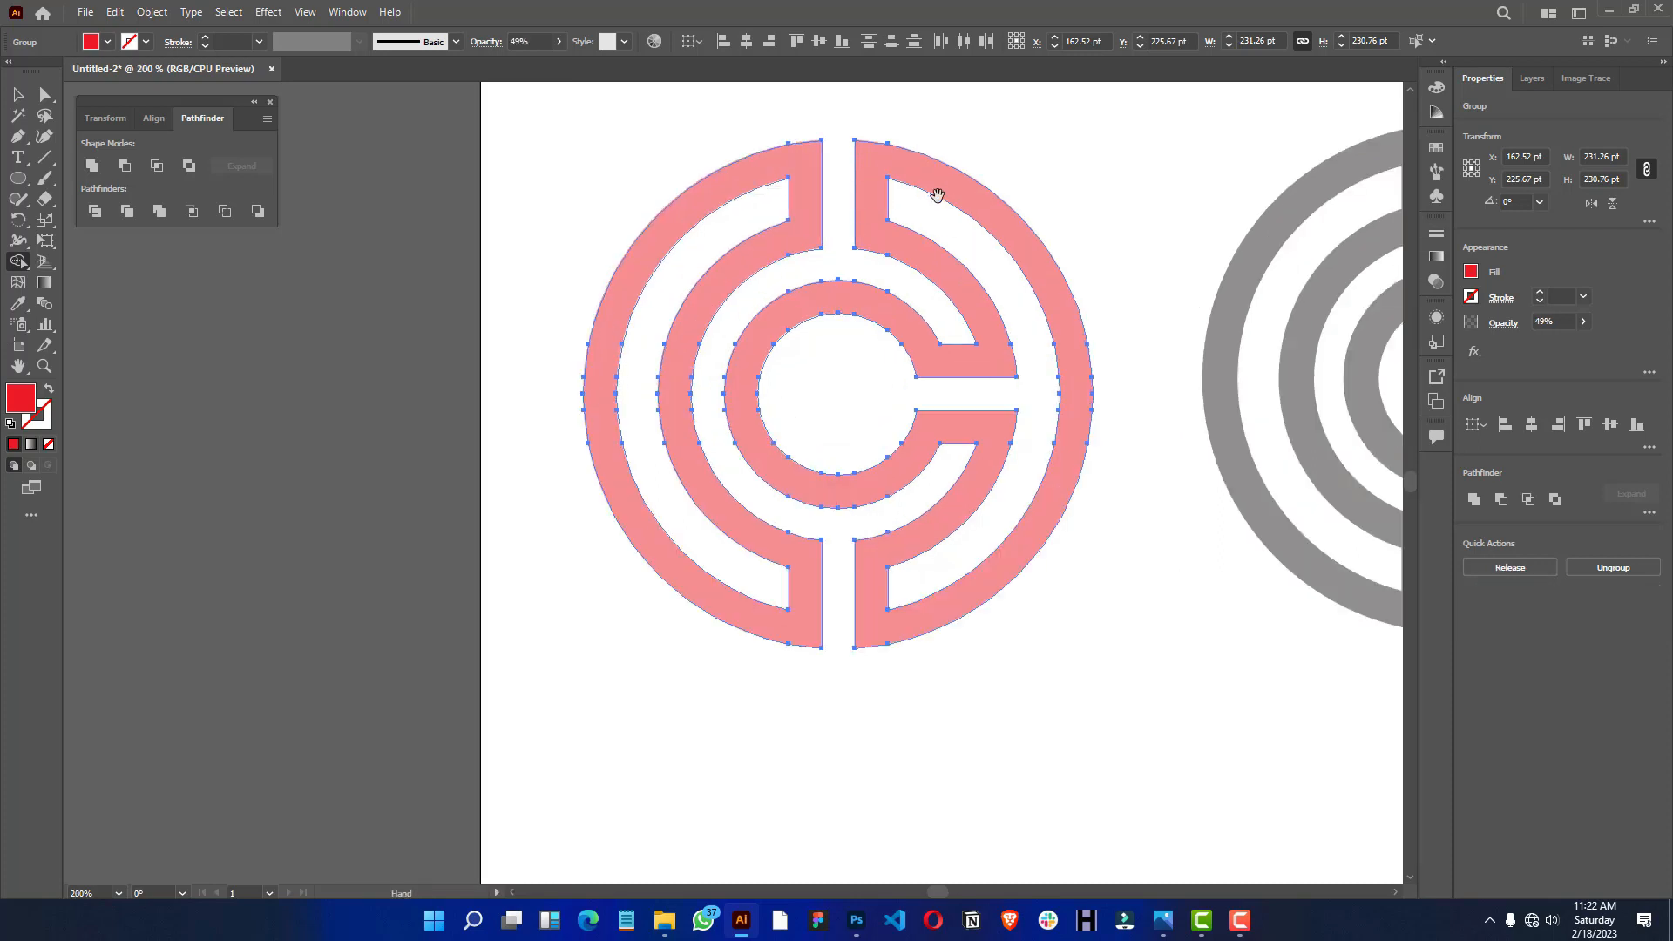
{"action": "key", "text": "v"}
{"action": "key", "text": "ctrl+minus"}
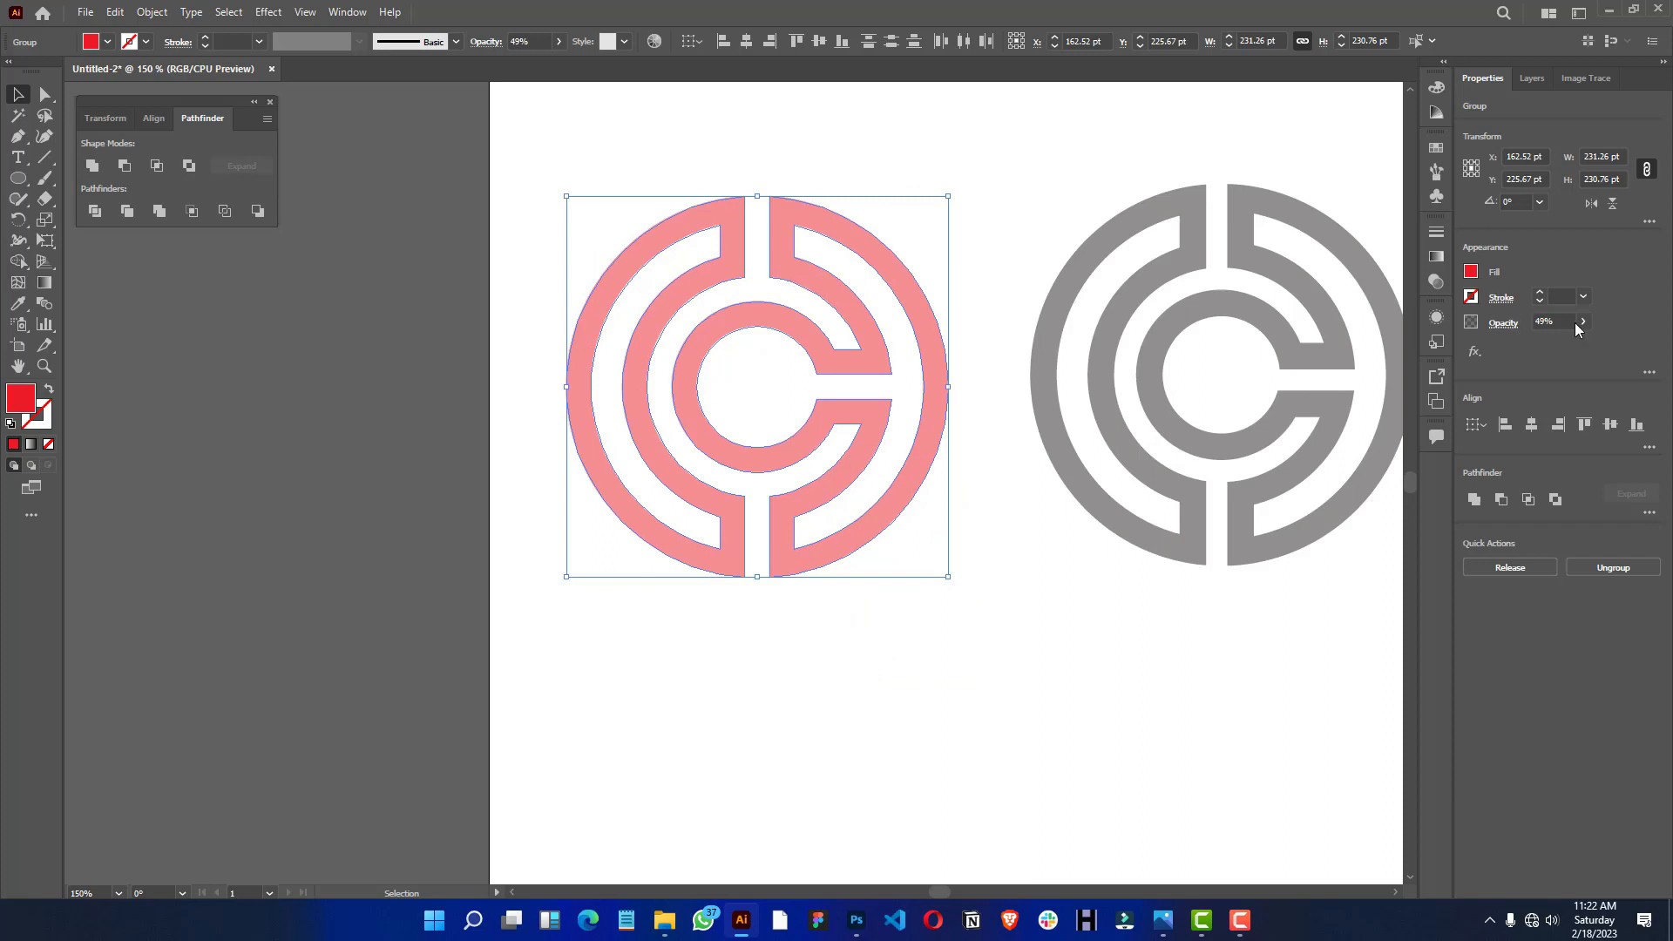
{"action": "left_click", "coordinate": [1543, 321]}
{"action": "type", "text": "100"}
{"action": "key", "text": "Return"}
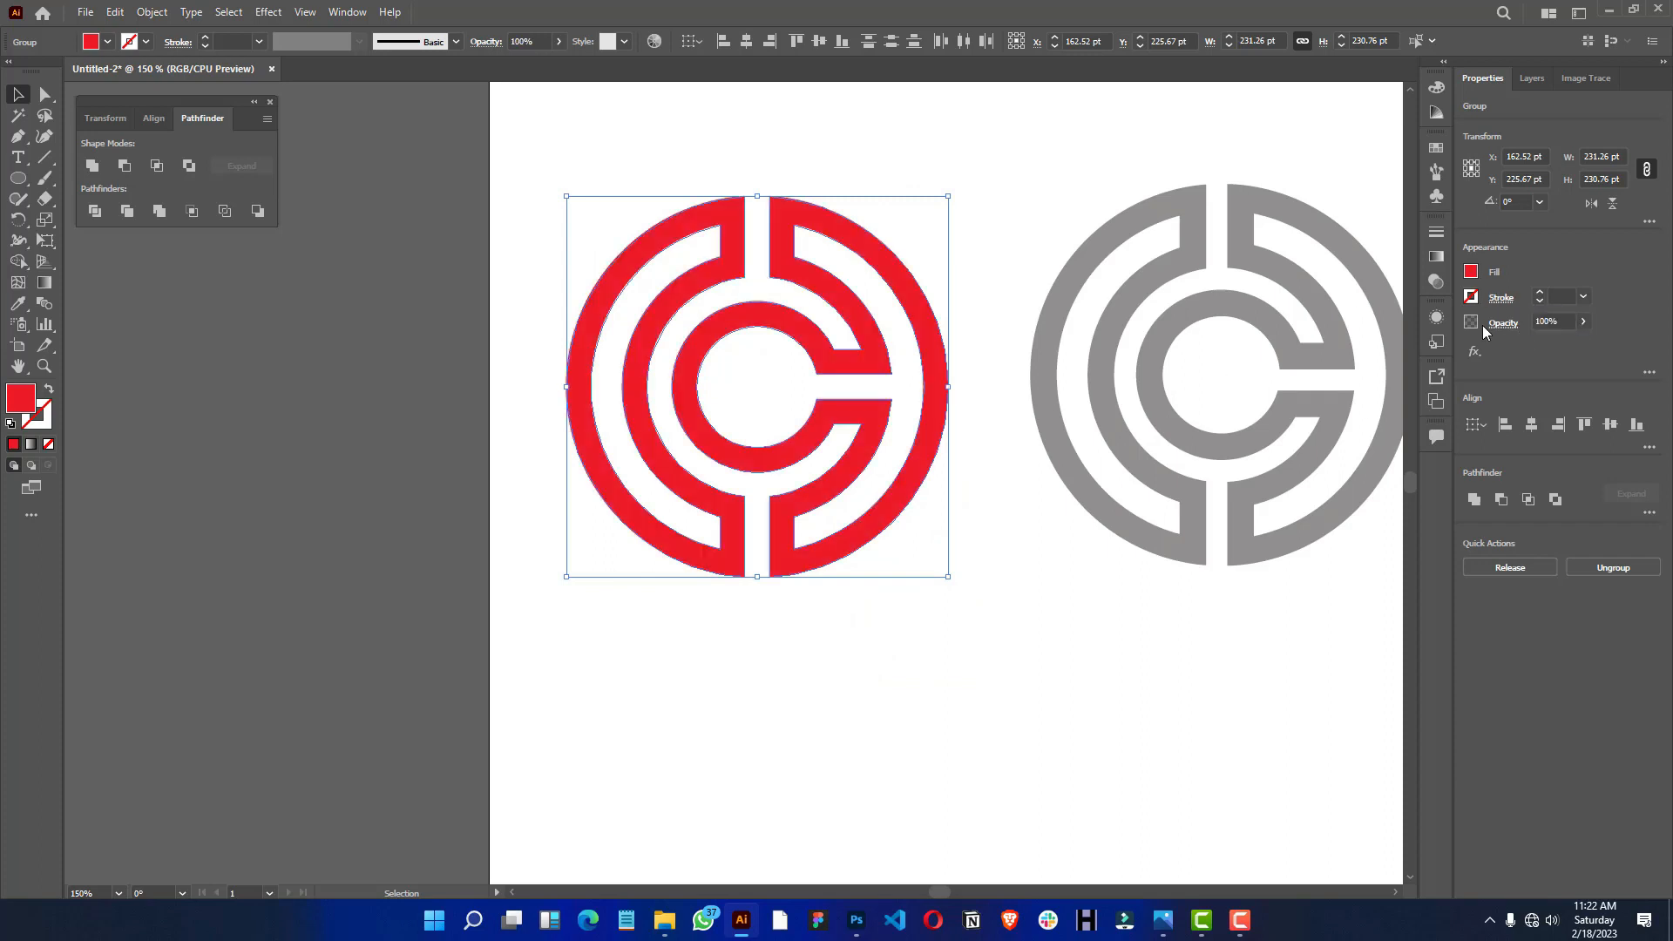
- Change the logo's fill colour from red to black and deselect it
{"action": "left_click", "coordinate": [1472, 273]}
{"action": "left_click", "coordinate": [1318, 337]}
{"action": "left_click", "coordinate": [1098, 205]}
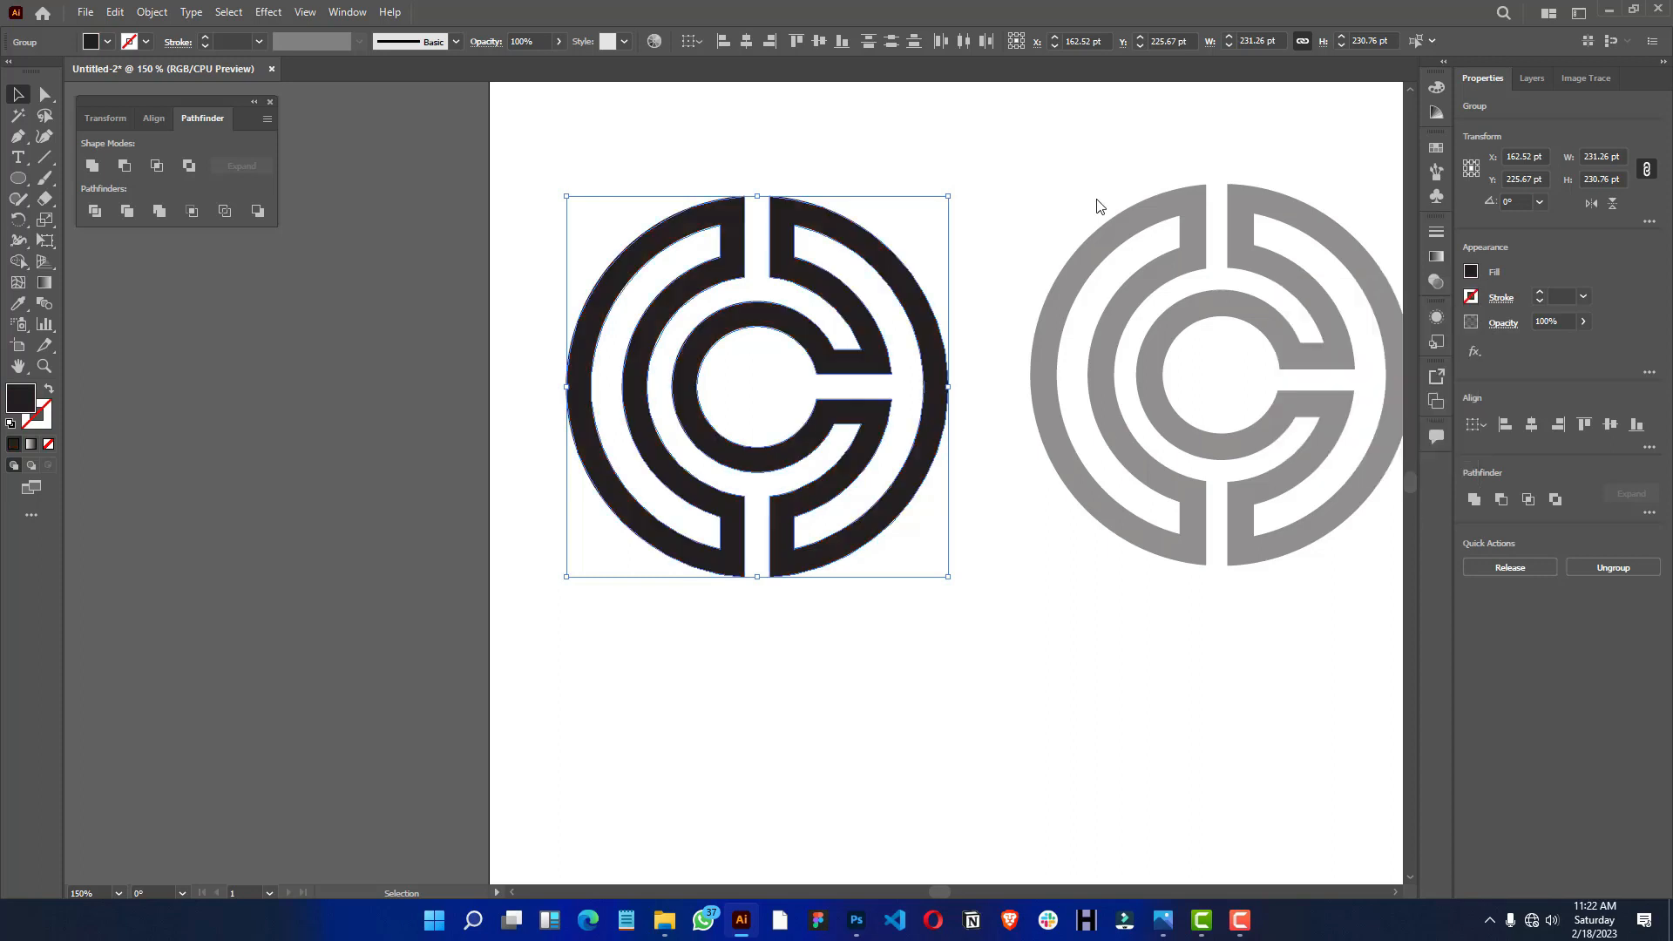
{"action": "left_click", "coordinate": [1020, 159]}
{"action": "scroll", "coordinate": [770, 204], "scroll_direction": "up", "scroll_amount": 1}
{"action": "left_click_drag", "start_coordinate": [850, 165], "coordinate": [881, 168]}
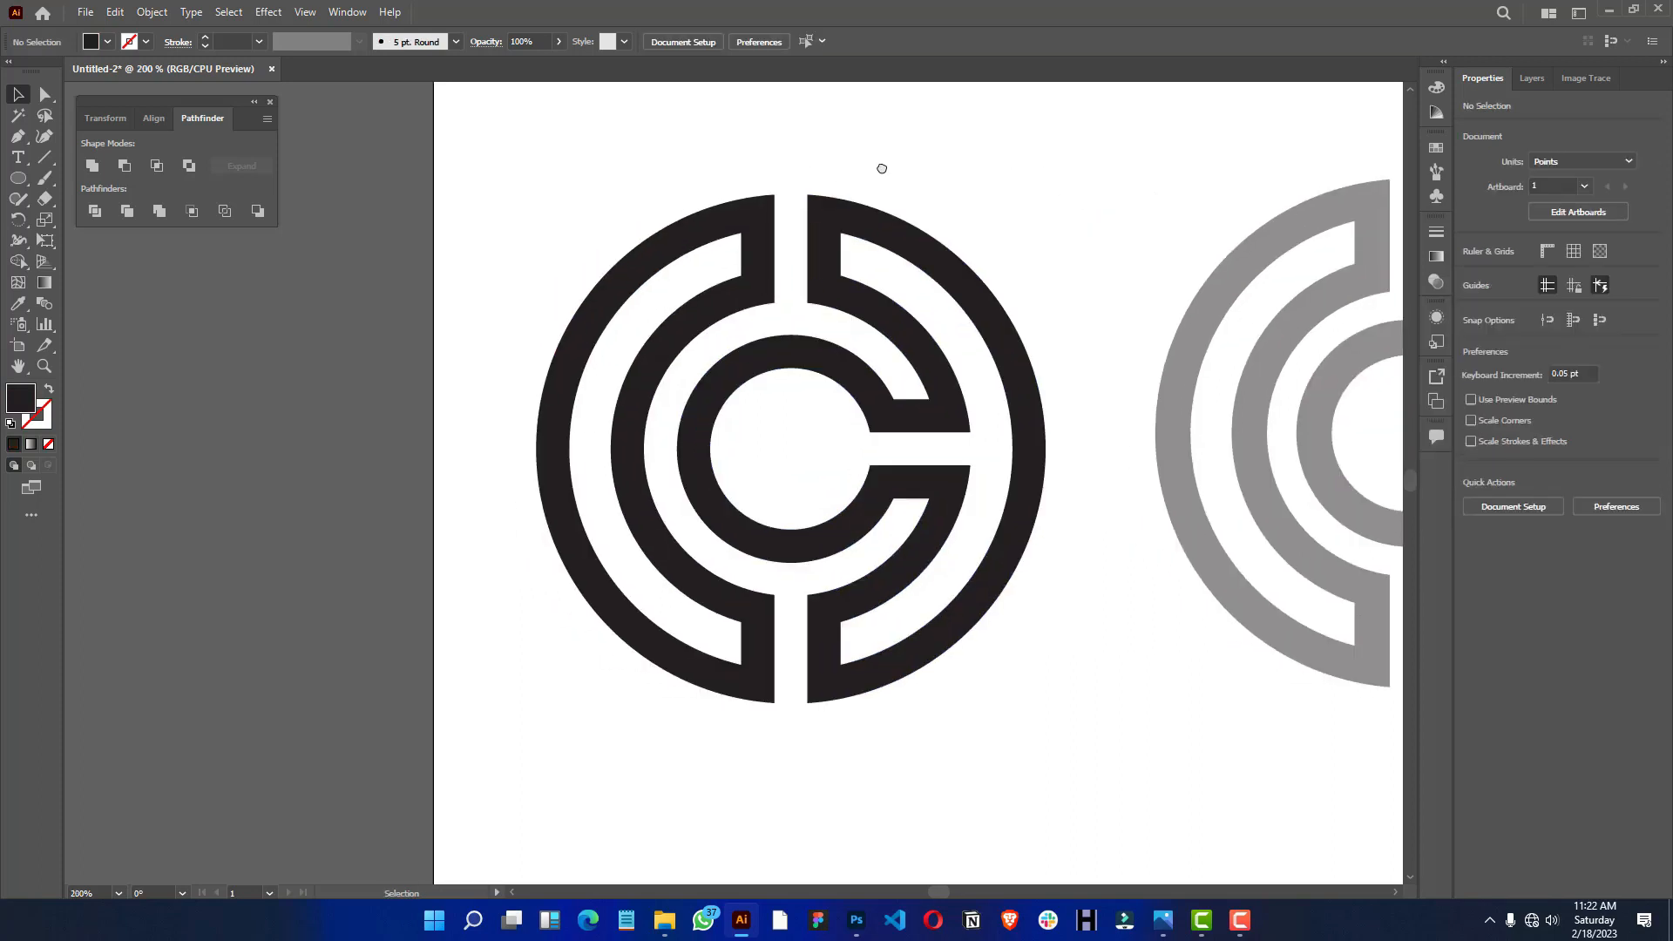
{"action": "scroll", "coordinate": [1086, 148], "scroll_direction": "up", "scroll_amount": 1}
{"action": "left_click_drag", "start_coordinate": [1115, 120], "coordinate": [1136, 97]}
{"action": "left_click_drag", "start_coordinate": [1027, 265], "coordinate": [1127, 194]}
{"action": "key", "text": "ctrl+minus"}
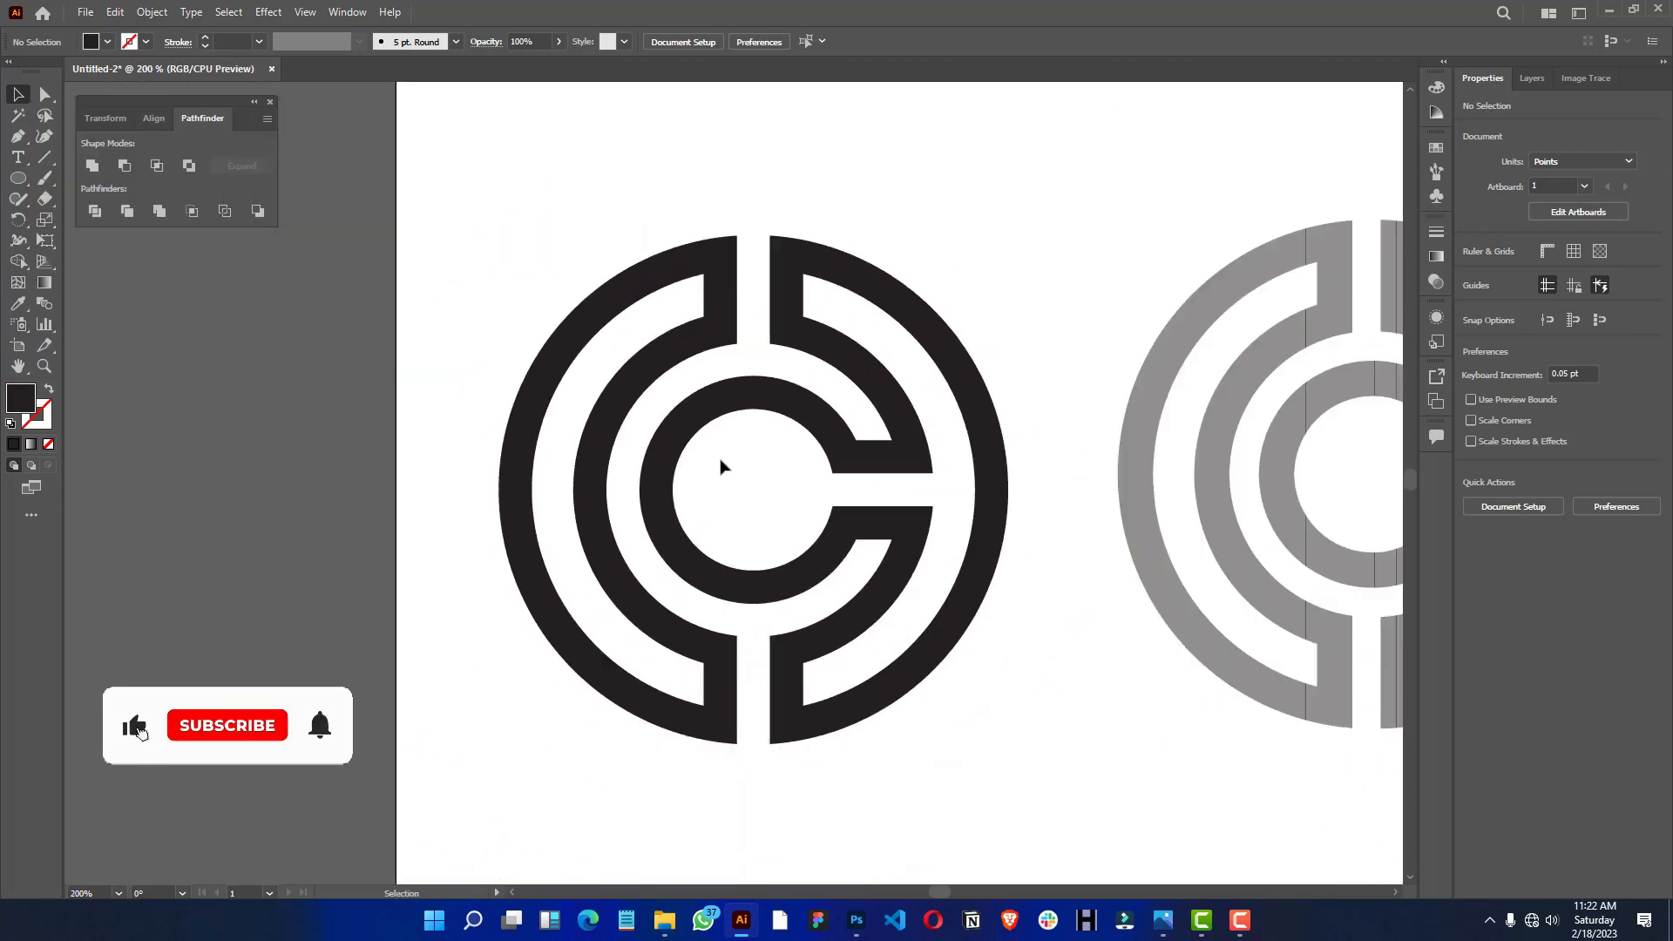